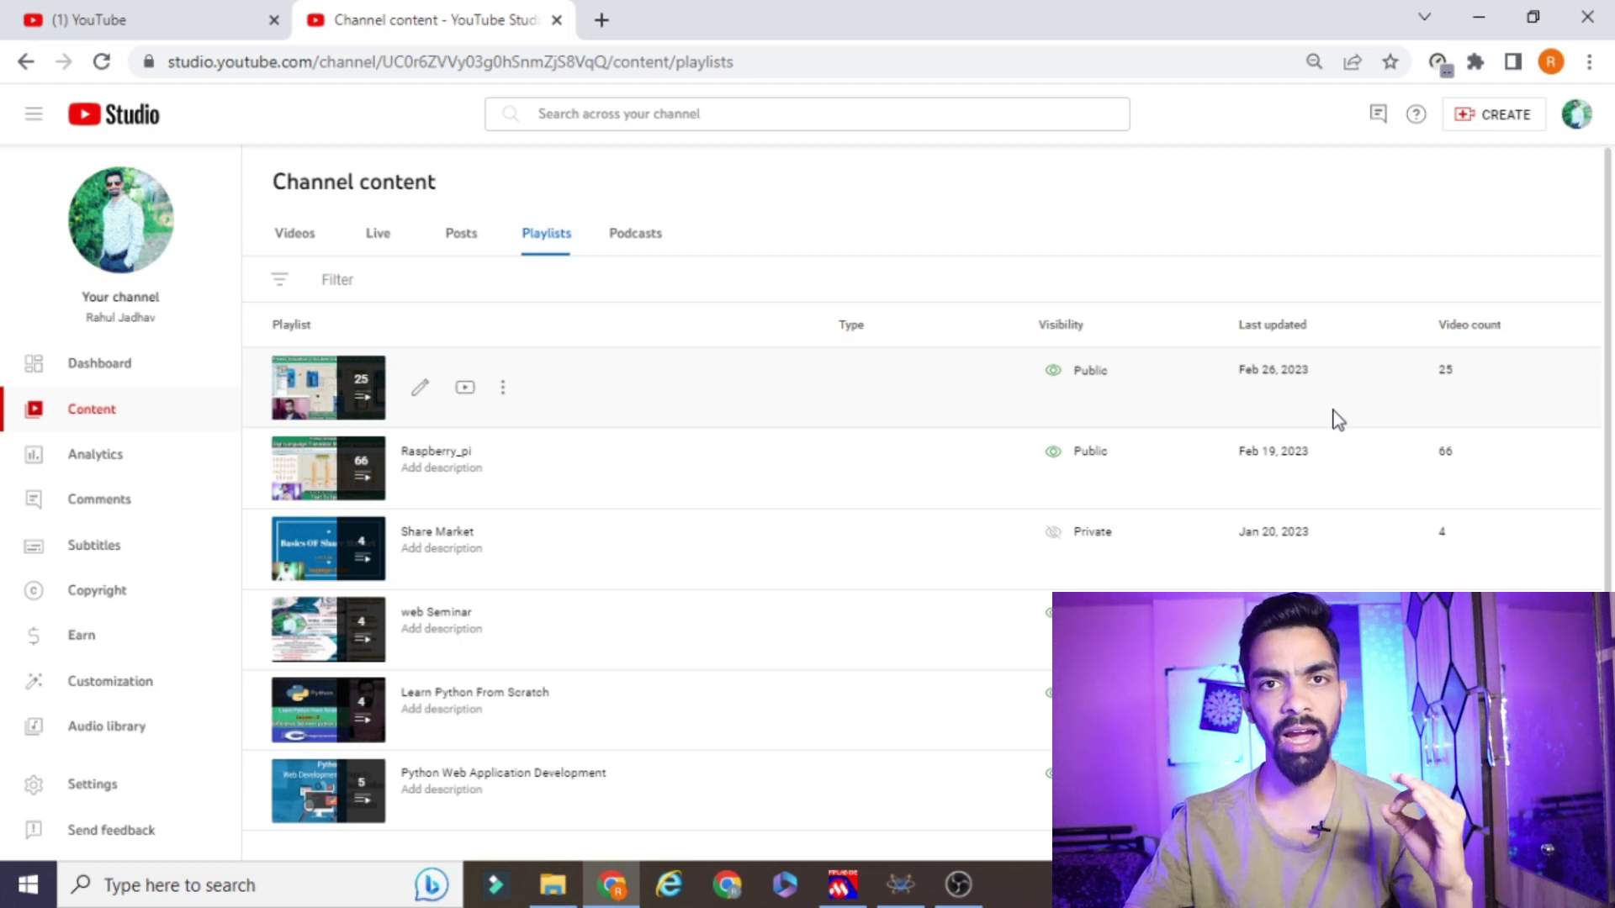
Bring up the LED_Blink schematic, zoom in on it, then minimize Proteus
{"action": "left_click", "coordinate": [900, 885]}
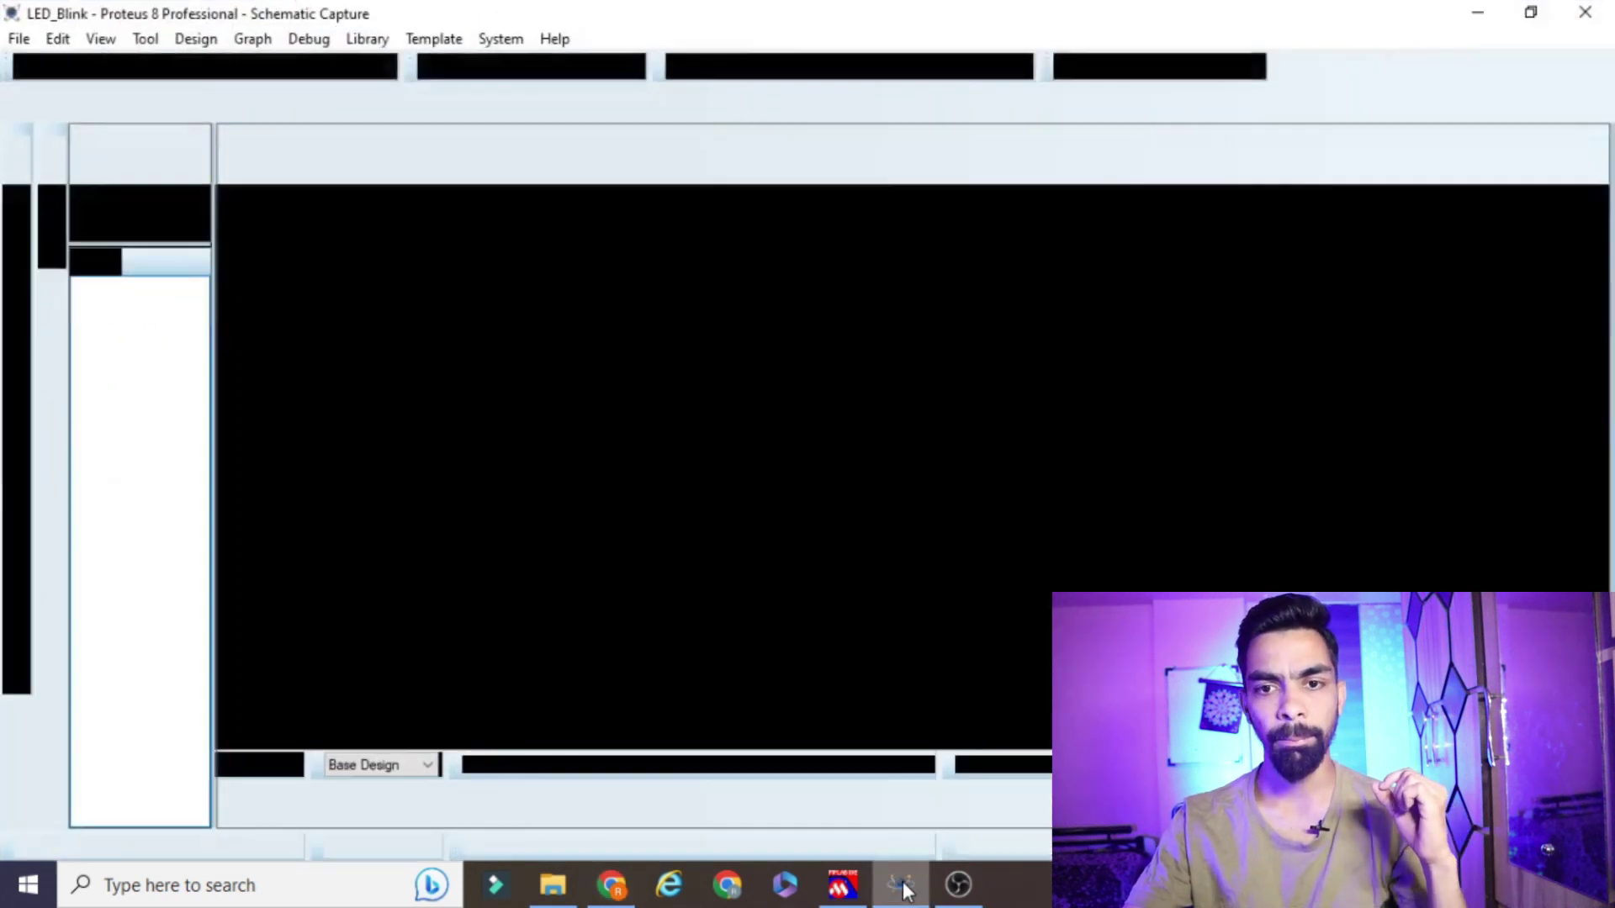
{"action": "scroll", "coordinate": [915, 478], "scroll_direction": "up", "scroll_amount": 1}
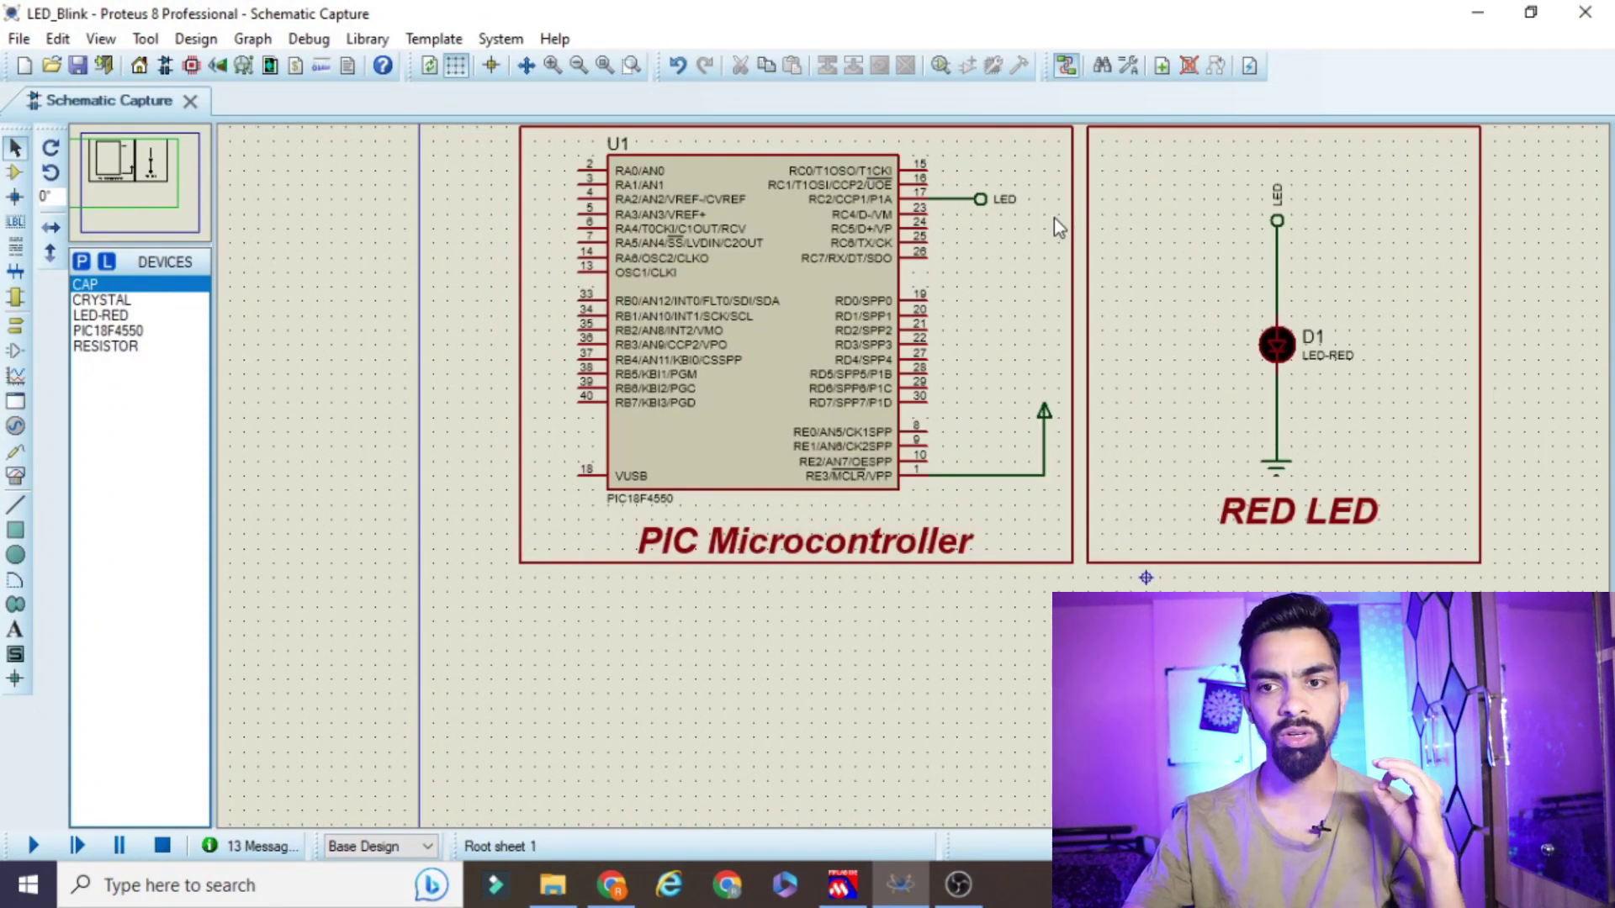
{"action": "scroll", "coordinate": [1136, 160], "scroll_direction": "up", "scroll_amount": 1}
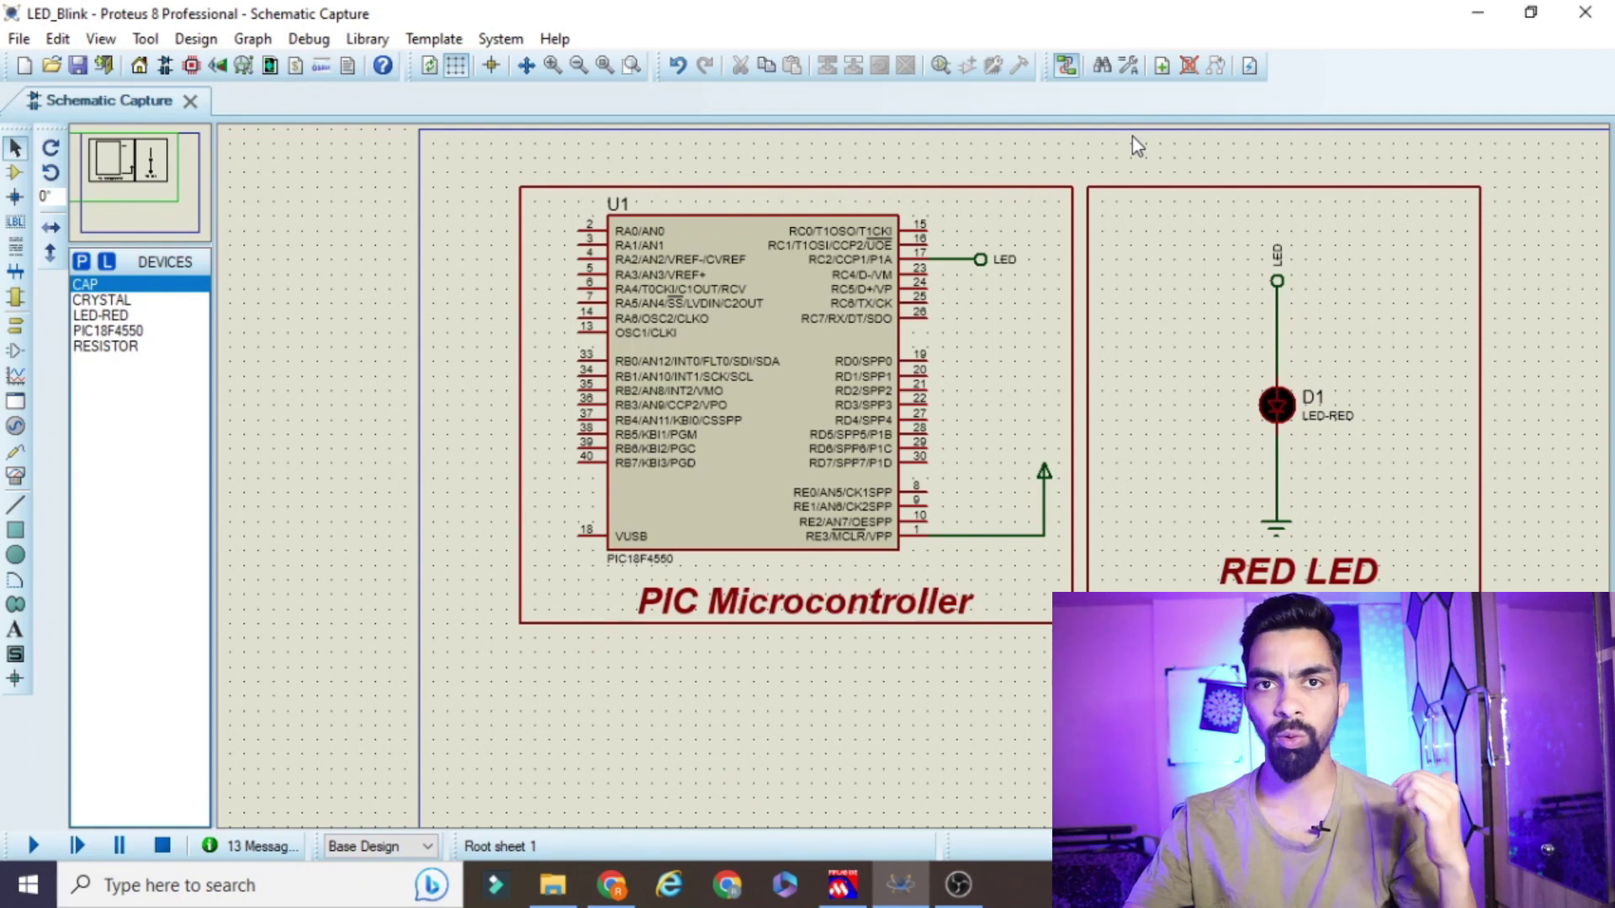
{"action": "left_click", "coordinate": [1478, 12]}
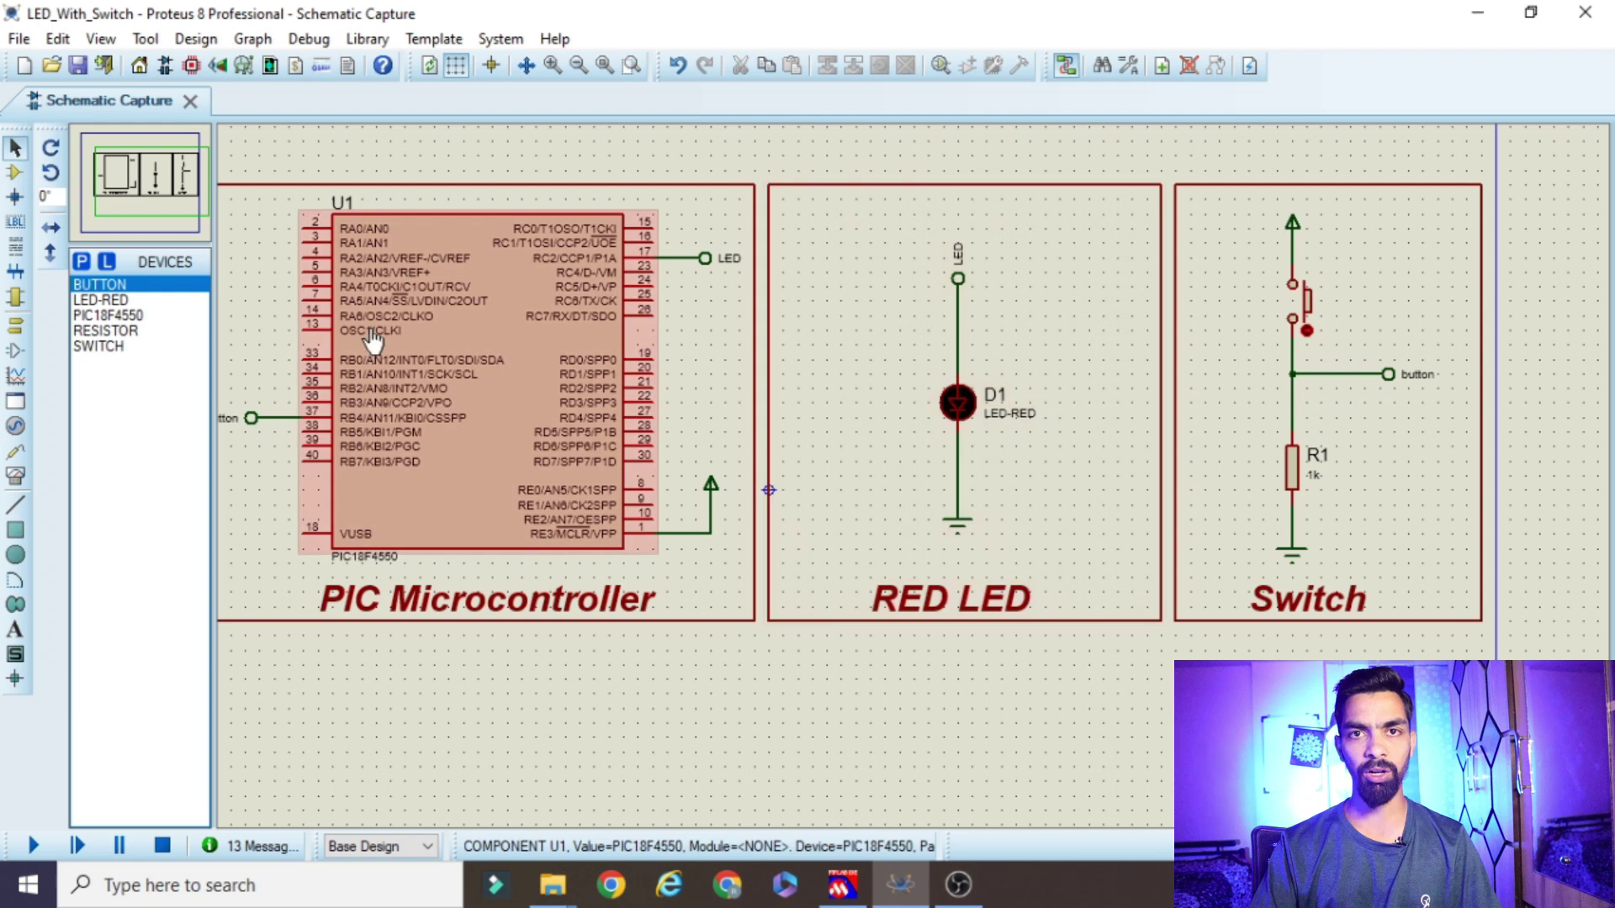
Close MPLAB's build output, highlight the led definition and main code, then minimize MPLAB
{"action": "left_click", "coordinate": [841, 885]}
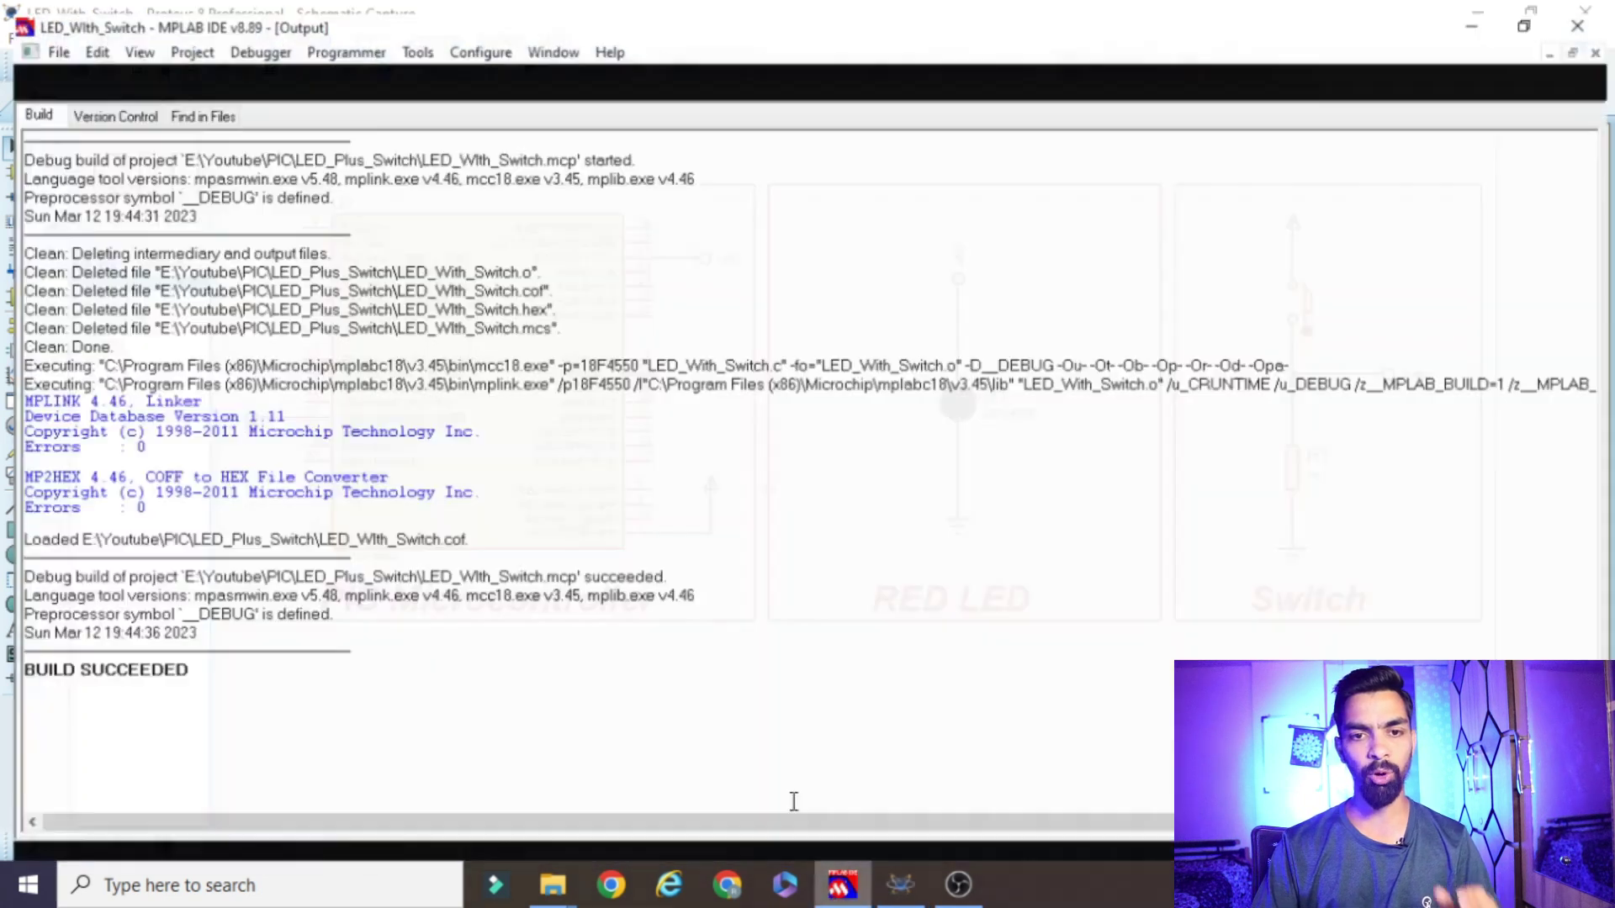
{"action": "left_click", "coordinate": [1603, 39]}
{"action": "left_click_drag", "start_coordinate": [178, 243], "coordinate": [258, 553]}
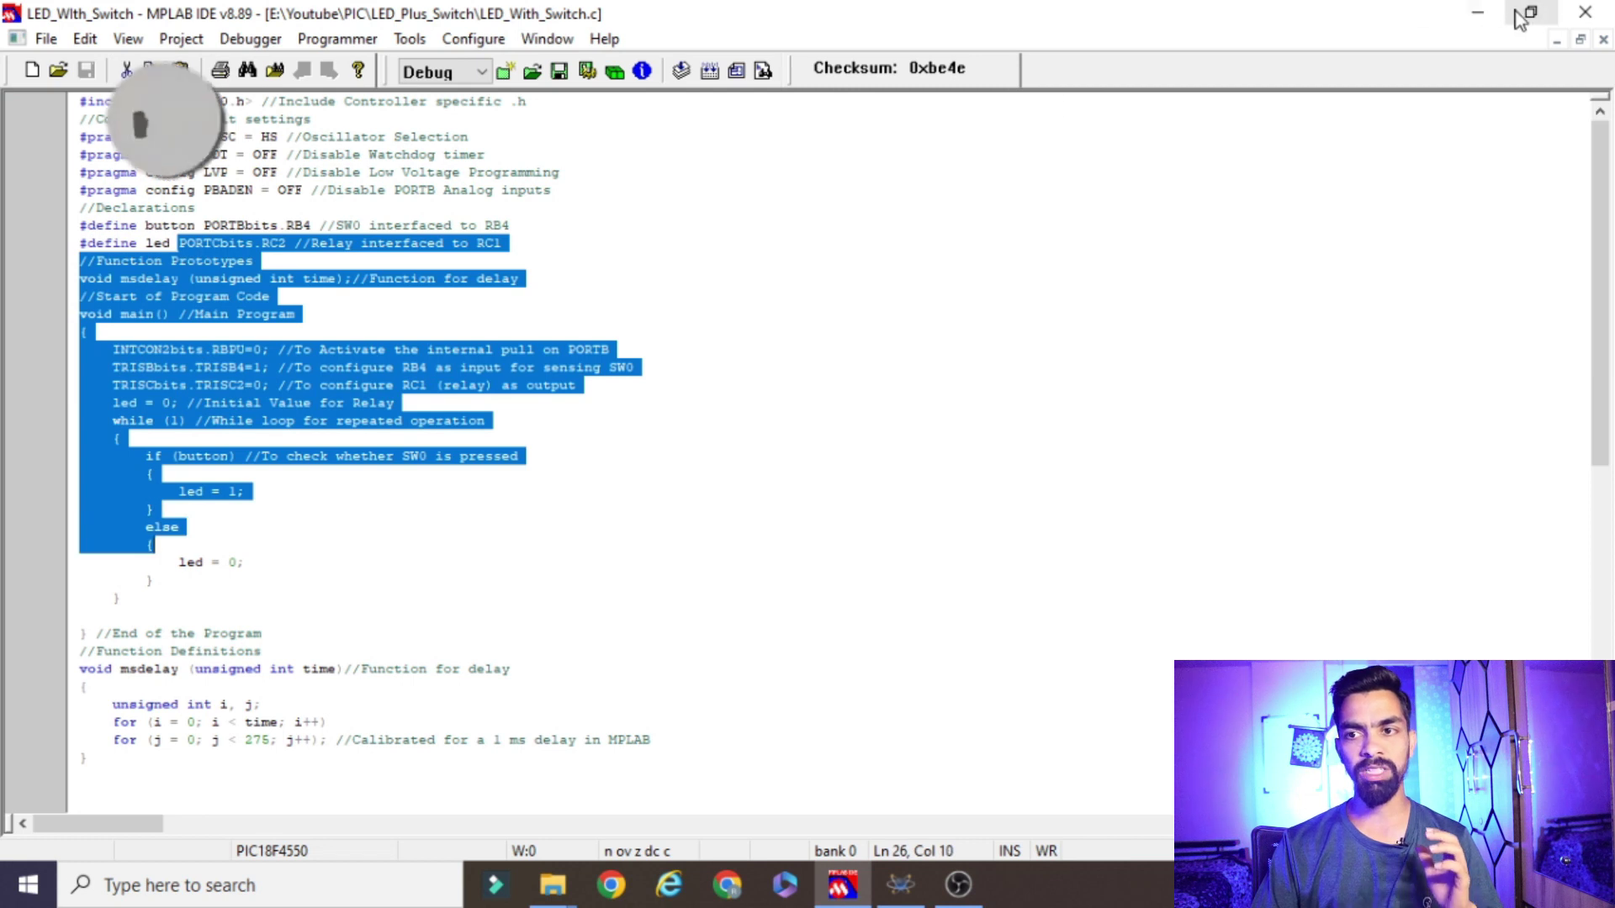
{"action": "left_click", "coordinate": [1480, 12]}
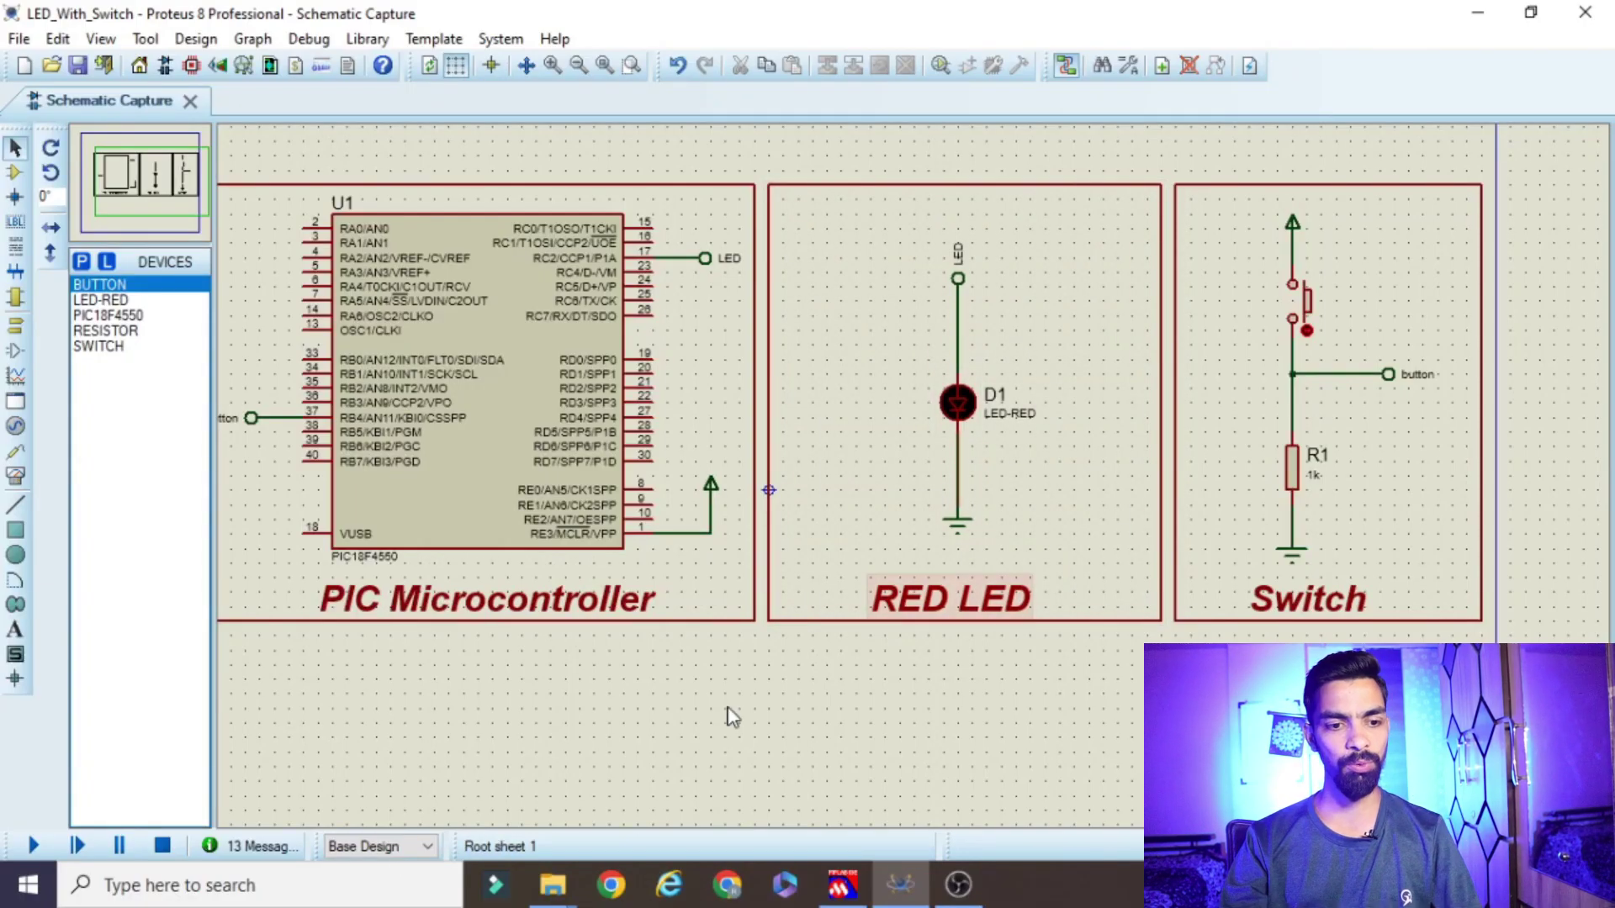
Run the simulation, press the push button to light the LED, then release it
{"action": "left_click", "coordinate": [32, 846]}
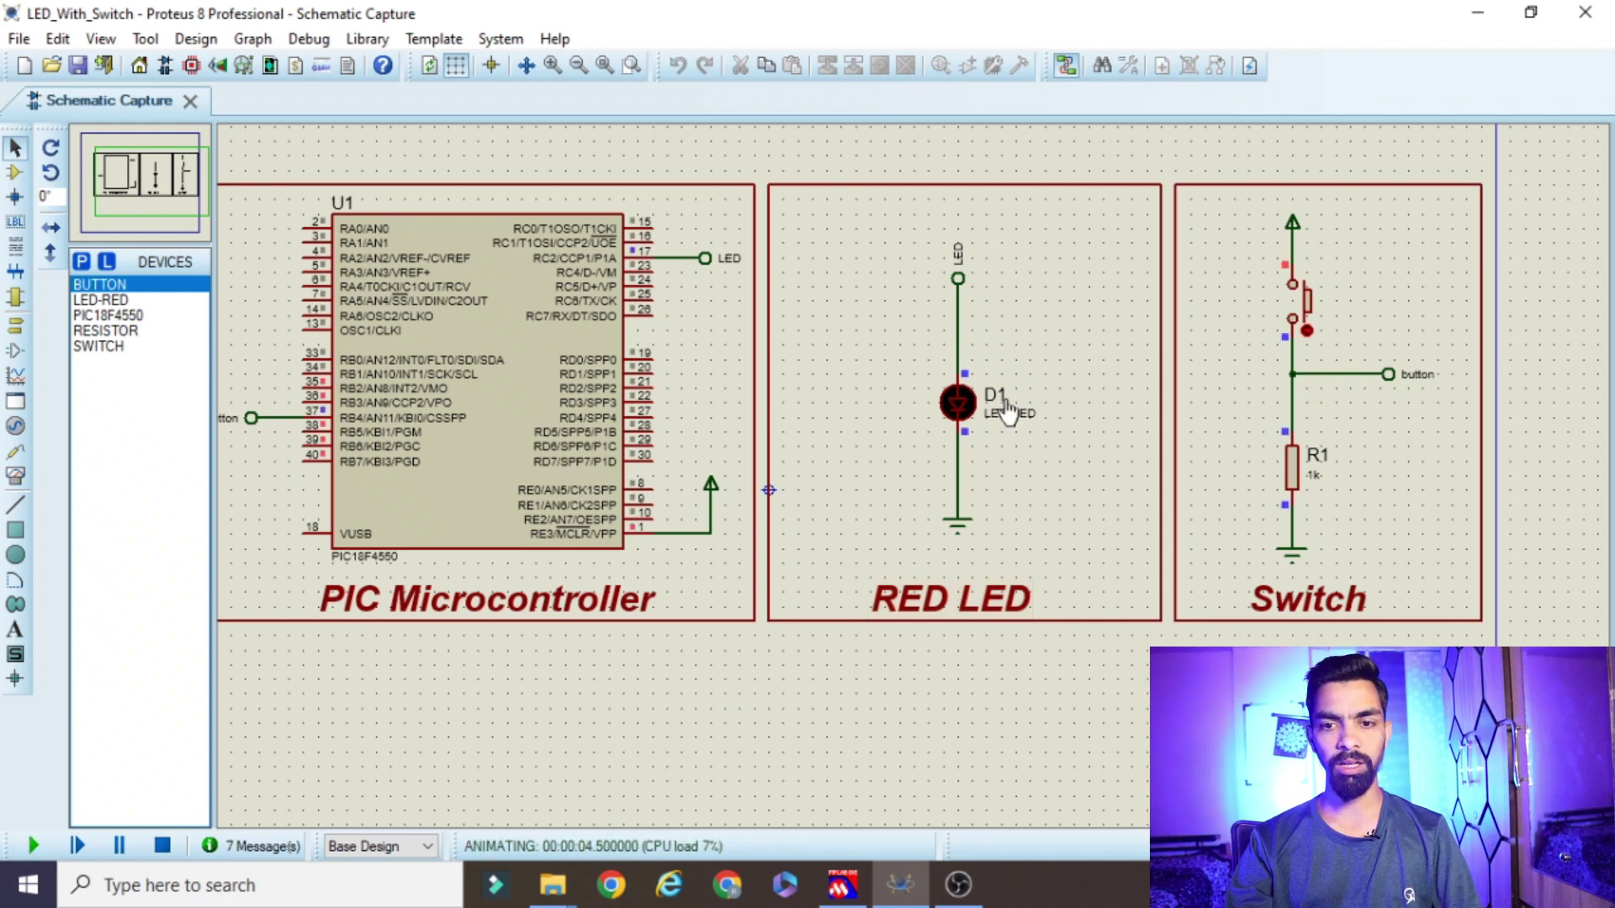
{"action": "left_click", "coordinate": [1310, 311]}
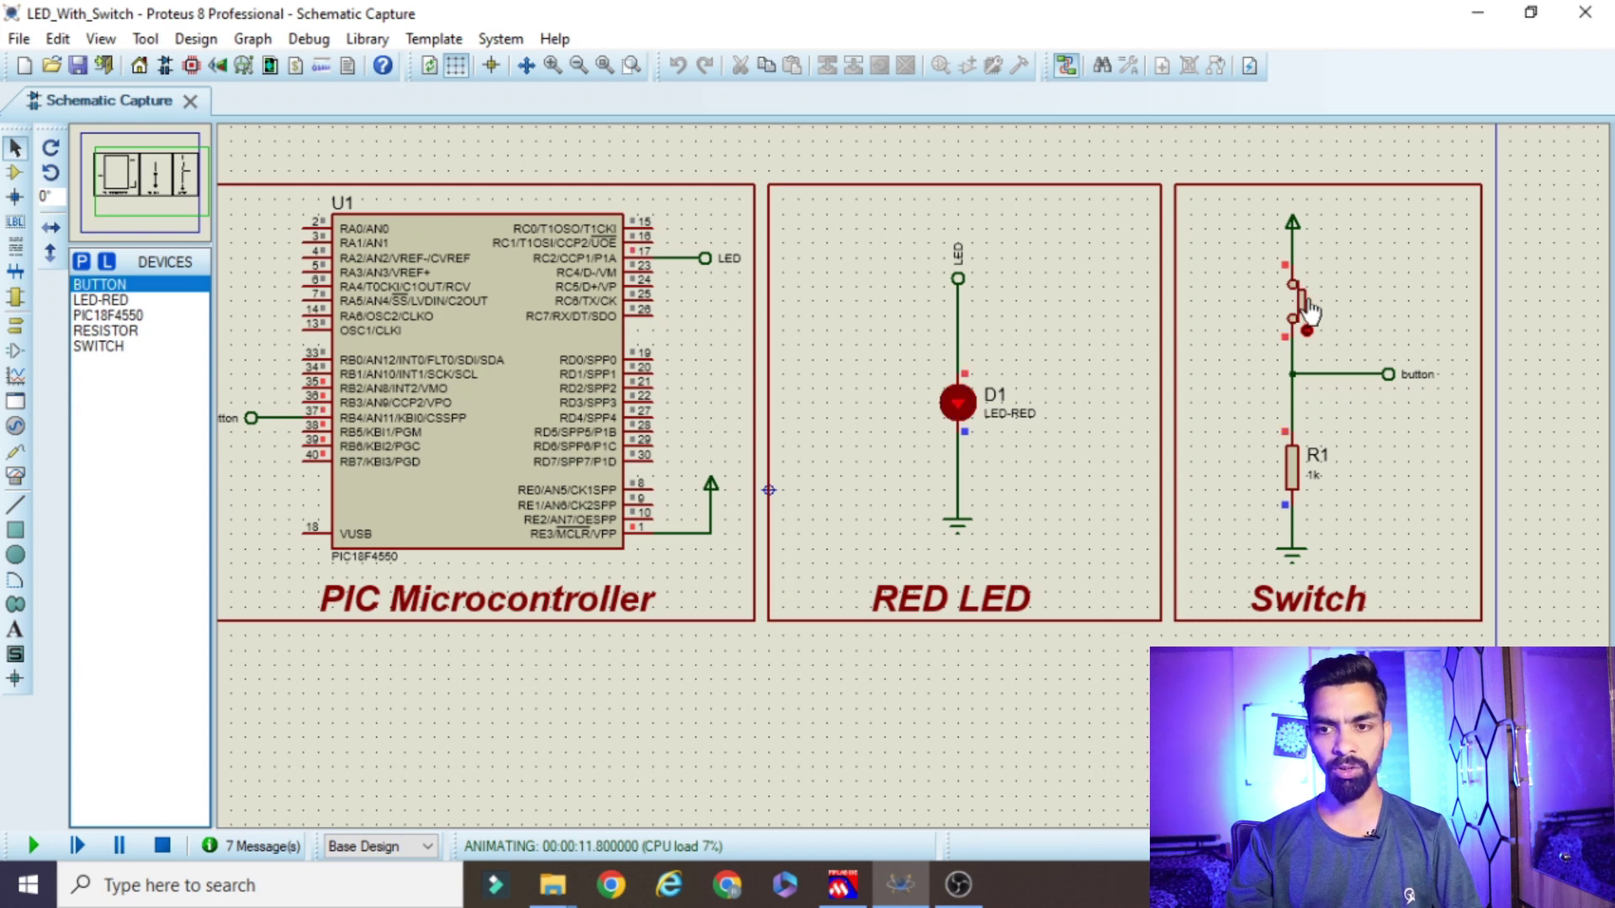
{"action": "left_click_drag", "start_coordinate": [1310, 311], "coordinate": [1327, 328]}
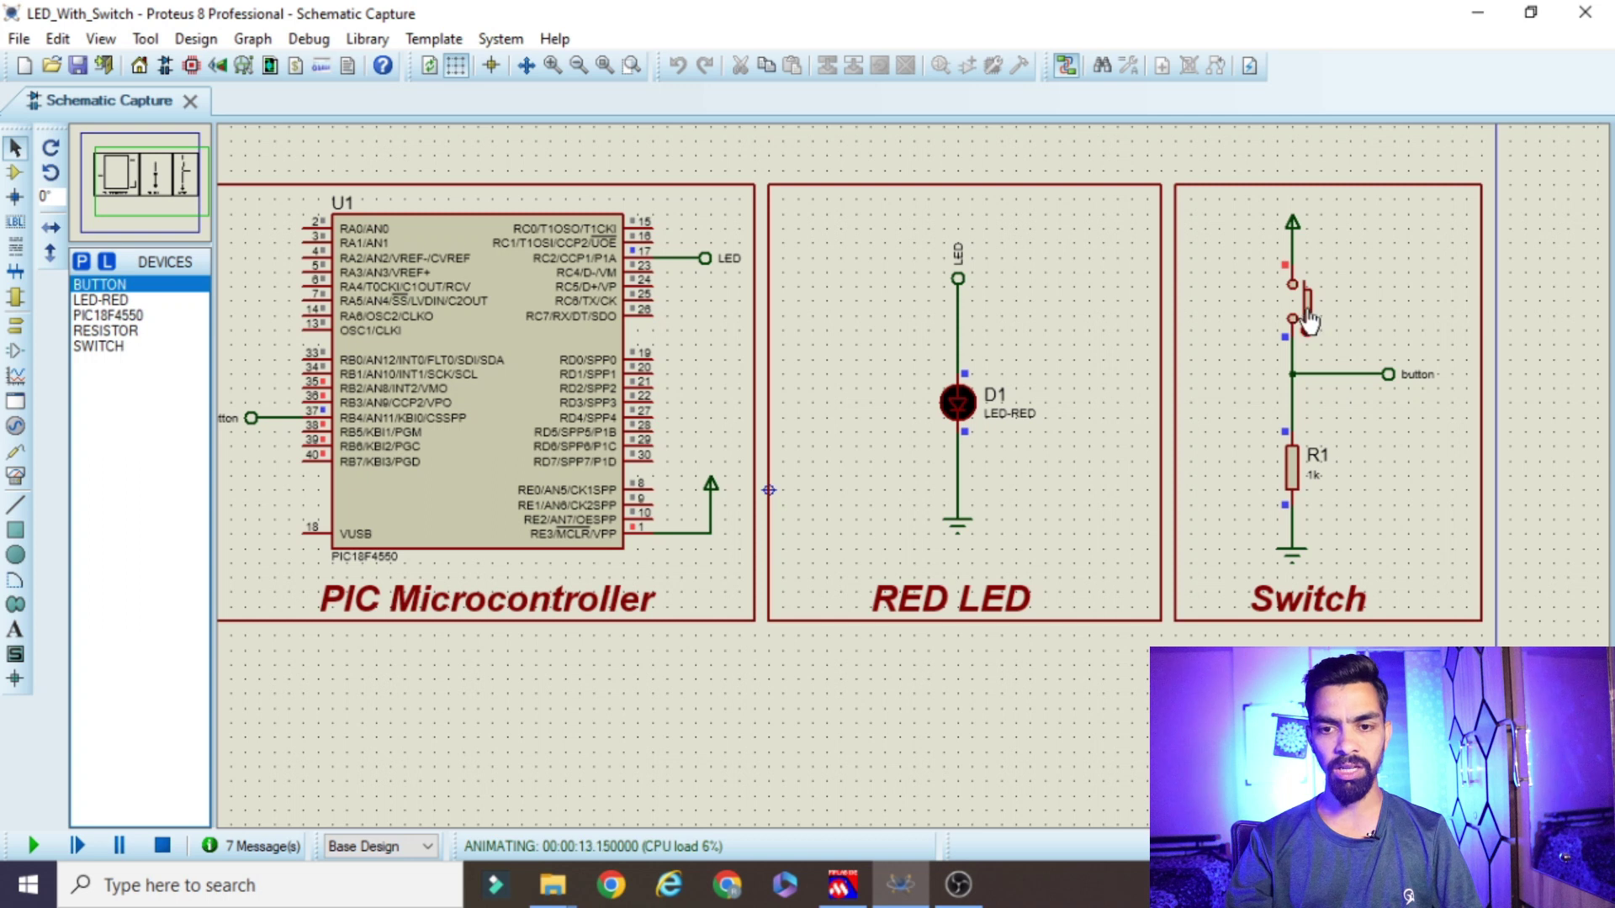
Toggle the push button repeatedly so LED D1 flashes on and off
{"action": "left_click", "coordinate": [1299, 301]}
{"action": "left_click", "coordinate": [1300, 301]}
{"action": "left_click", "coordinate": [1300, 301]}
{"action": "left_click", "coordinate": [1300, 301]}
{"action": "left_click", "coordinate": [1300, 301]}
{"action": "left_click", "coordinate": [1300, 301]}
{"action": "left_click", "coordinate": [1300, 301]}
{"action": "left_click", "coordinate": [1300, 301]}
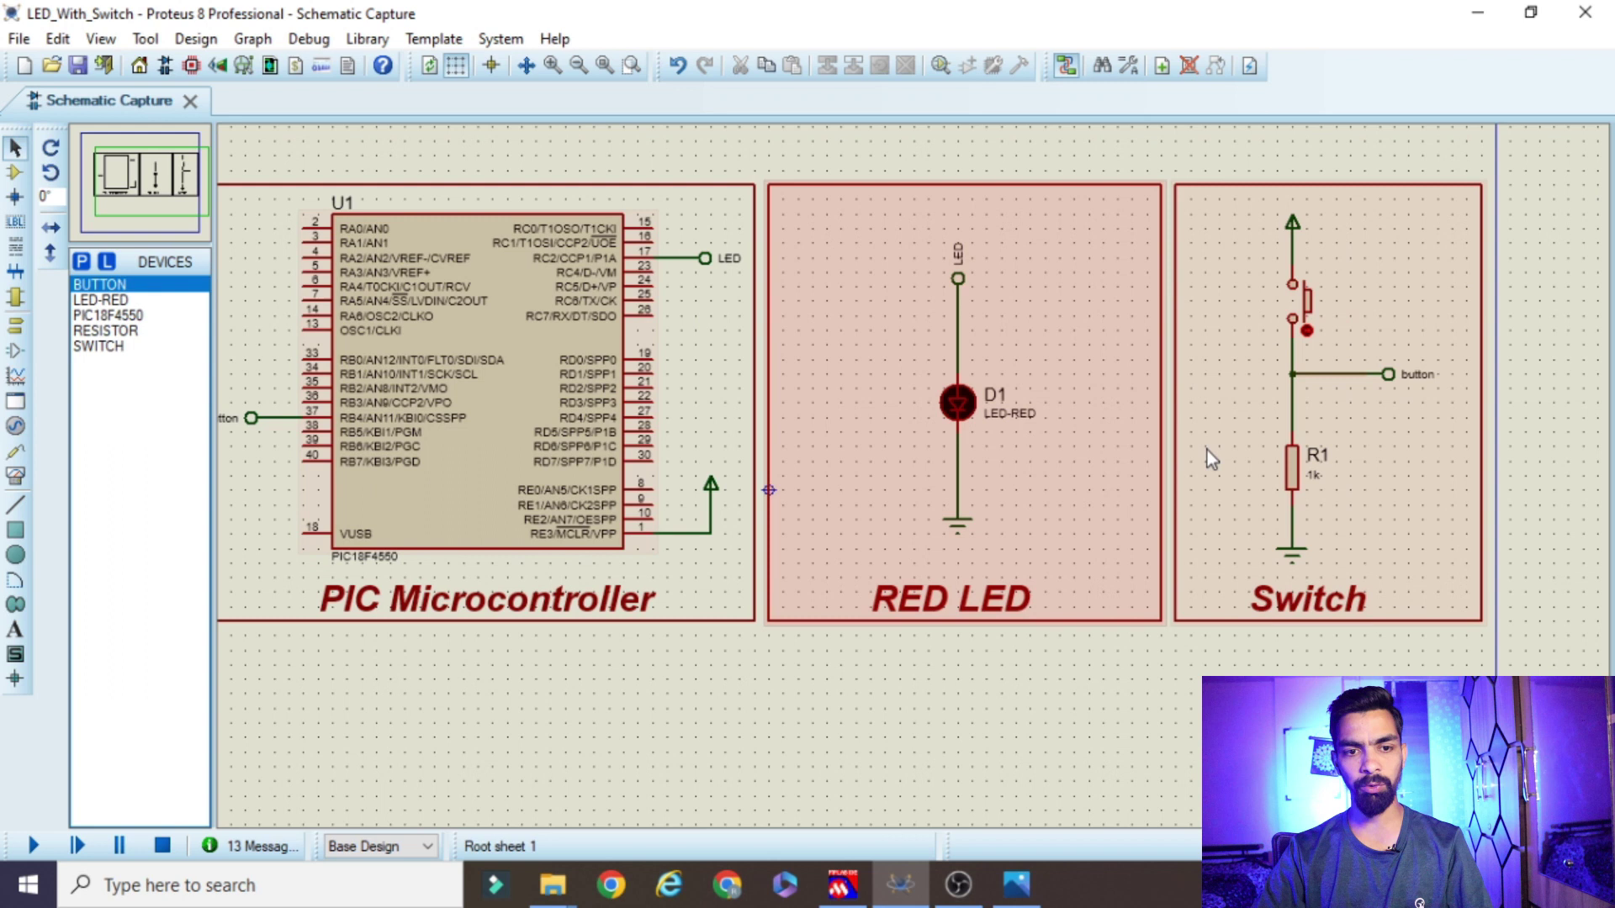
Box-select the whole Switch block and delete it, keeping the PIC and RED LED blocks
{"action": "left_click_drag", "start_coordinate": [1163, 152], "coordinate": [1495, 651]}
{"action": "key", "text": "Delete"}
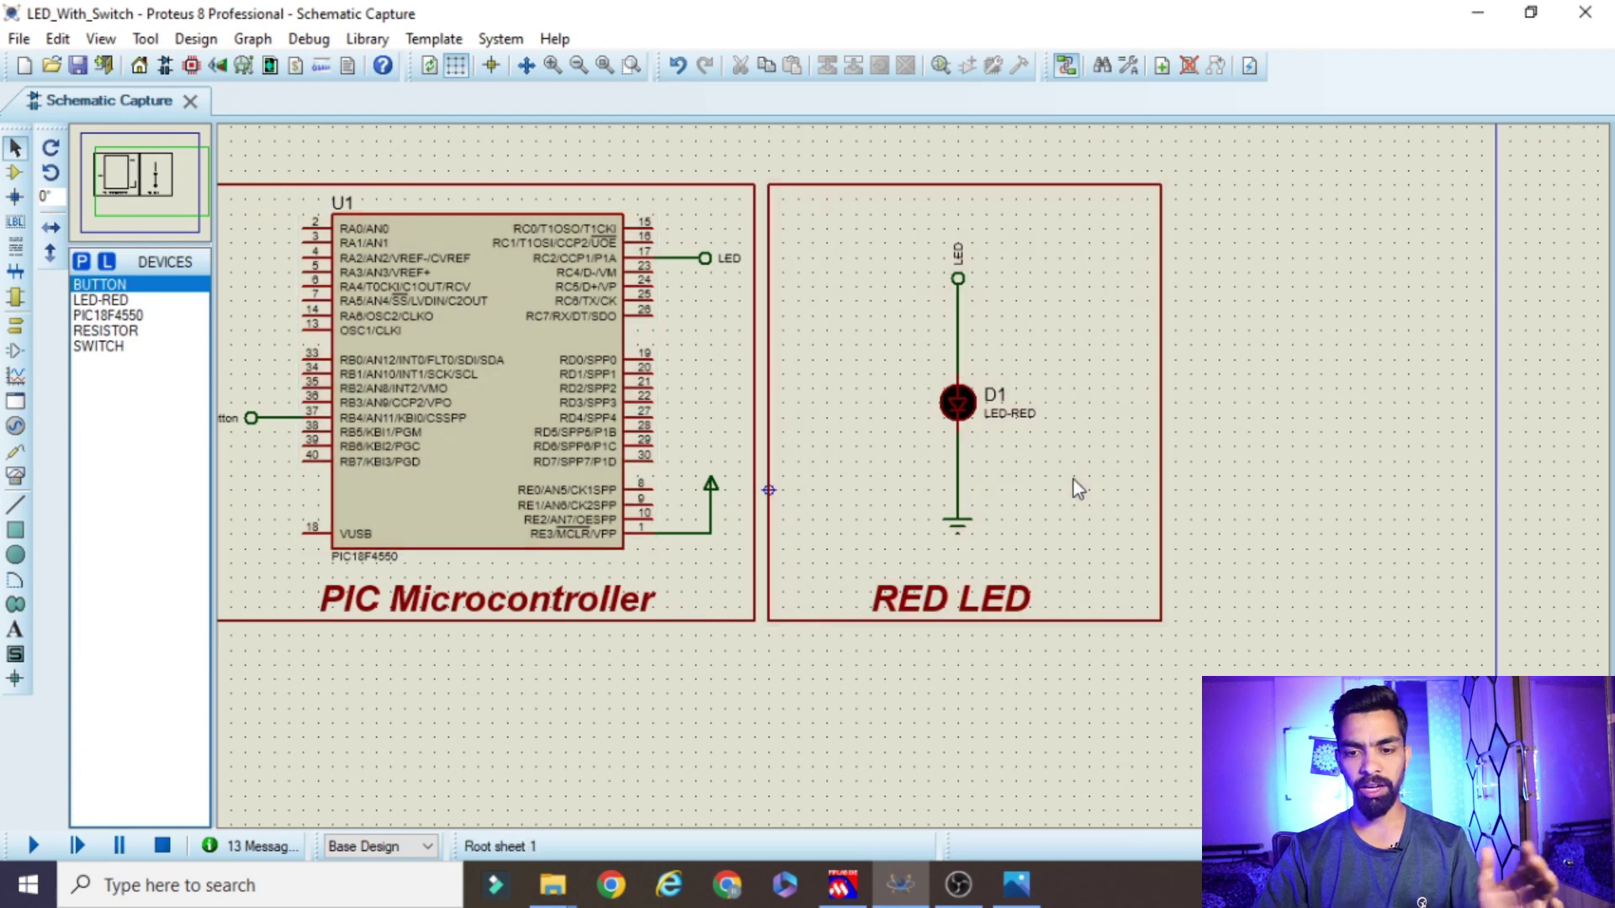
{"action": "left_click", "coordinate": [1016, 884]}
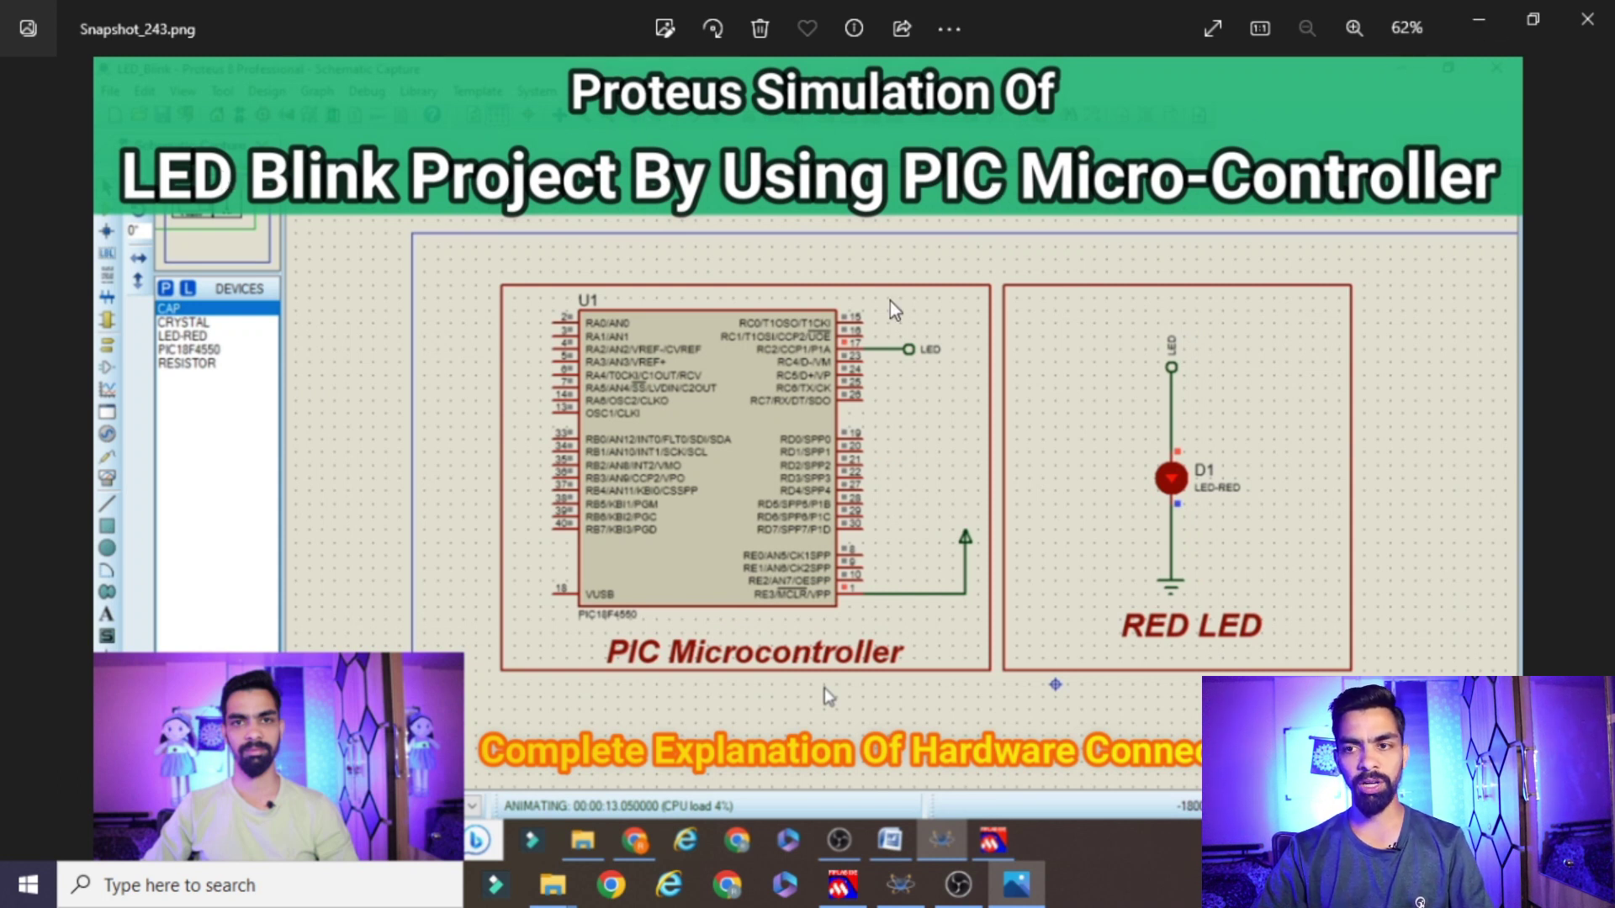
Minimize the Photos viewer showing Snapshot_243.png to return to Proteus
{"action": "left_click", "coordinate": [1479, 33]}
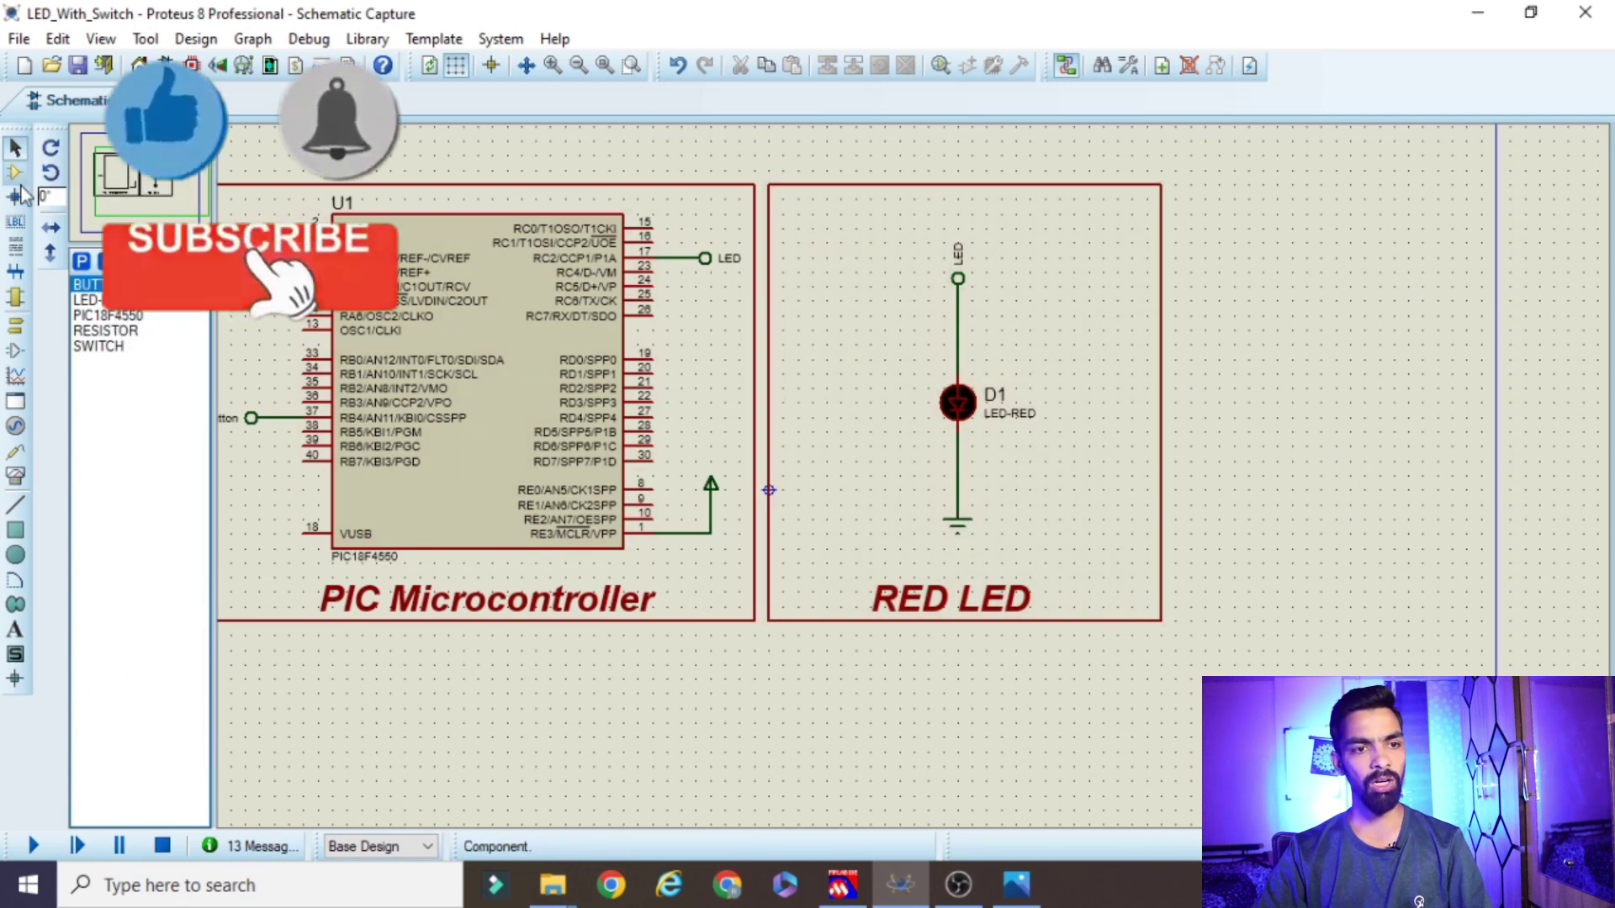
Add a BUTTON device right of the RED LED block, rotated clockwise to stand vertical
{"action": "left_click", "coordinate": [81, 261]}
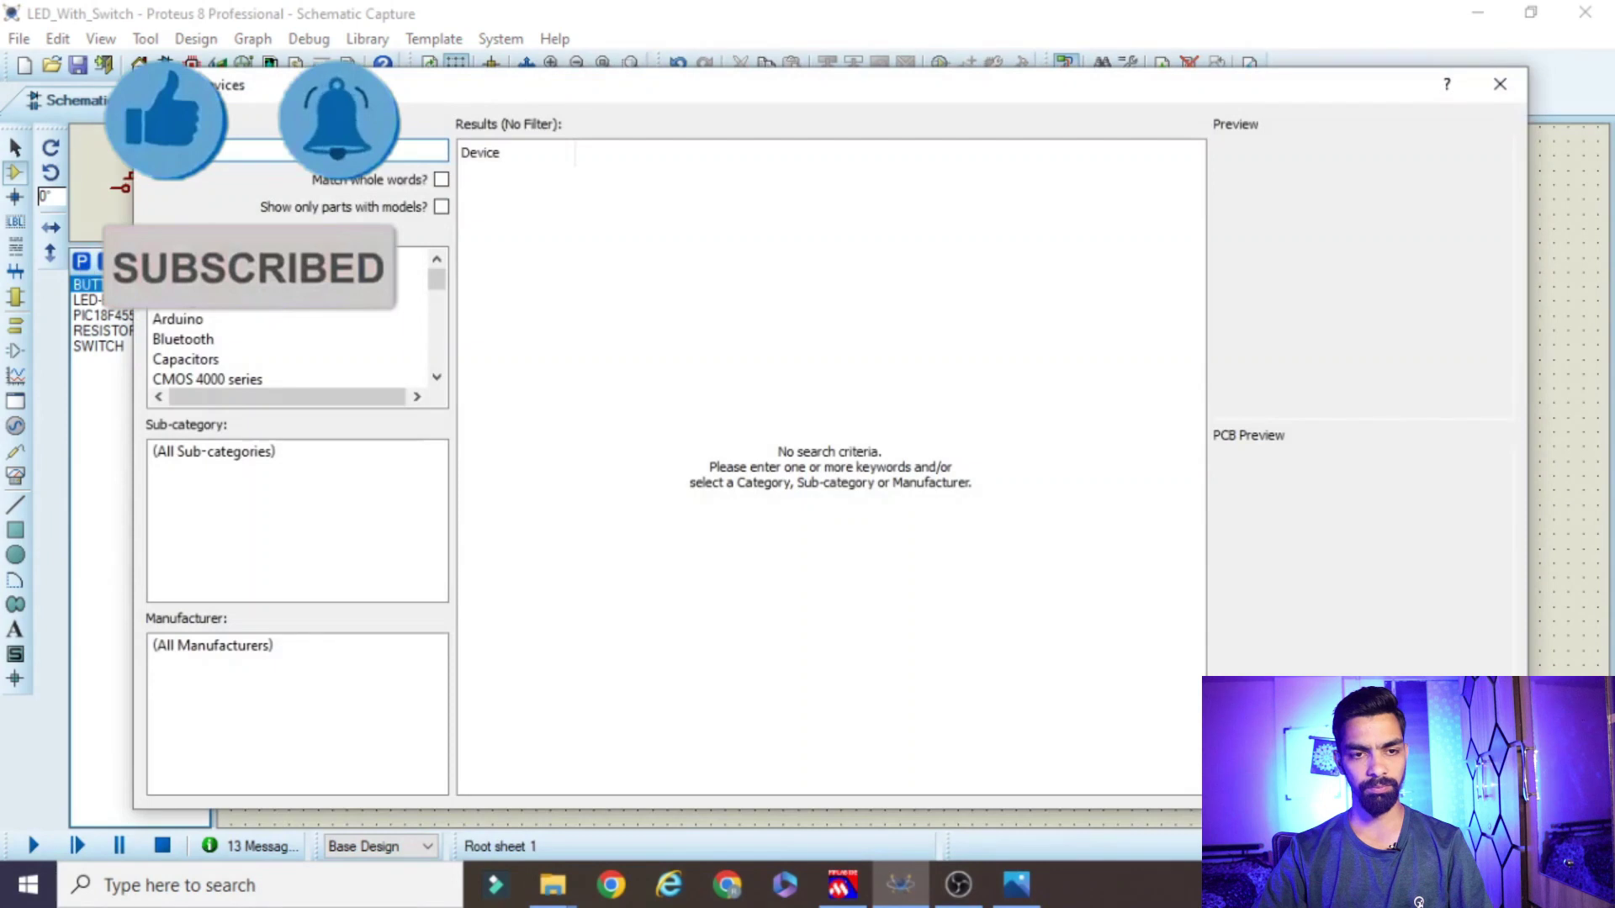
{"action": "type", "text": "button"}
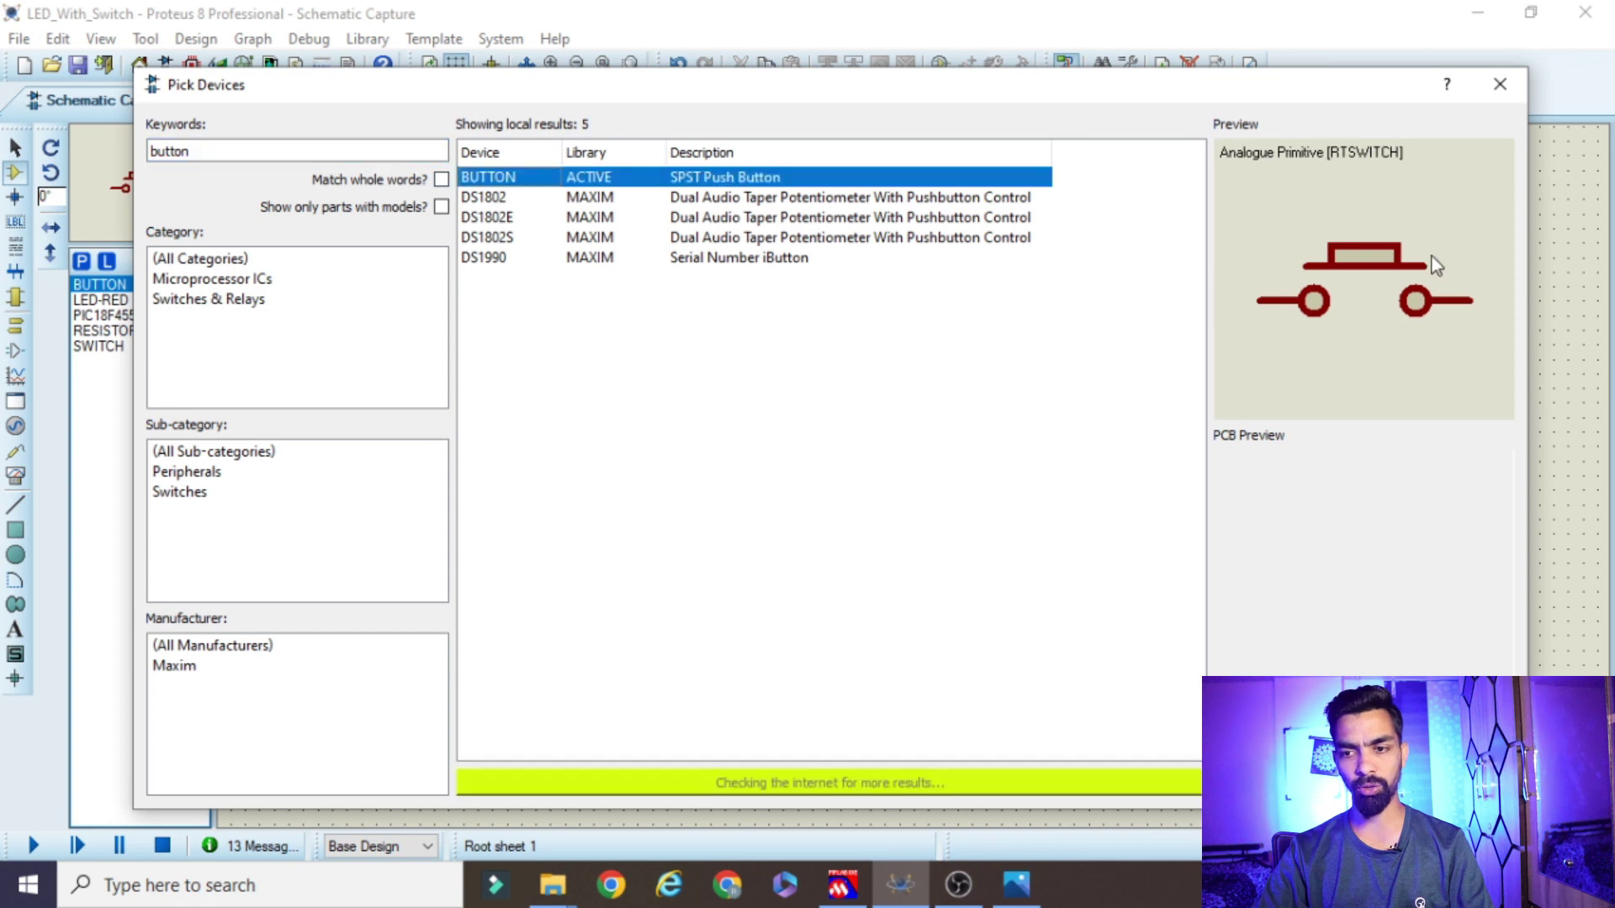
{"action": "left_click", "coordinate": [1367, 786]}
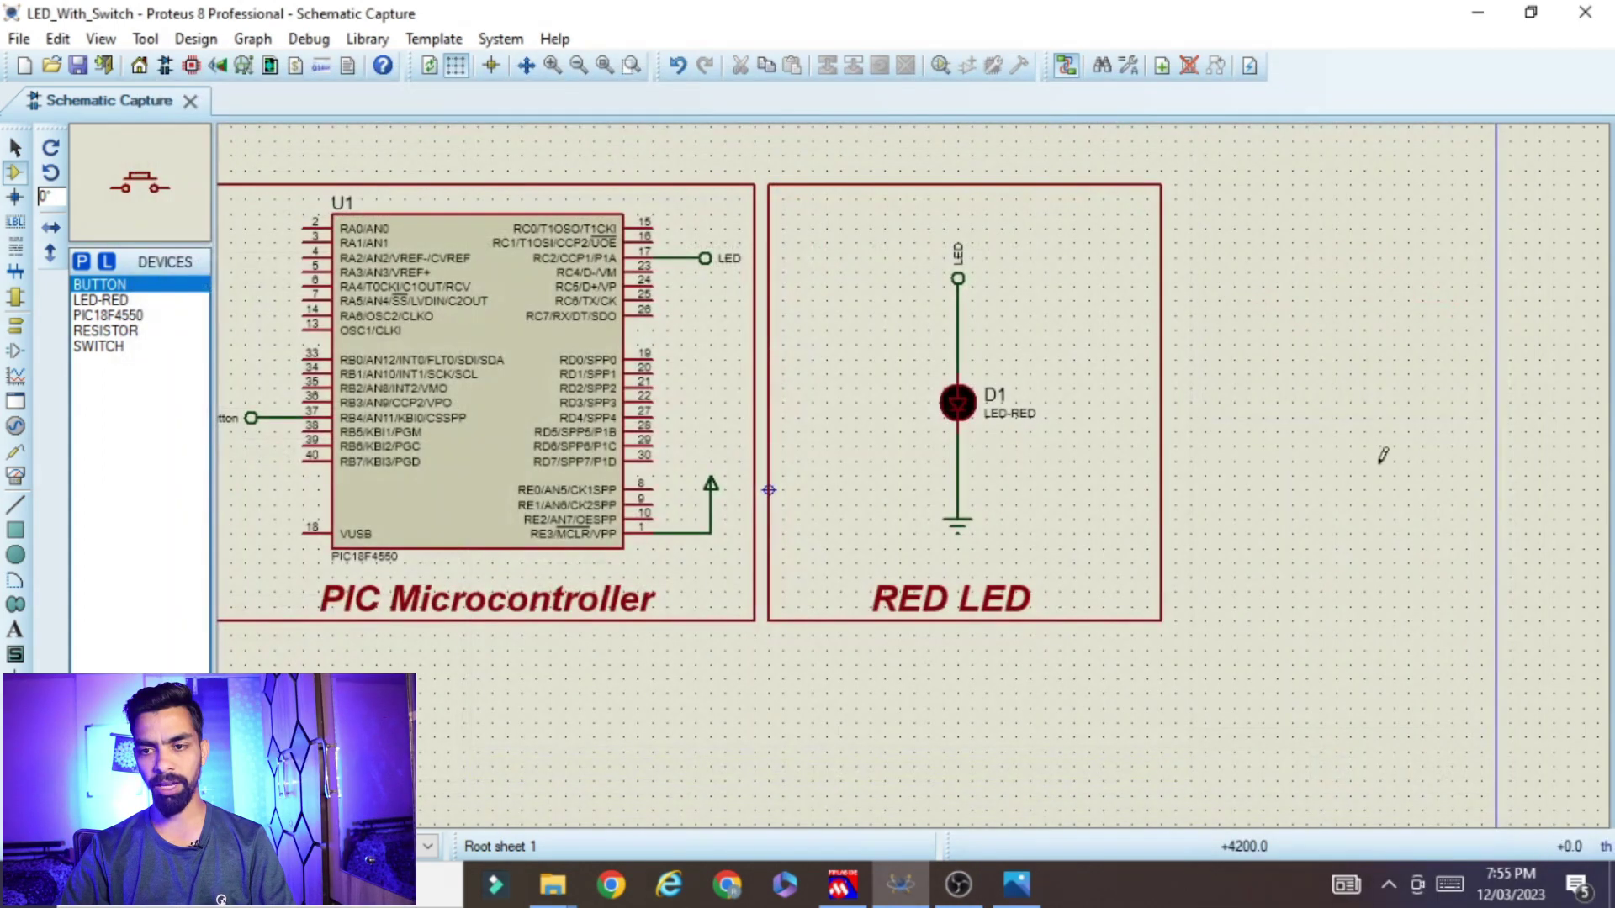
{"action": "left_click", "coordinate": [1317, 310]}
{"action": "left_click", "coordinate": [1317, 347]}
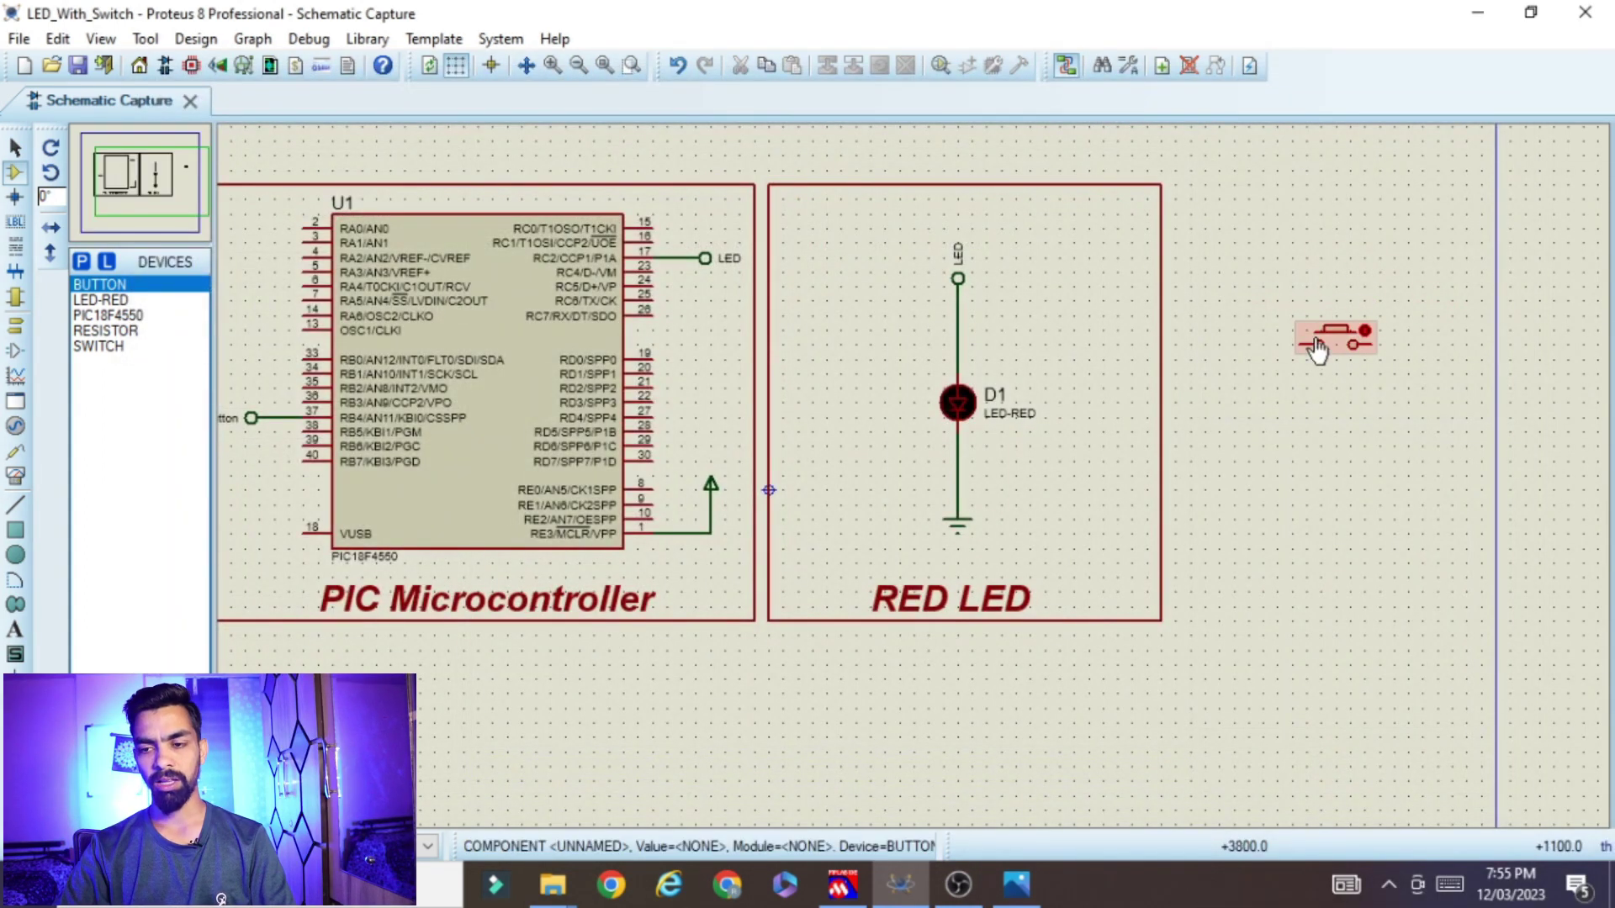
{"action": "right_click", "coordinate": [1317, 347]}
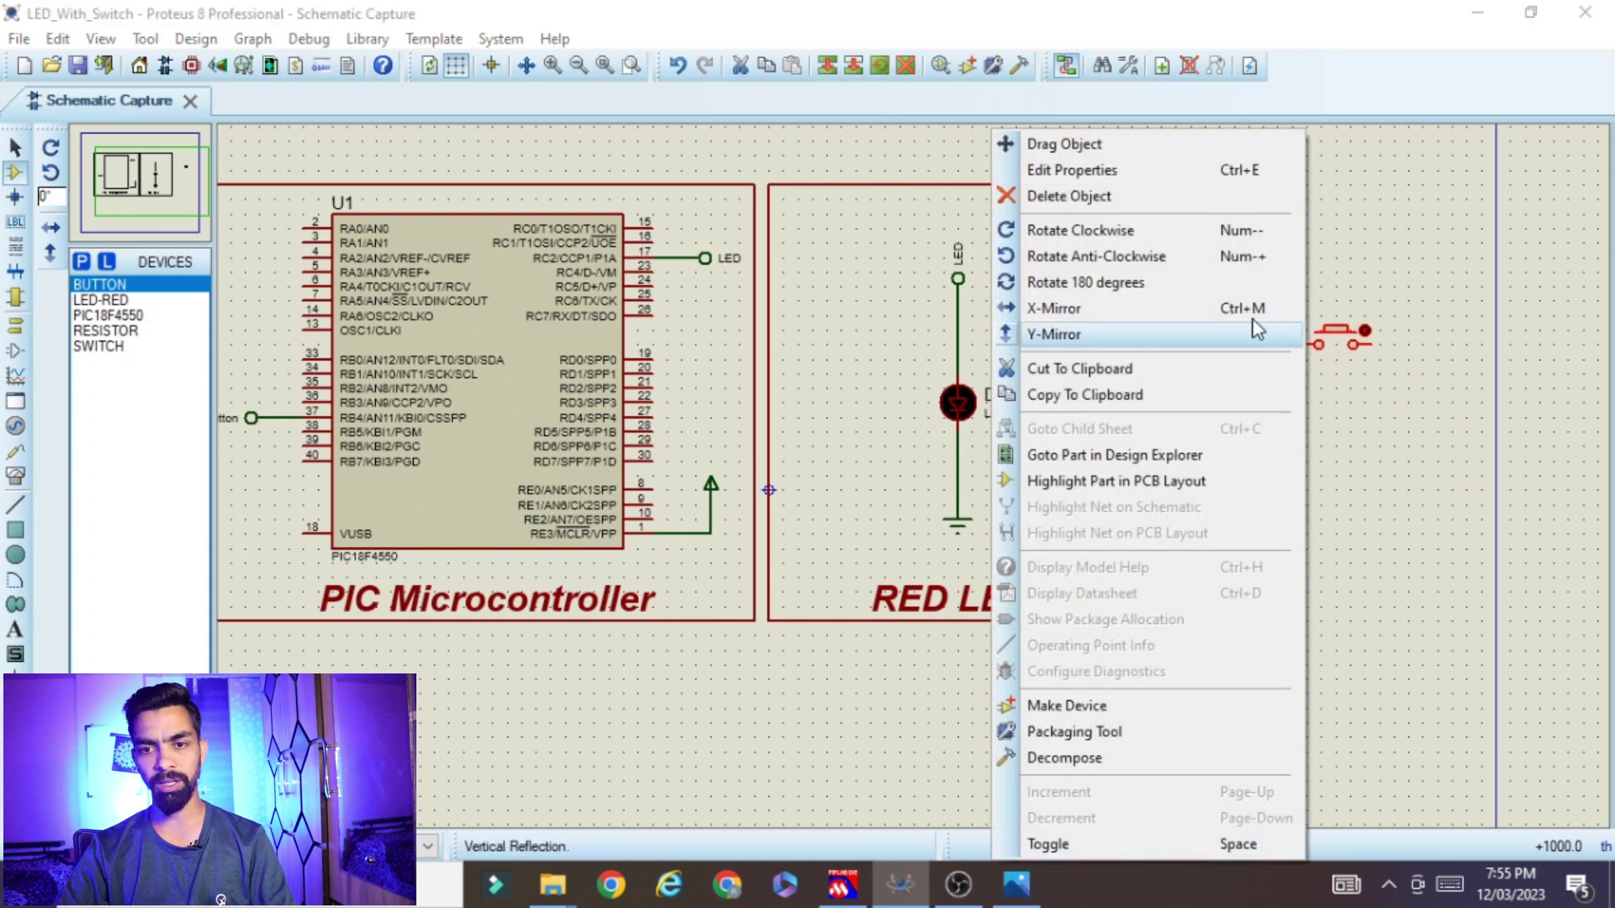
{"action": "left_click", "coordinate": [1245, 230]}
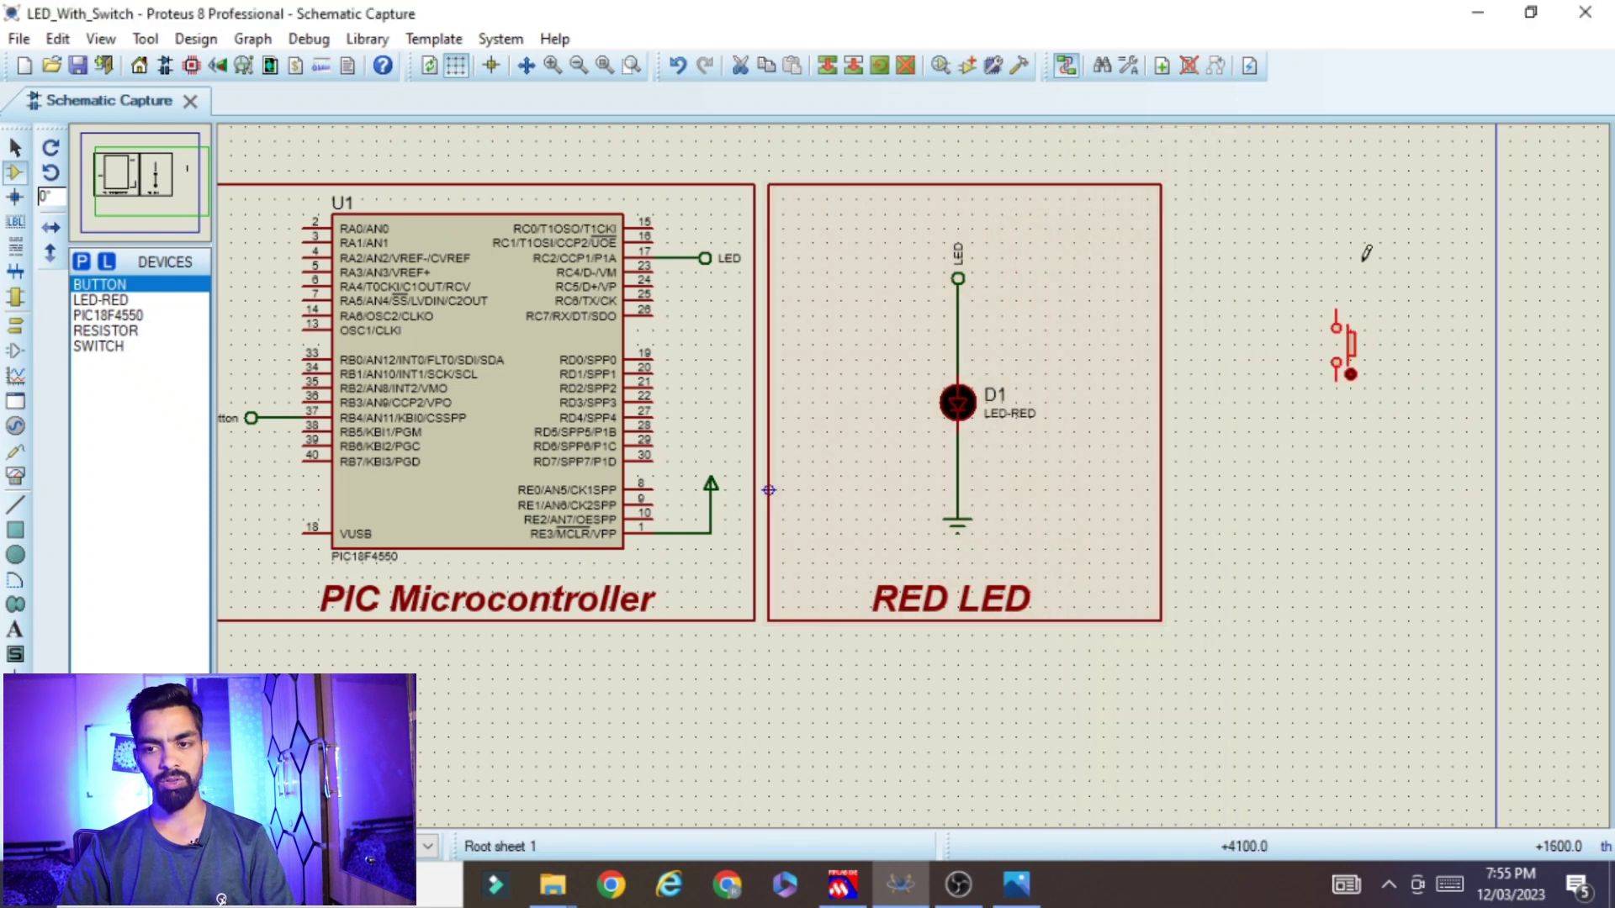
{"action": "left_click", "coordinate": [1366, 252]}
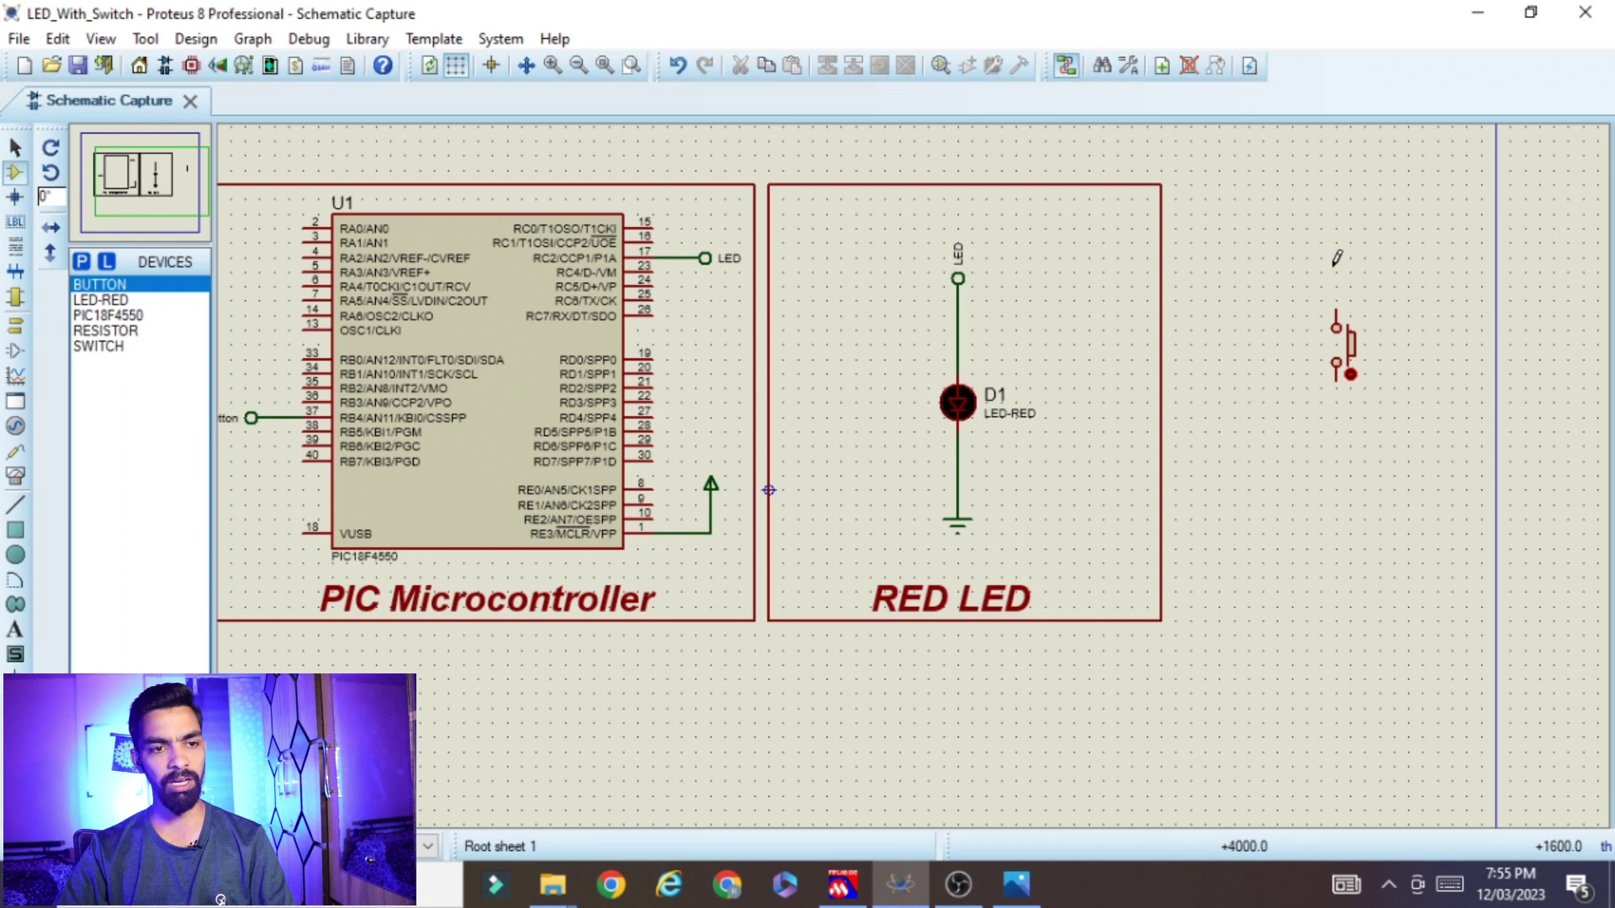
Place a POWER terminal above the push button and wire it to the button's top pin
{"action": "left_click", "coordinate": [16, 331]}
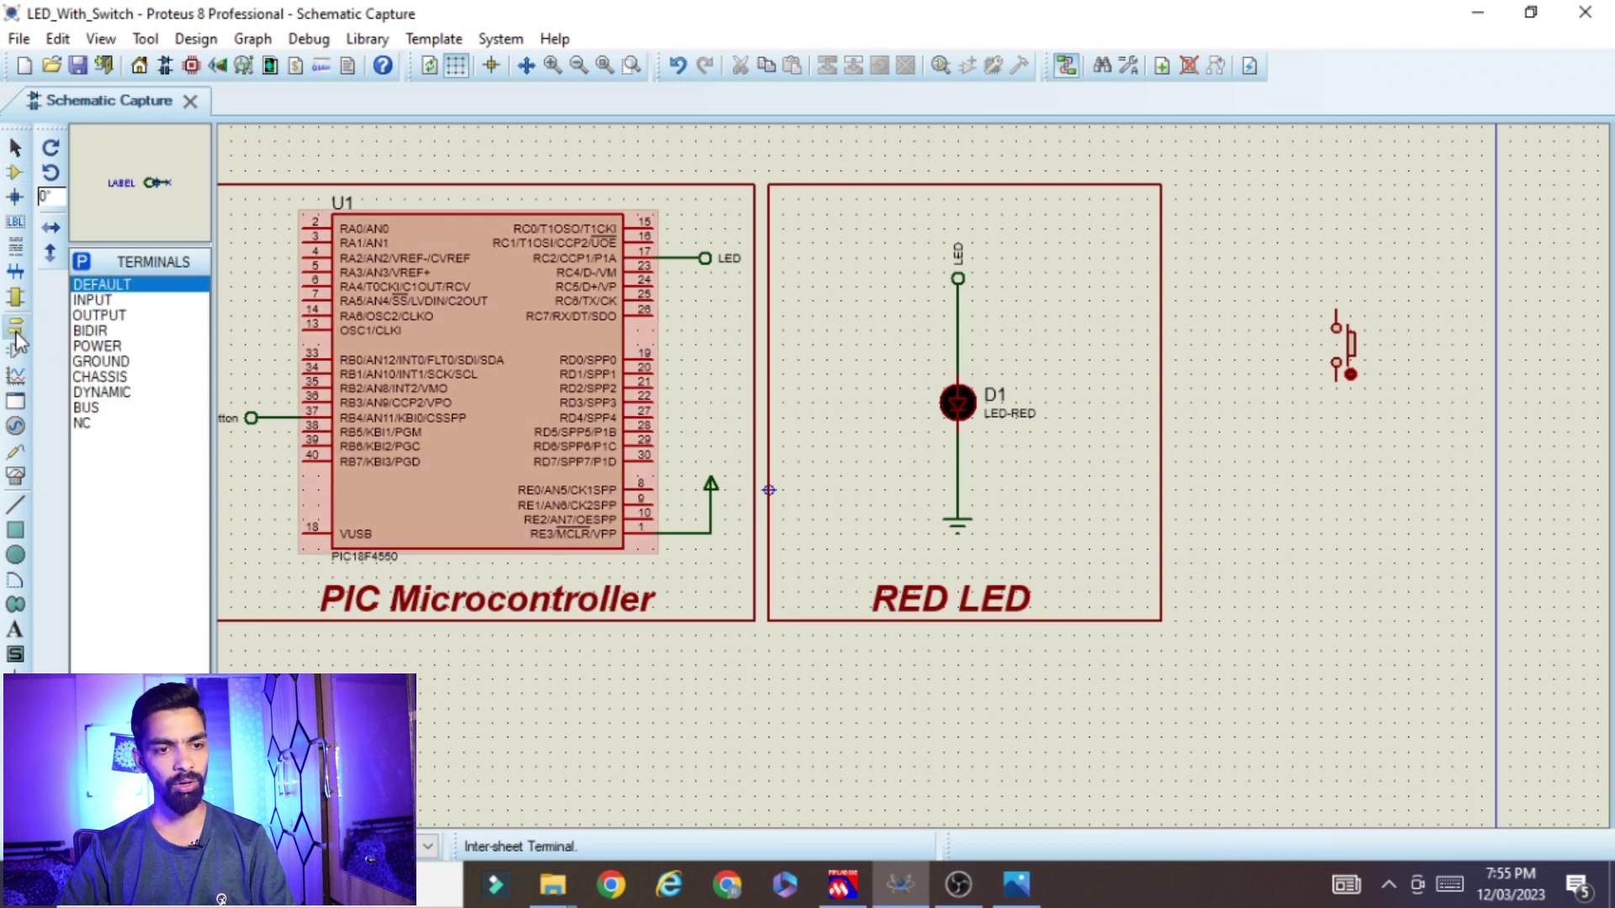
{"action": "left_click", "coordinate": [90, 363]}
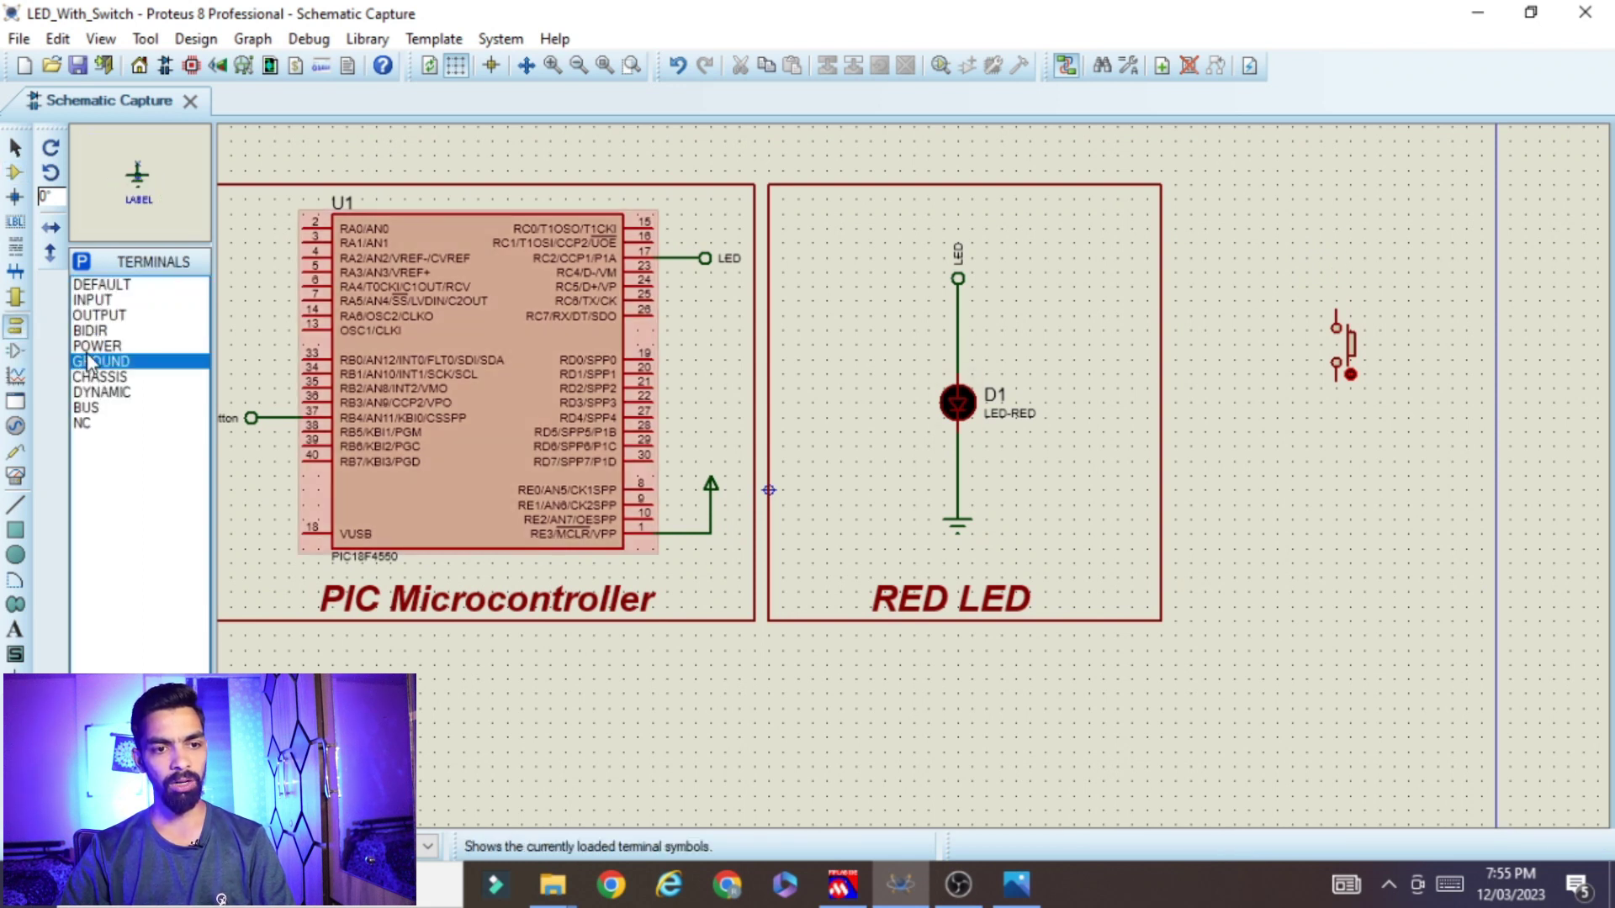
{"action": "left_click", "coordinate": [97, 347]}
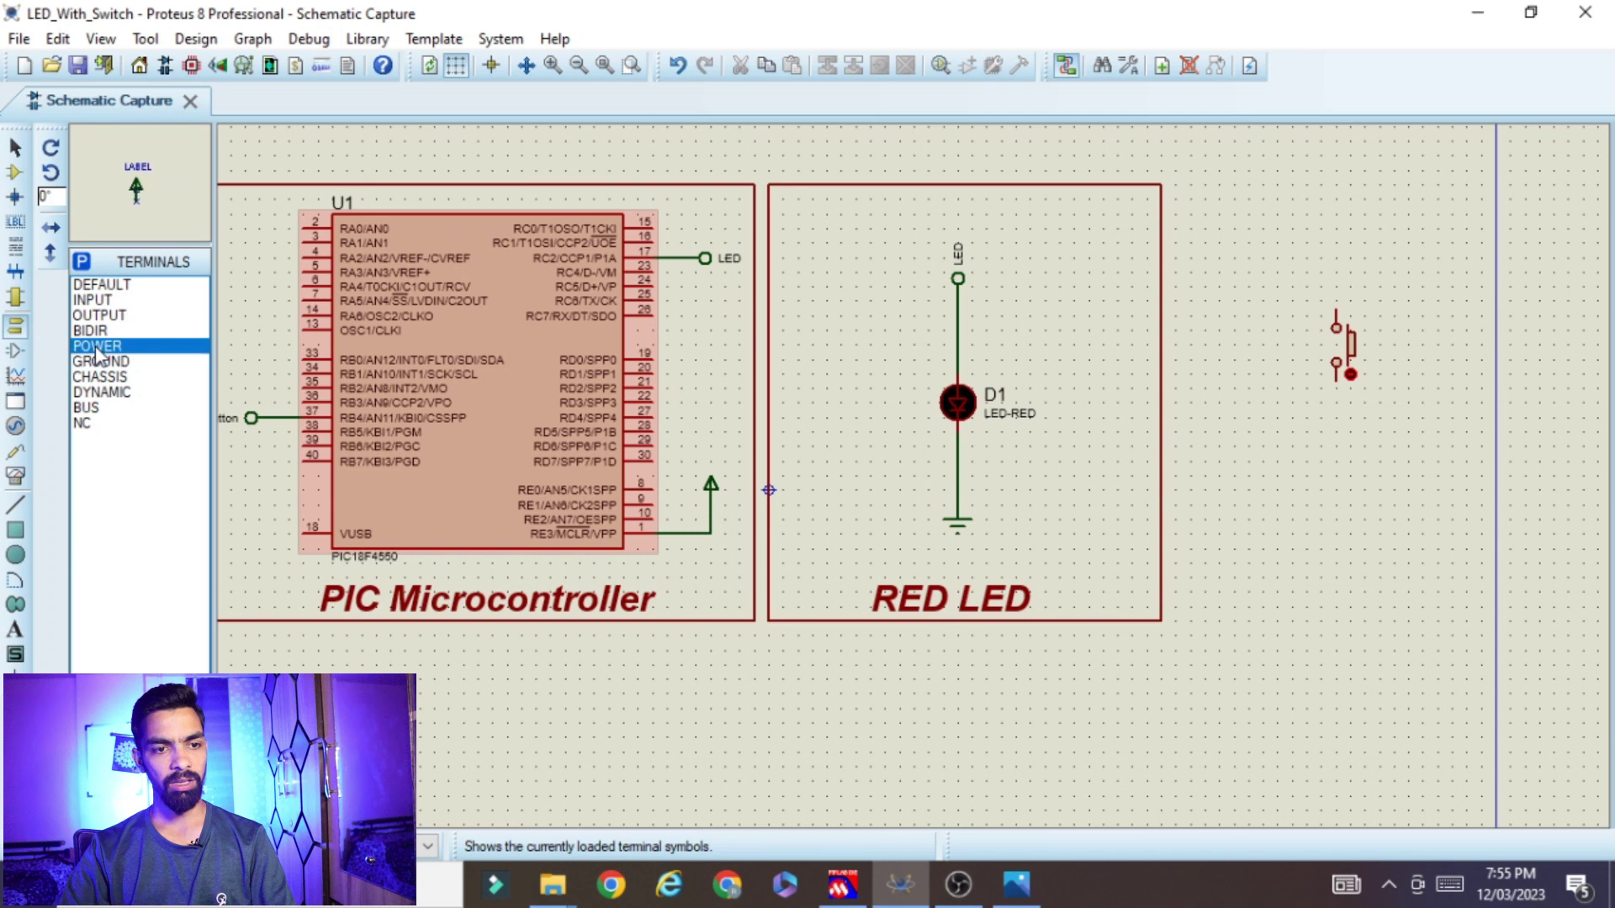
{"action": "left_click", "coordinate": [1336, 251]}
{"action": "scroll", "coordinate": [1338, 278], "scroll_direction": "up", "scroll_amount": 1}
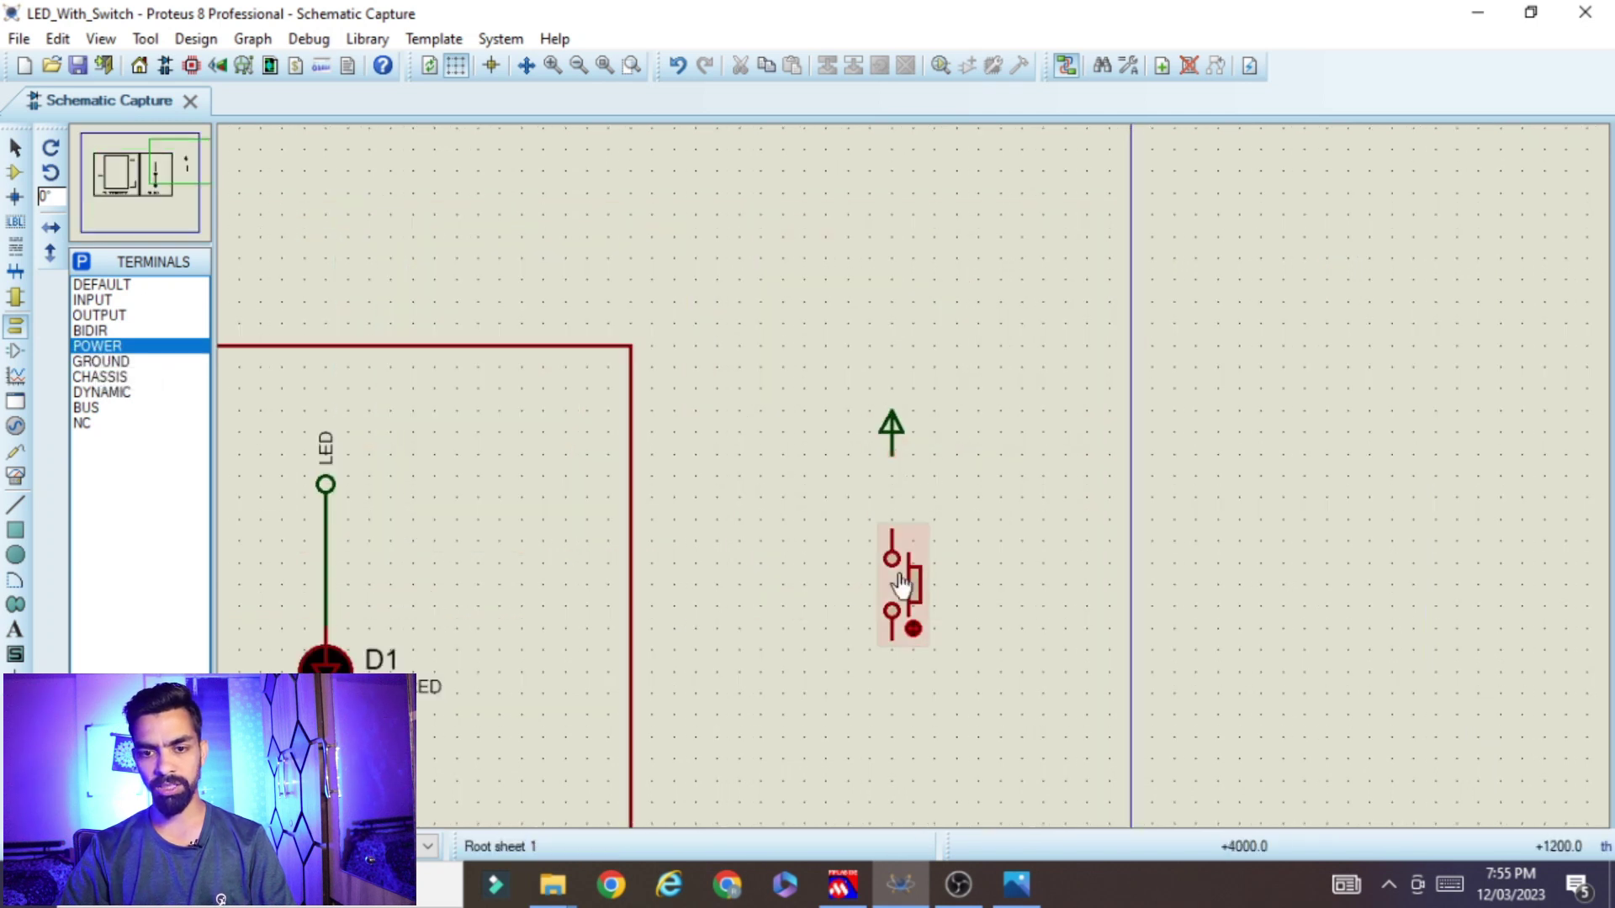
{"action": "left_click", "coordinate": [892, 530]}
{"action": "left_click", "coordinate": [891, 454]}
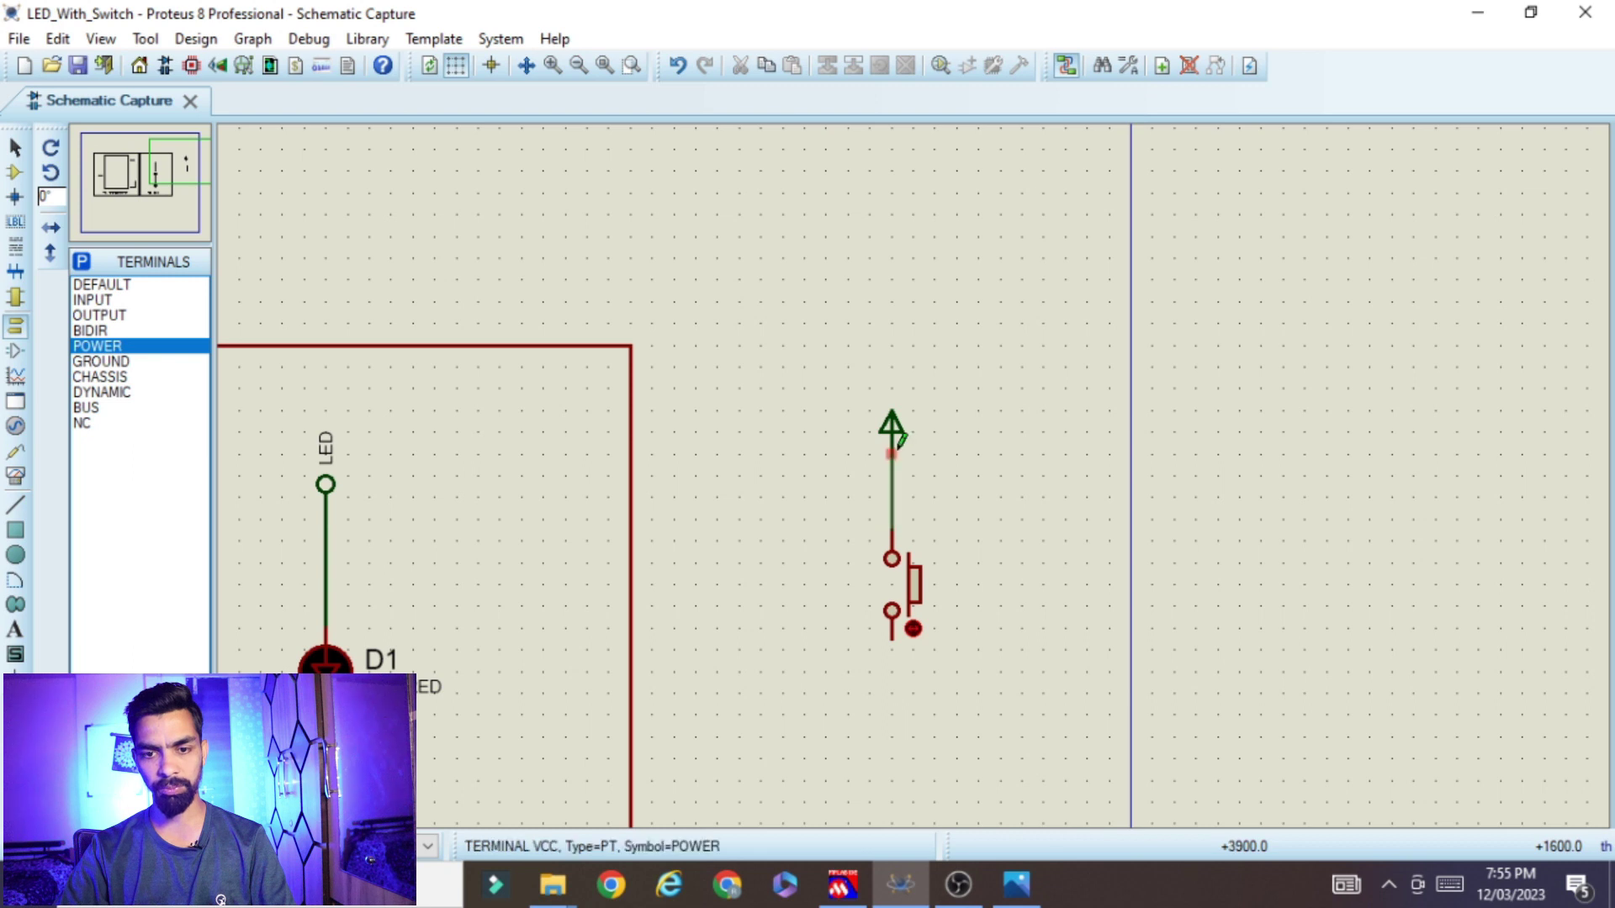
{"action": "scroll", "coordinate": [934, 605], "scroll_direction": "down", "scroll_amount": 2}
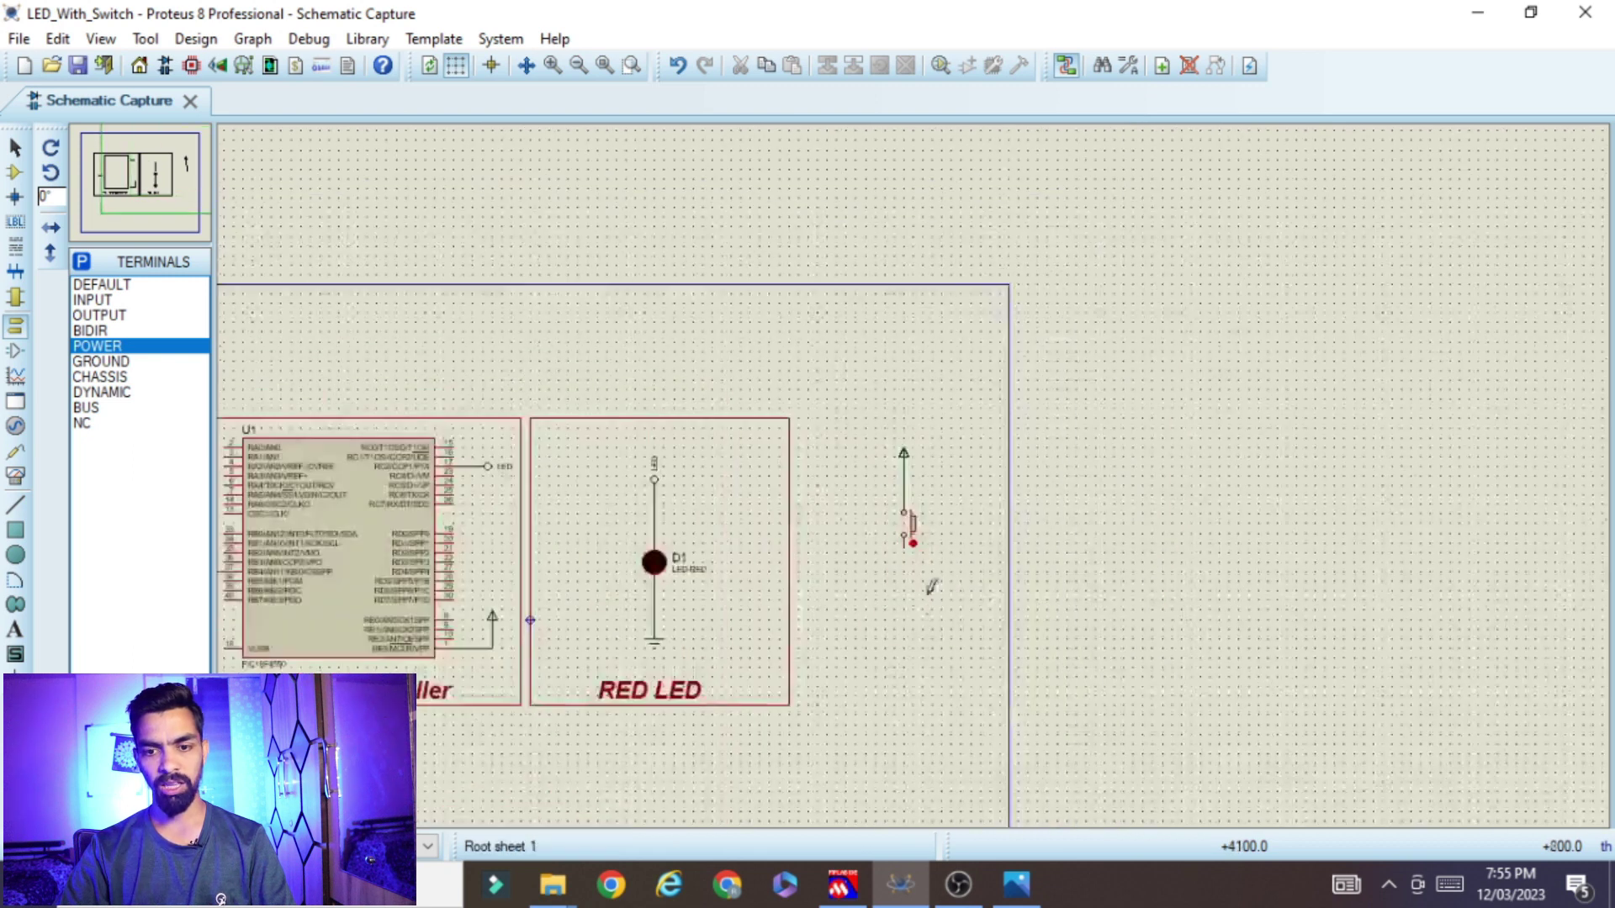
{"action": "scroll", "coordinate": [916, 461], "scroll_direction": "up", "scroll_amount": 2}
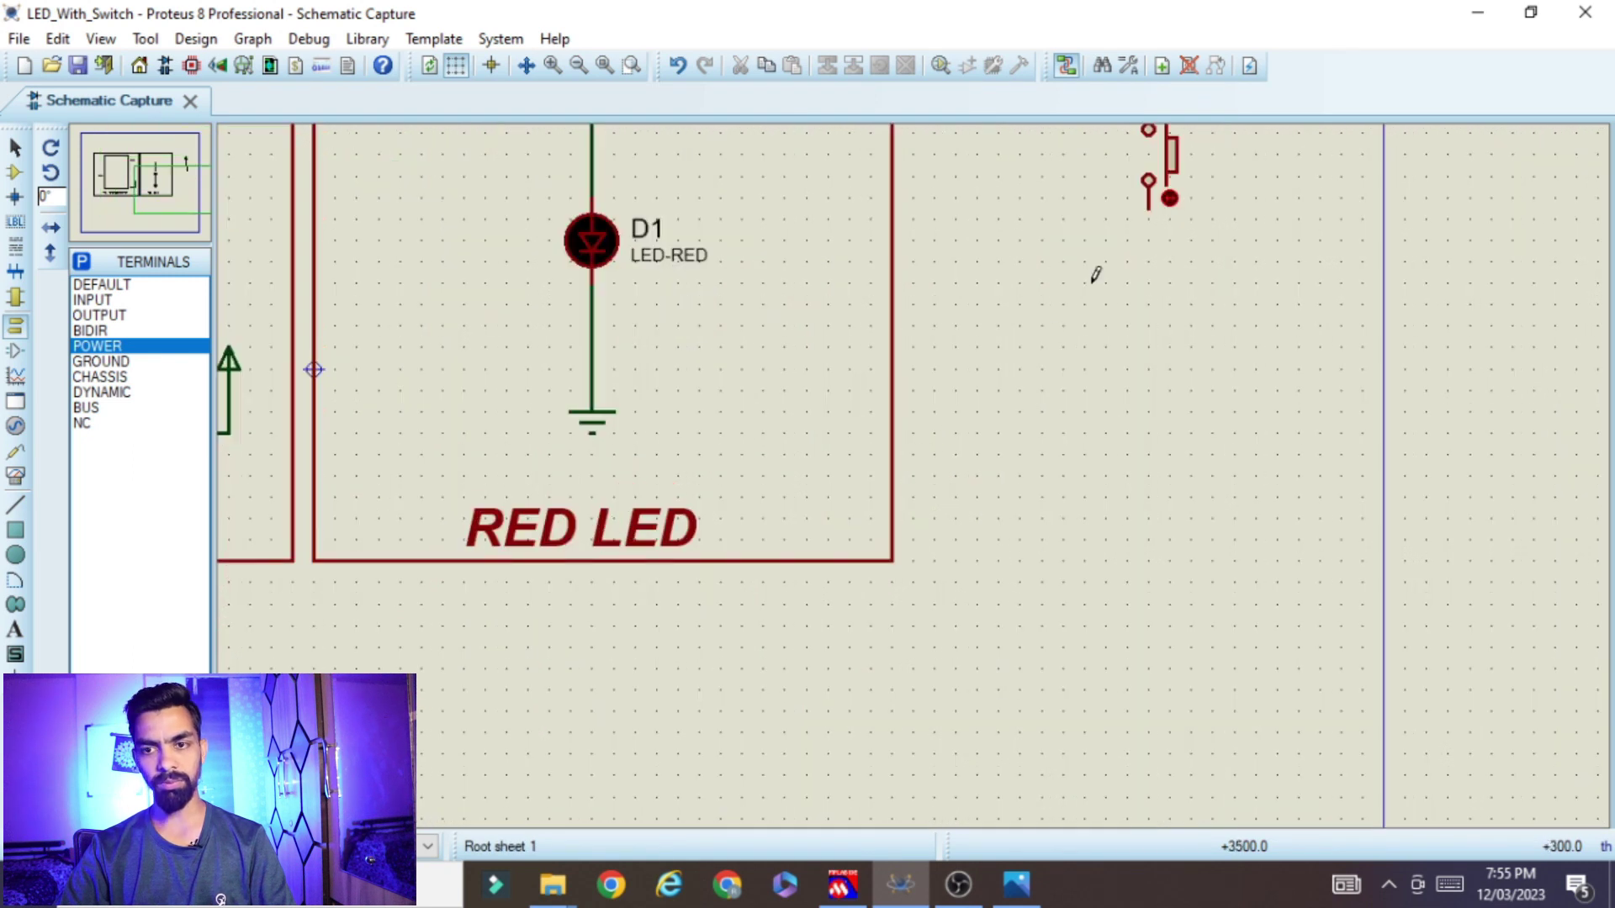
{"action": "scroll", "coordinate": [1066, 326], "scroll_direction": "down", "scroll_amount": 1}
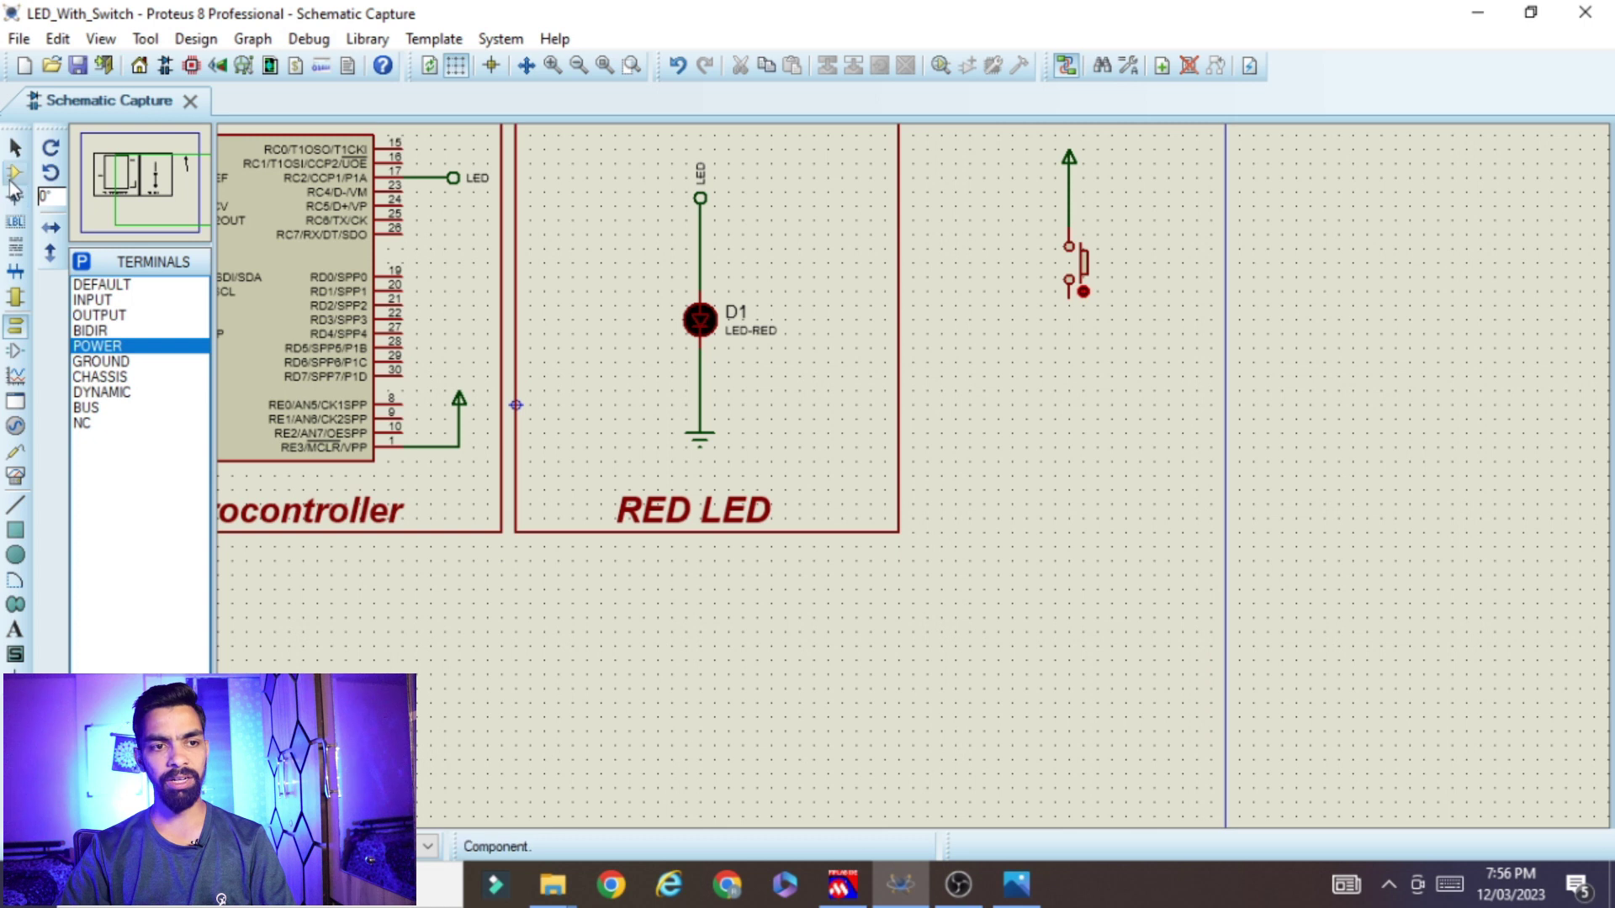
{"action": "left_click", "coordinate": [14, 173]}
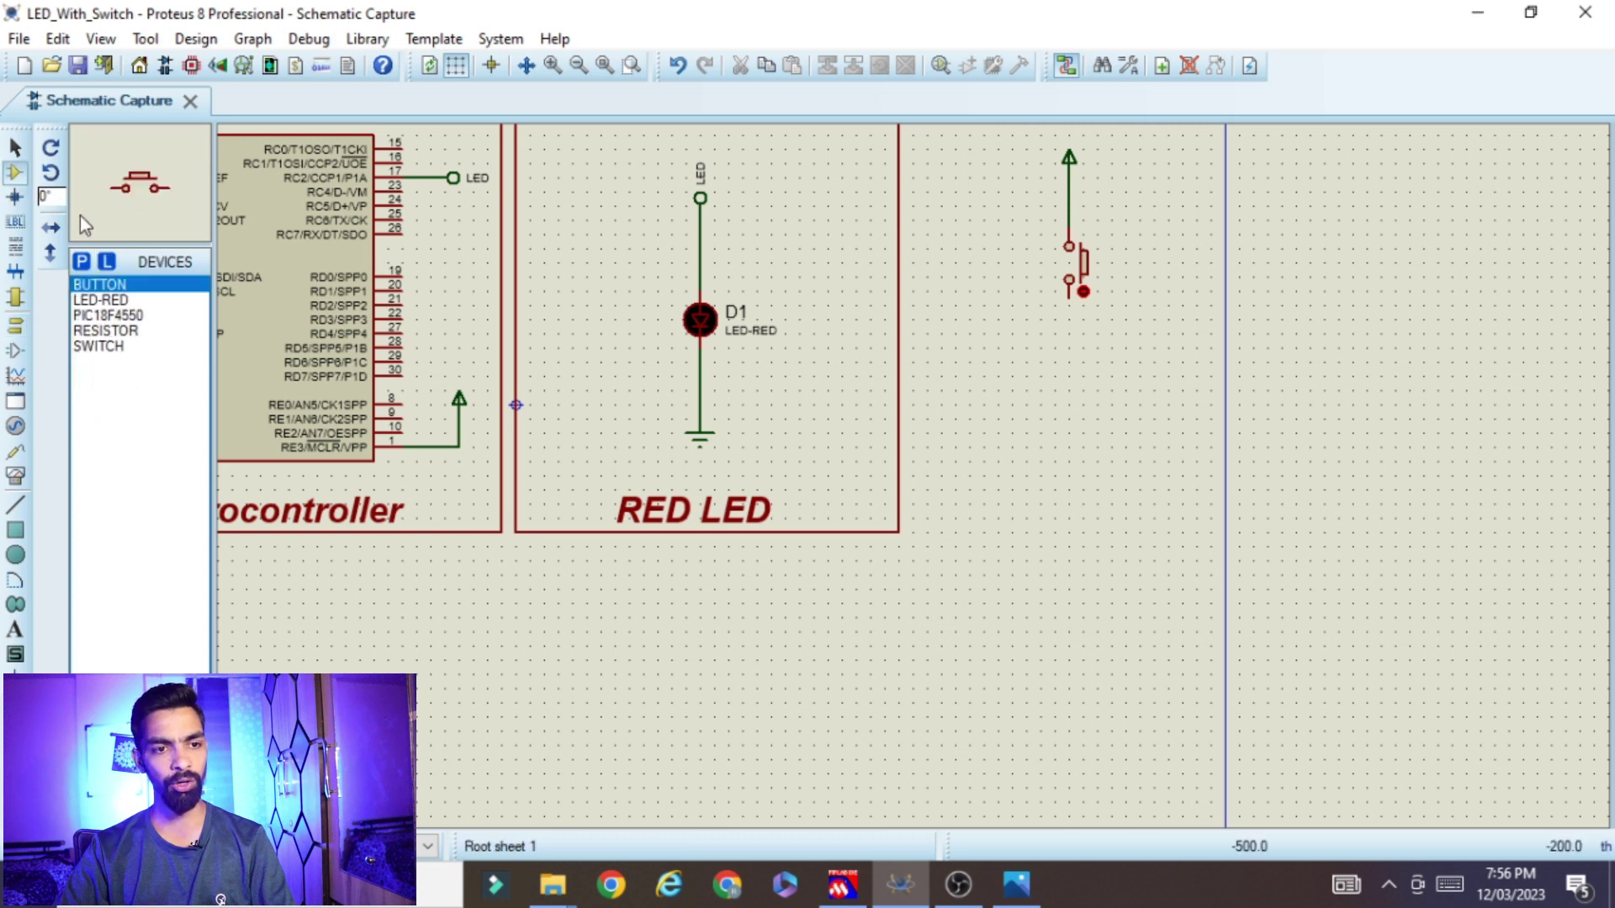
Place a RESISTOR R1, rotated vertical, directly below the push button
{"action": "left_click", "coordinate": [81, 263]}
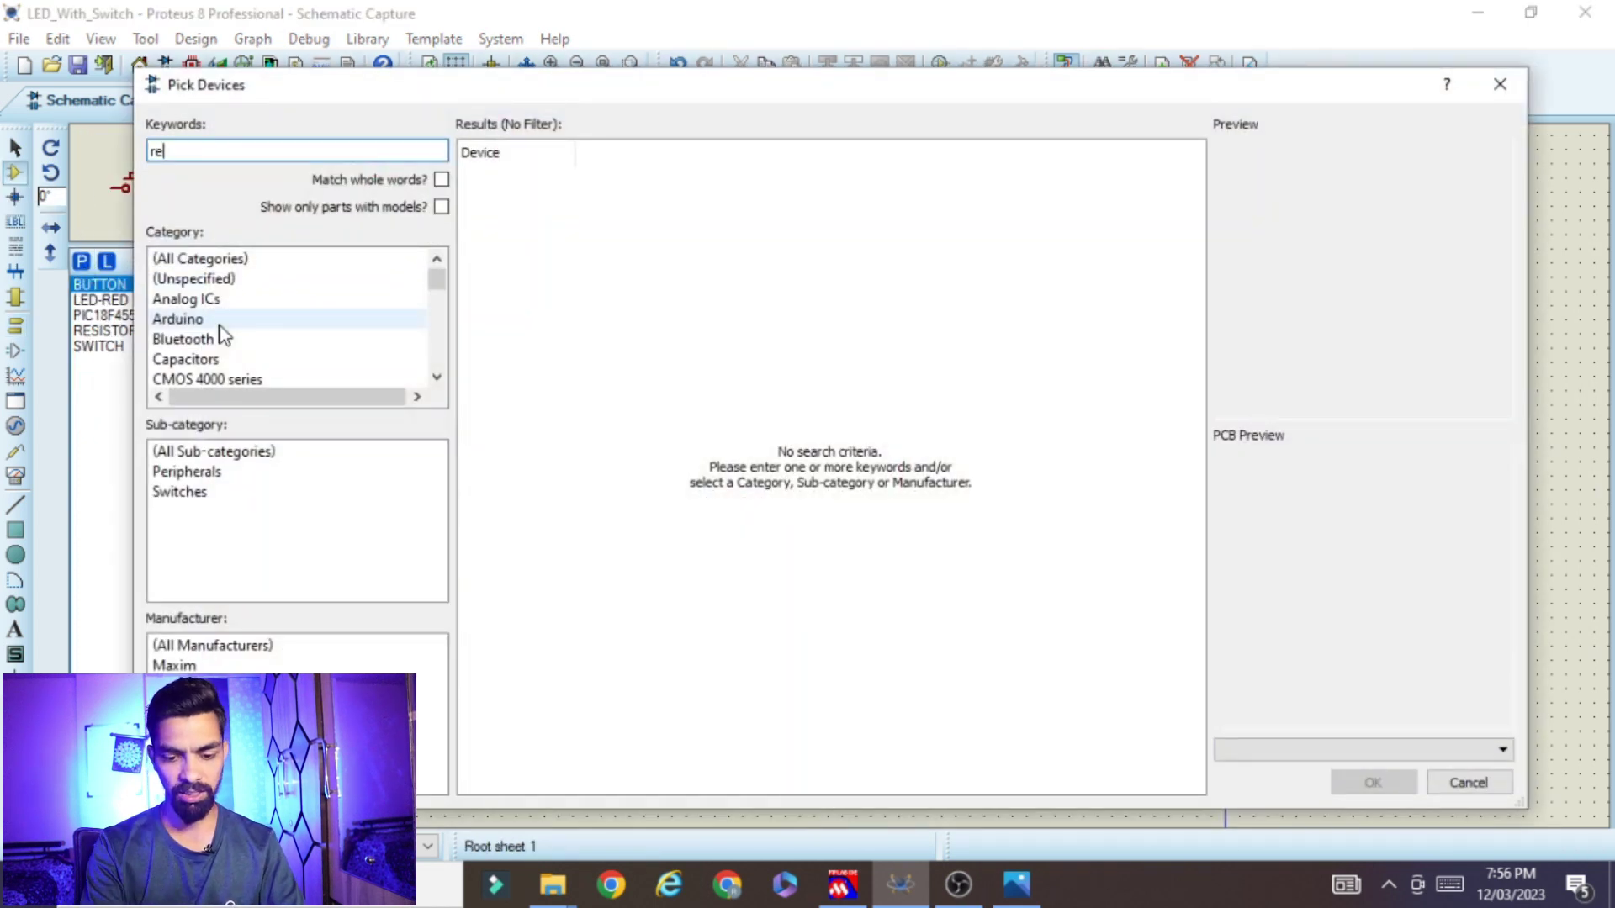
{"action": "type", "text": "resistor"}
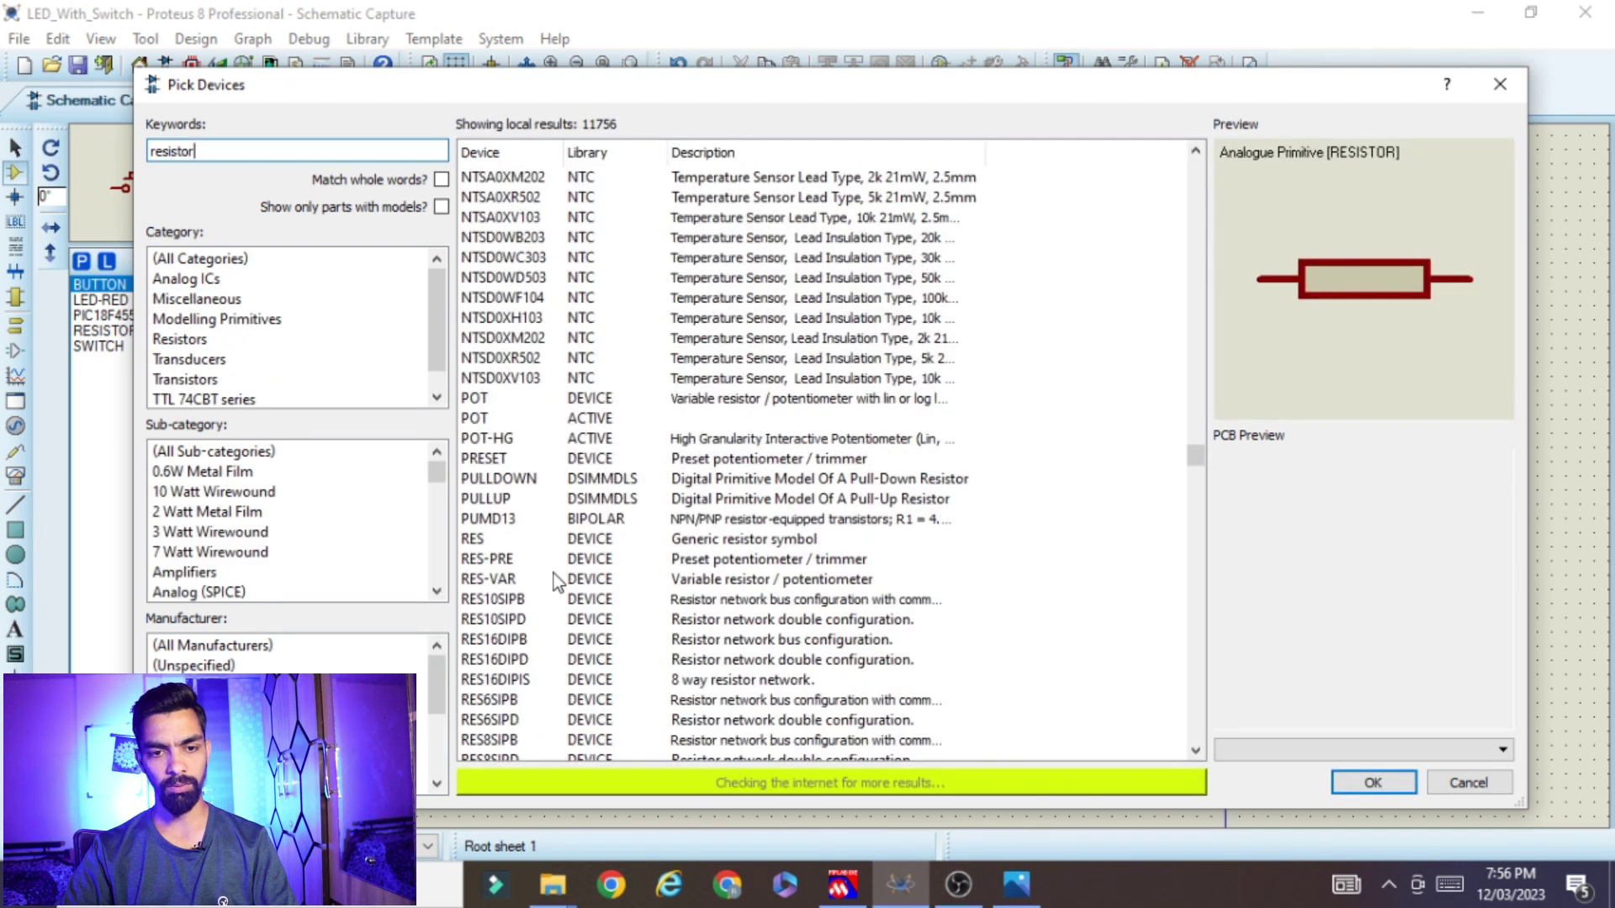
{"action": "scroll", "coordinate": [554, 574], "scroll_direction": "down", "scroll_amount": 3}
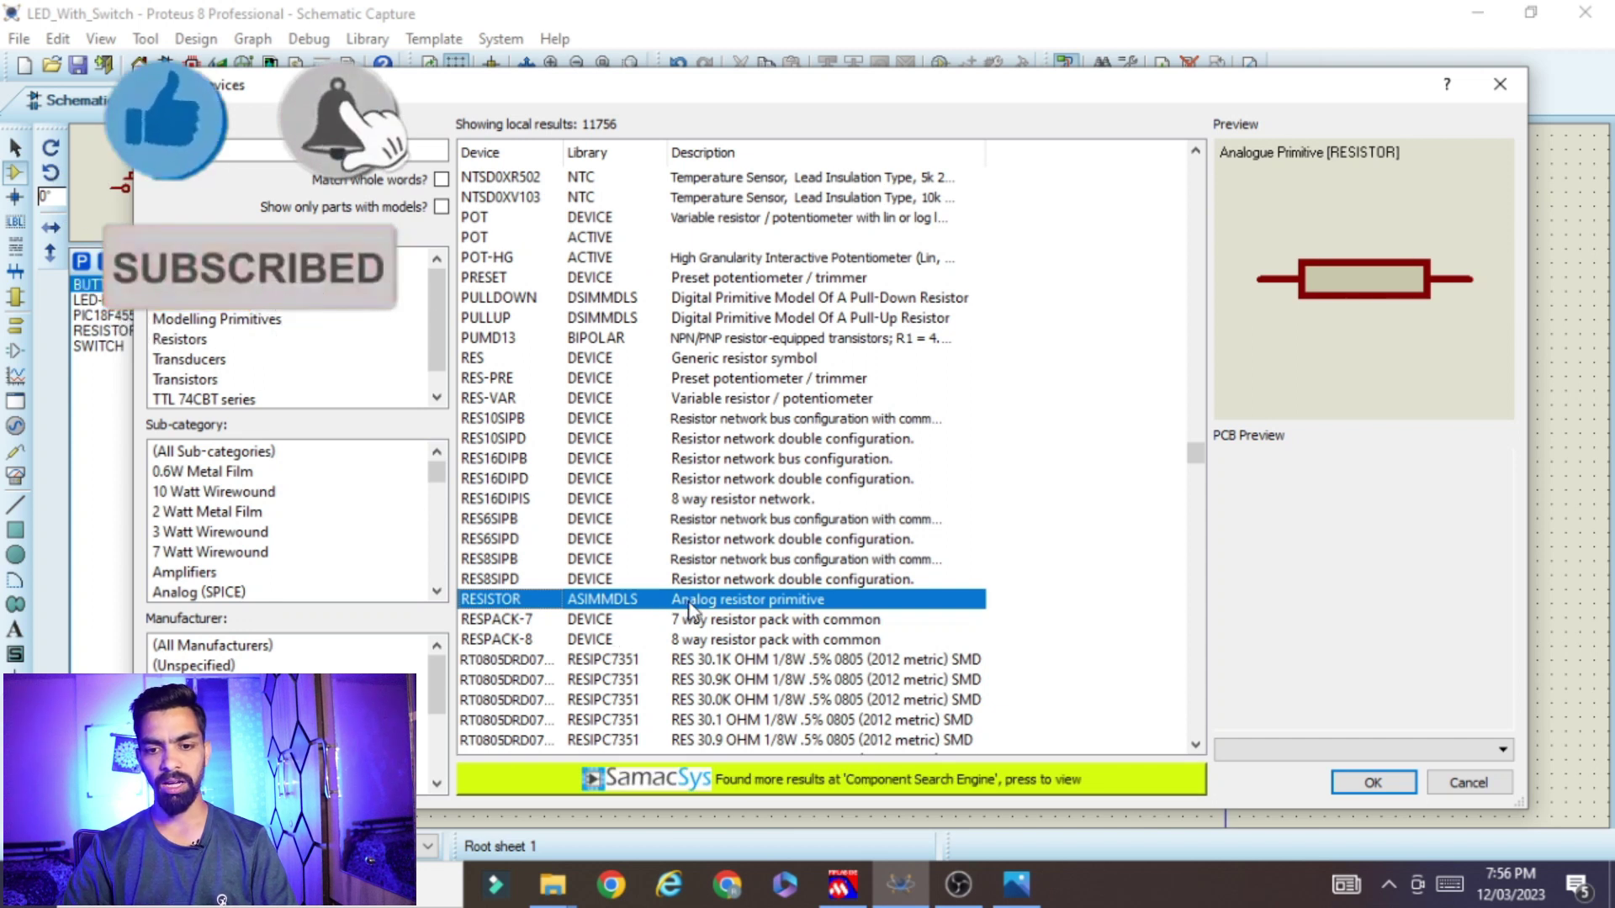
{"action": "left_click", "coordinate": [1372, 782]}
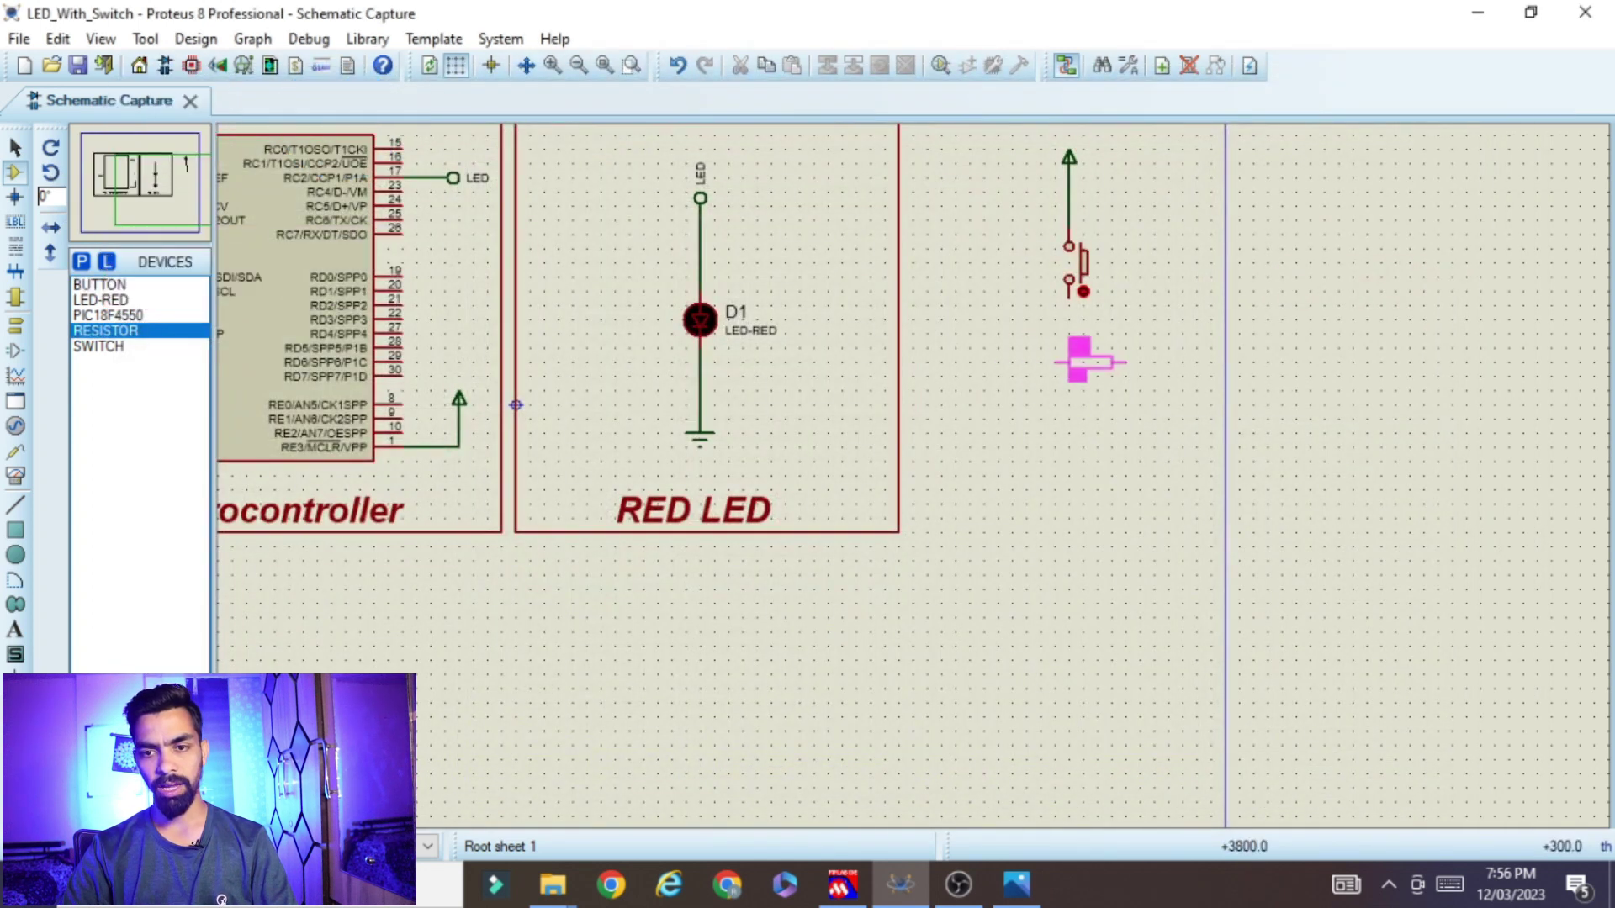
{"action": "left_click", "coordinate": [1077, 375]}
{"action": "right_click", "coordinate": [1087, 371]}
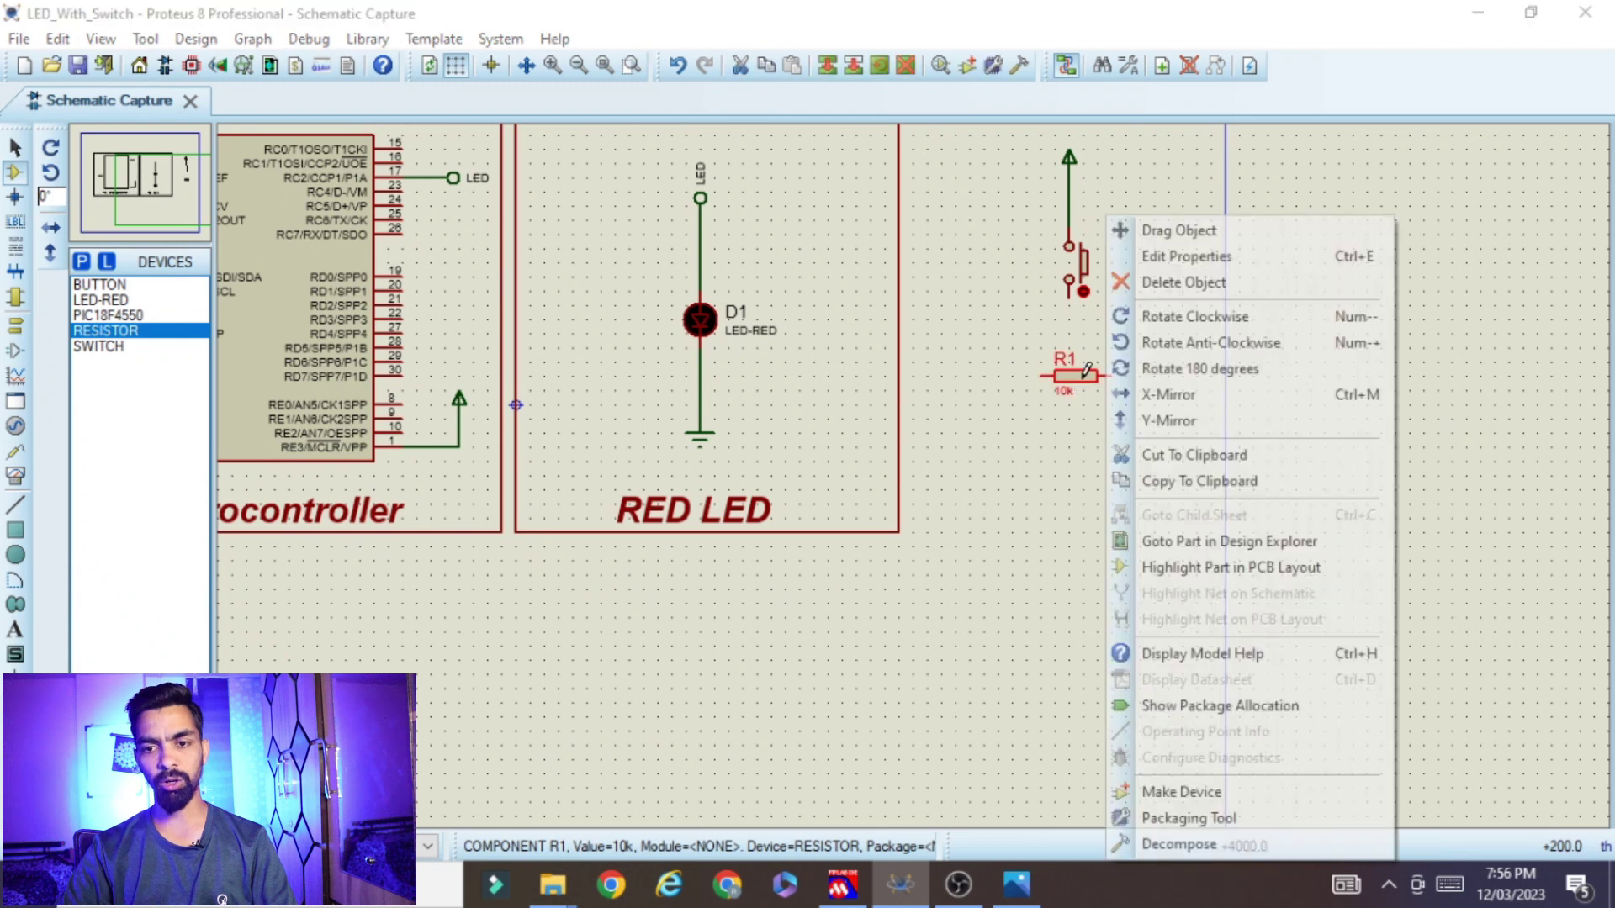
{"action": "left_click", "coordinate": [1173, 317]}
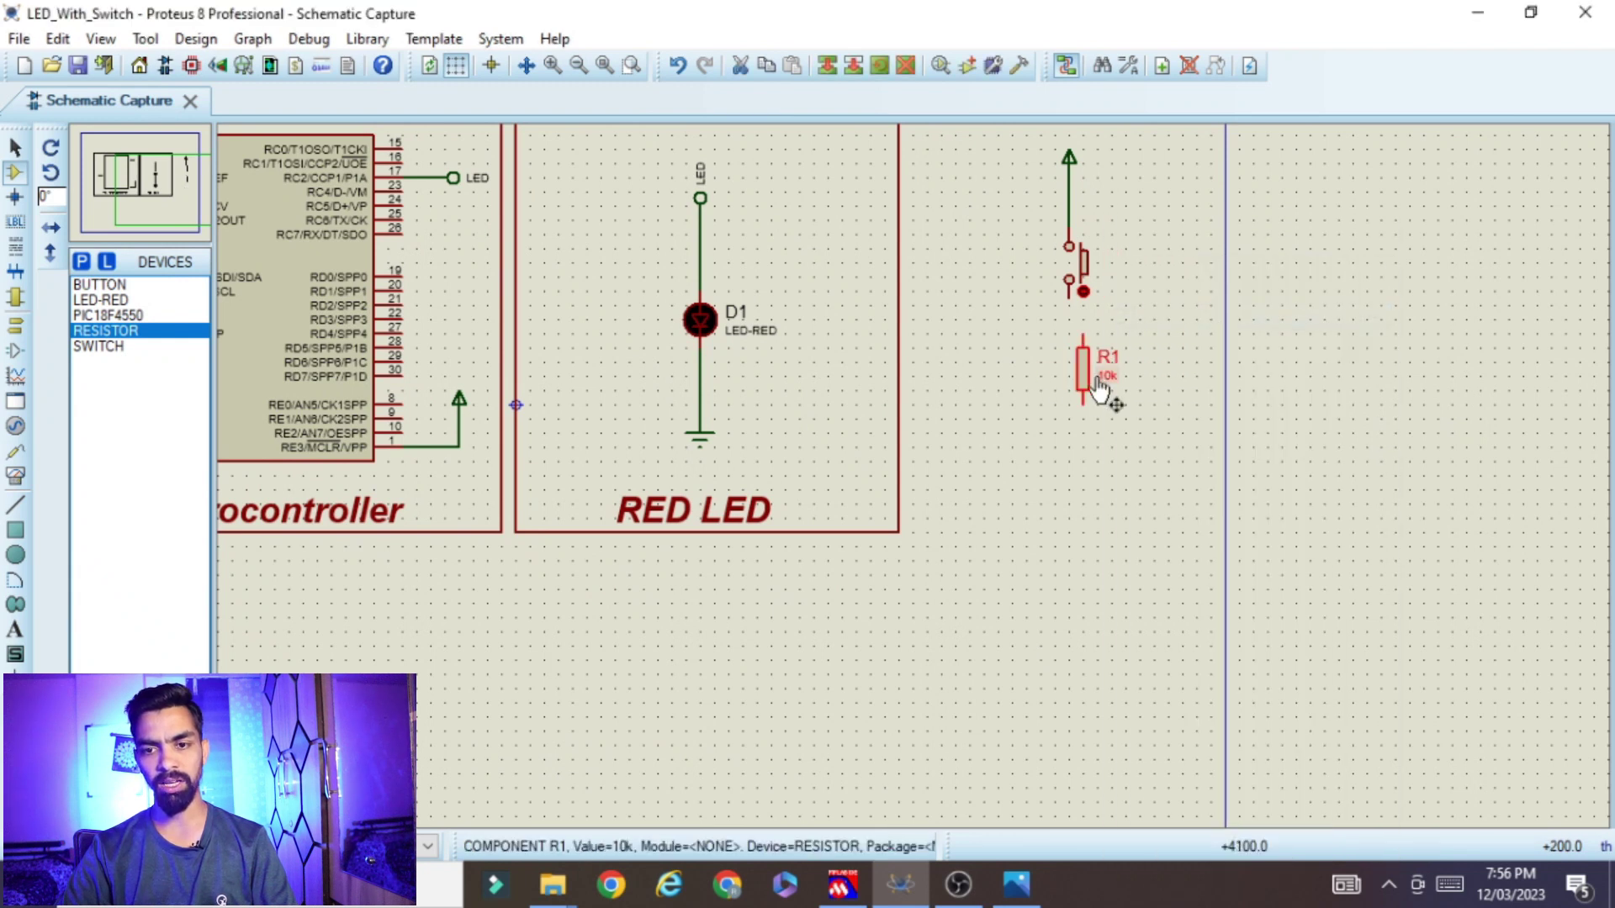
{"action": "left_click_drag", "start_coordinate": [1098, 387], "coordinate": [1083, 429]}
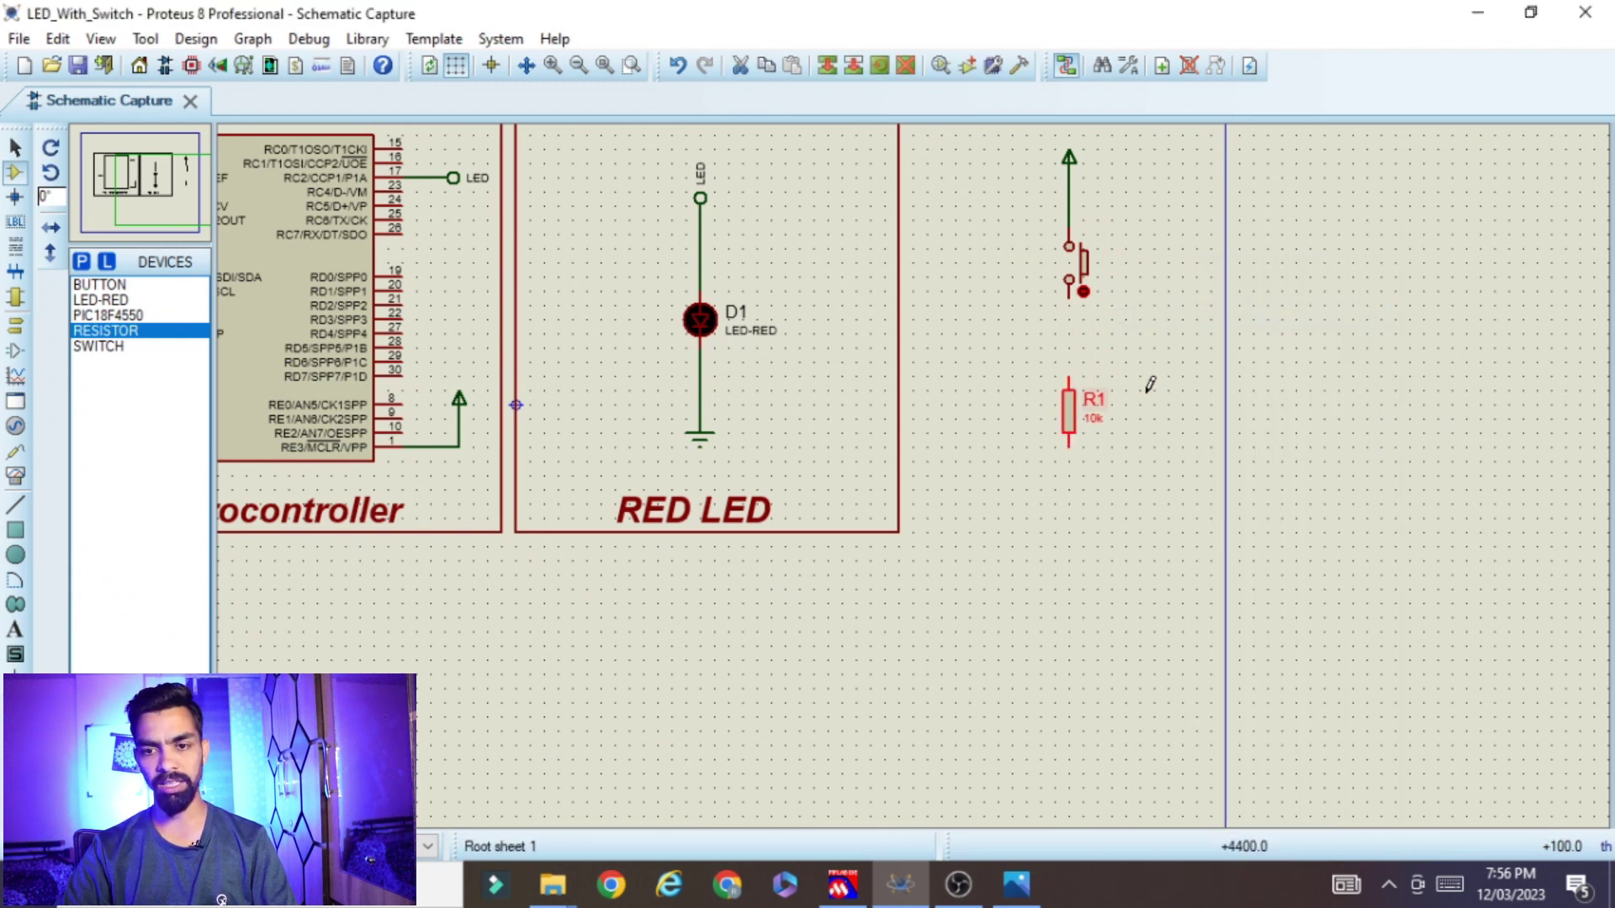
Change R1's resistance from 10k to 1k
{"action": "double_click", "coordinate": [1071, 412]}
{"action": "left_click", "coordinate": [685, 290]}
{"action": "key", "text": "BackSpace"}
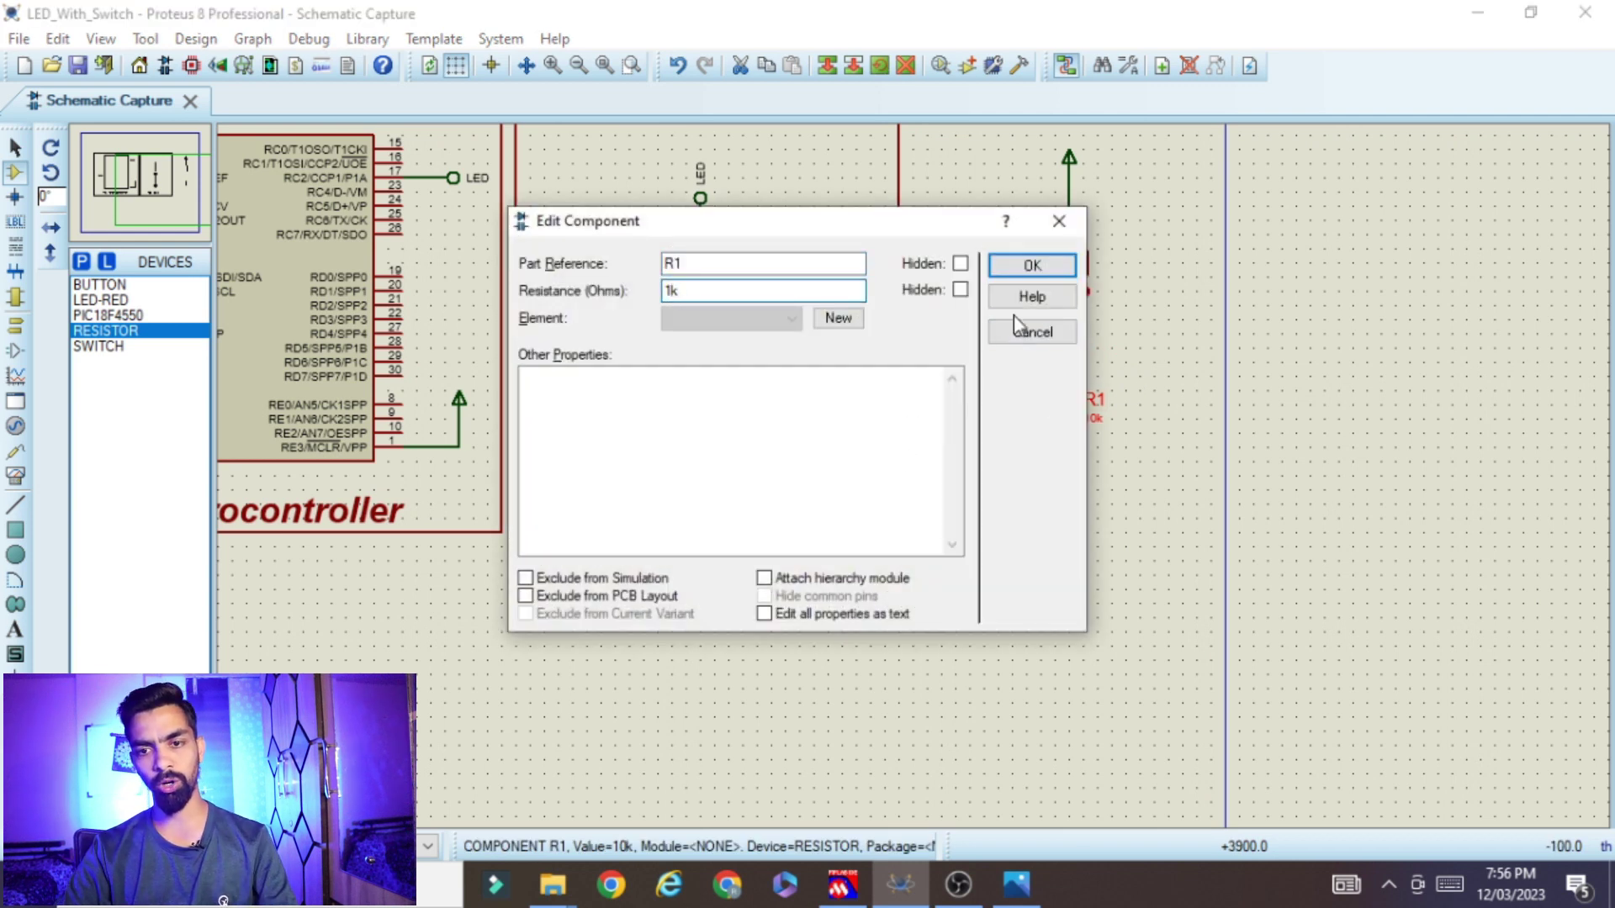
{"action": "left_click", "coordinate": [1032, 266]}
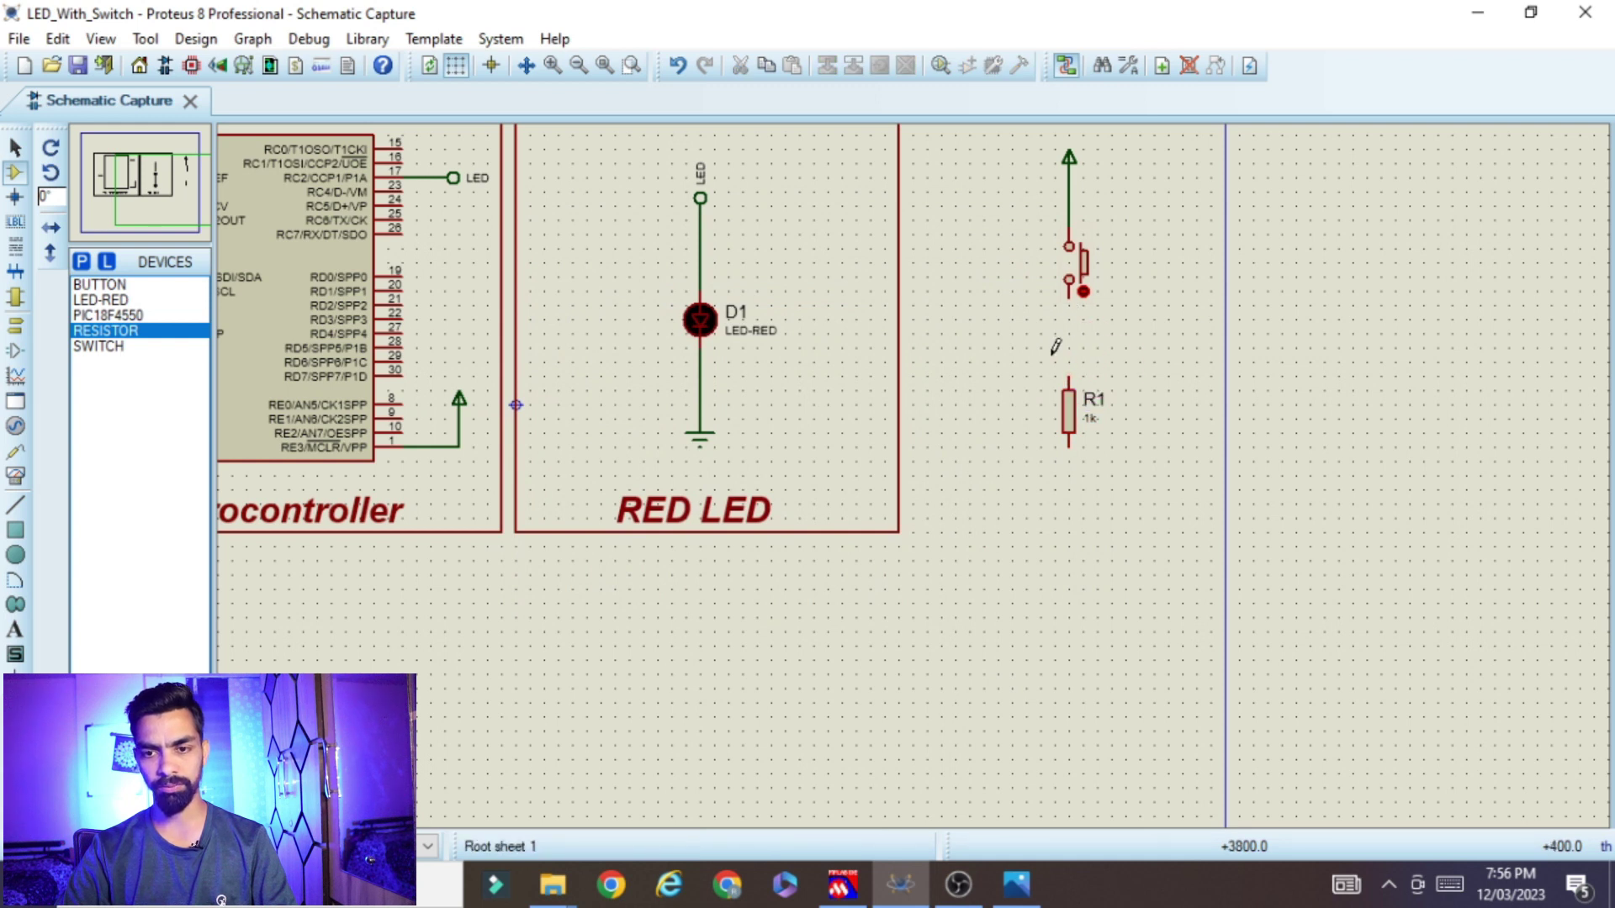
Wire R1's top pin to the switch's lower pin and its bottom pin to a new GROUND terminal
{"action": "left_click", "coordinate": [1069, 376]}
{"action": "left_click", "coordinate": [1082, 294]}
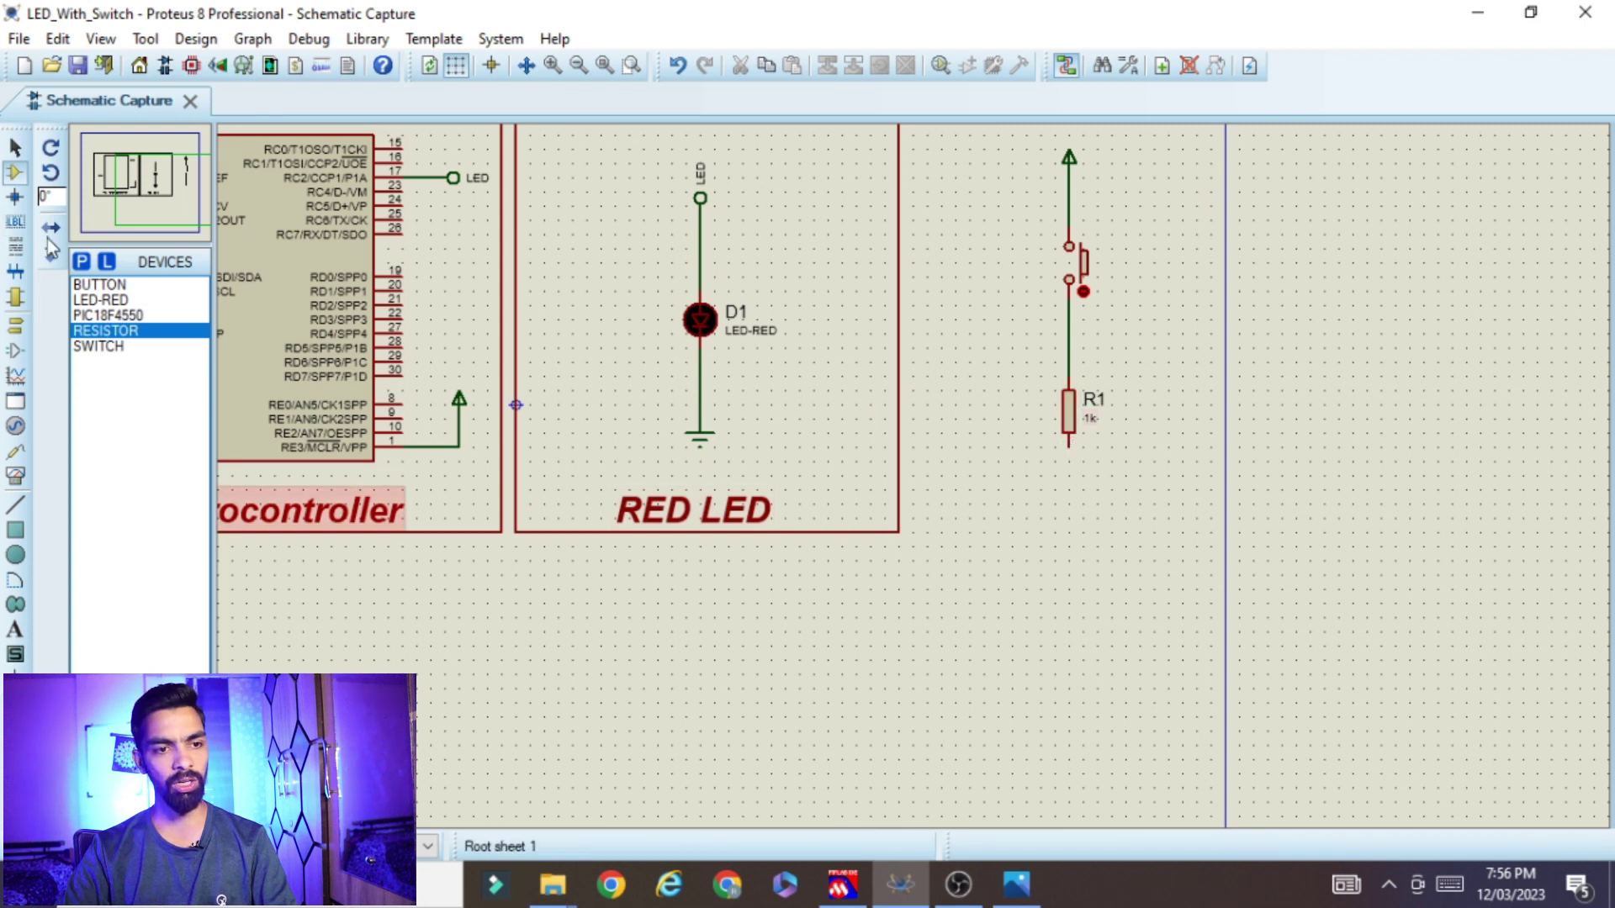
{"action": "left_click", "coordinate": [15, 325]}
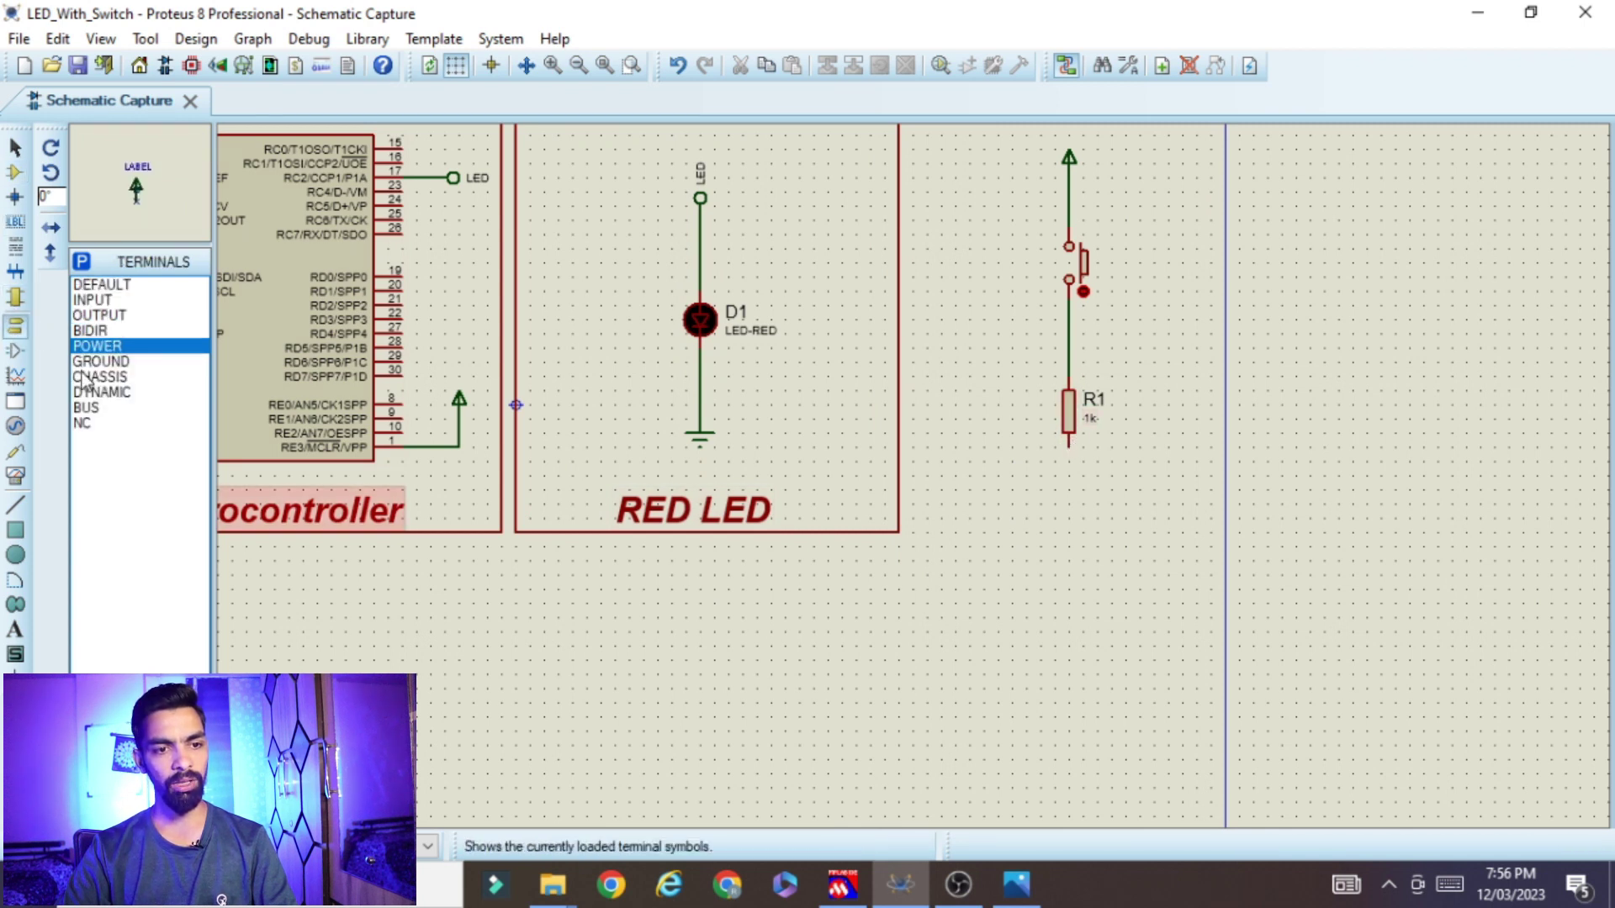
{"action": "left_click", "coordinate": [113, 363]}
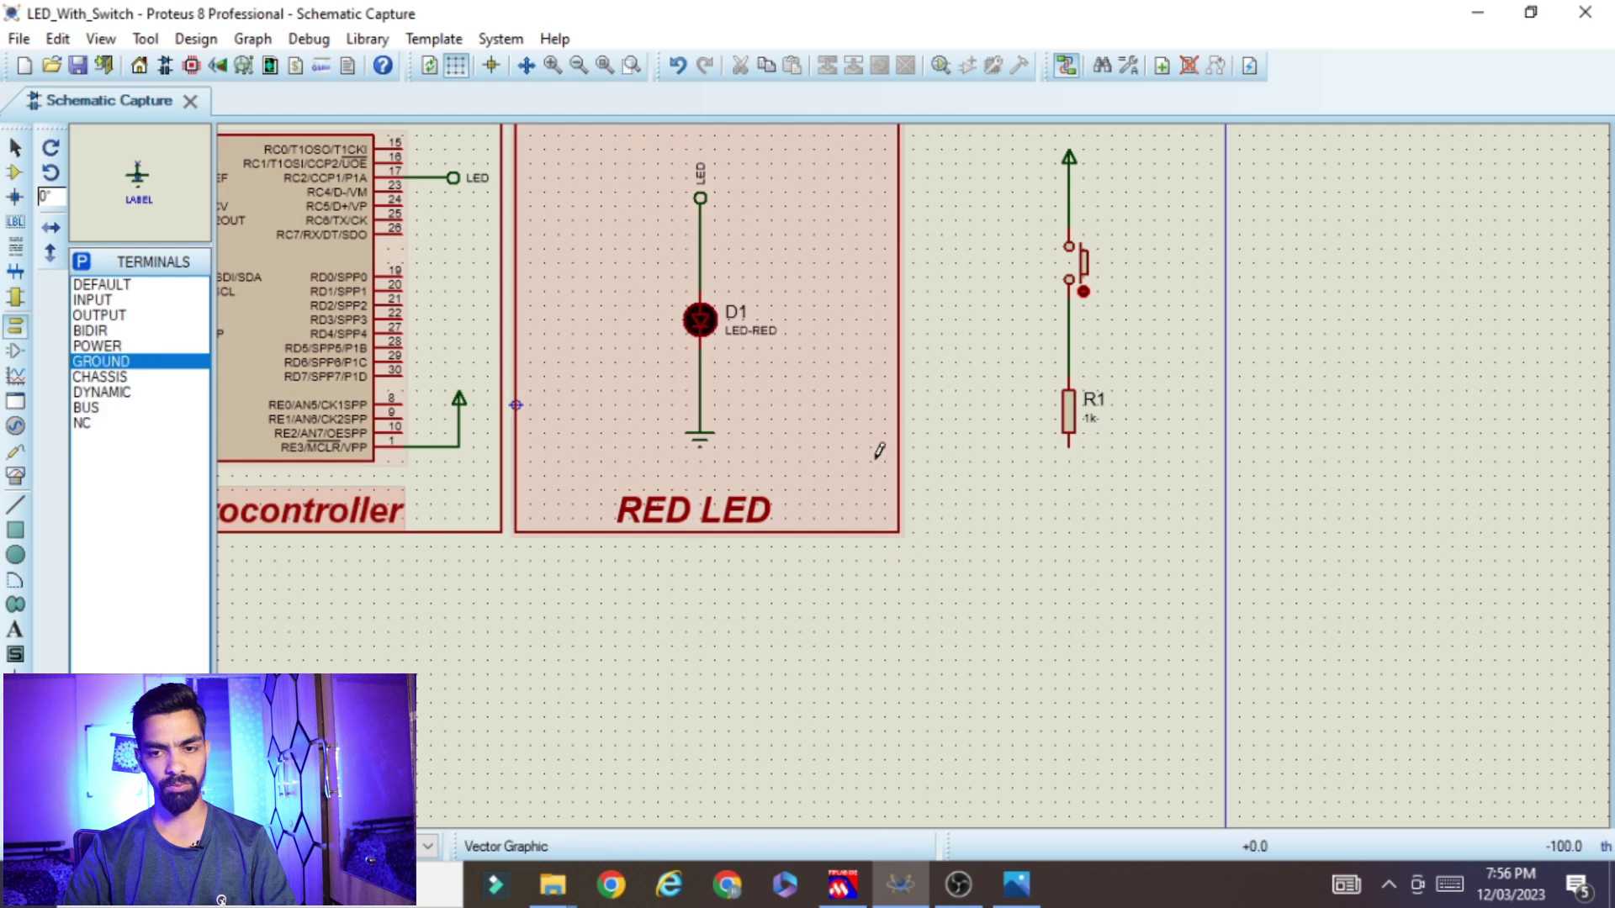
{"action": "left_click", "coordinate": [1069, 495]}
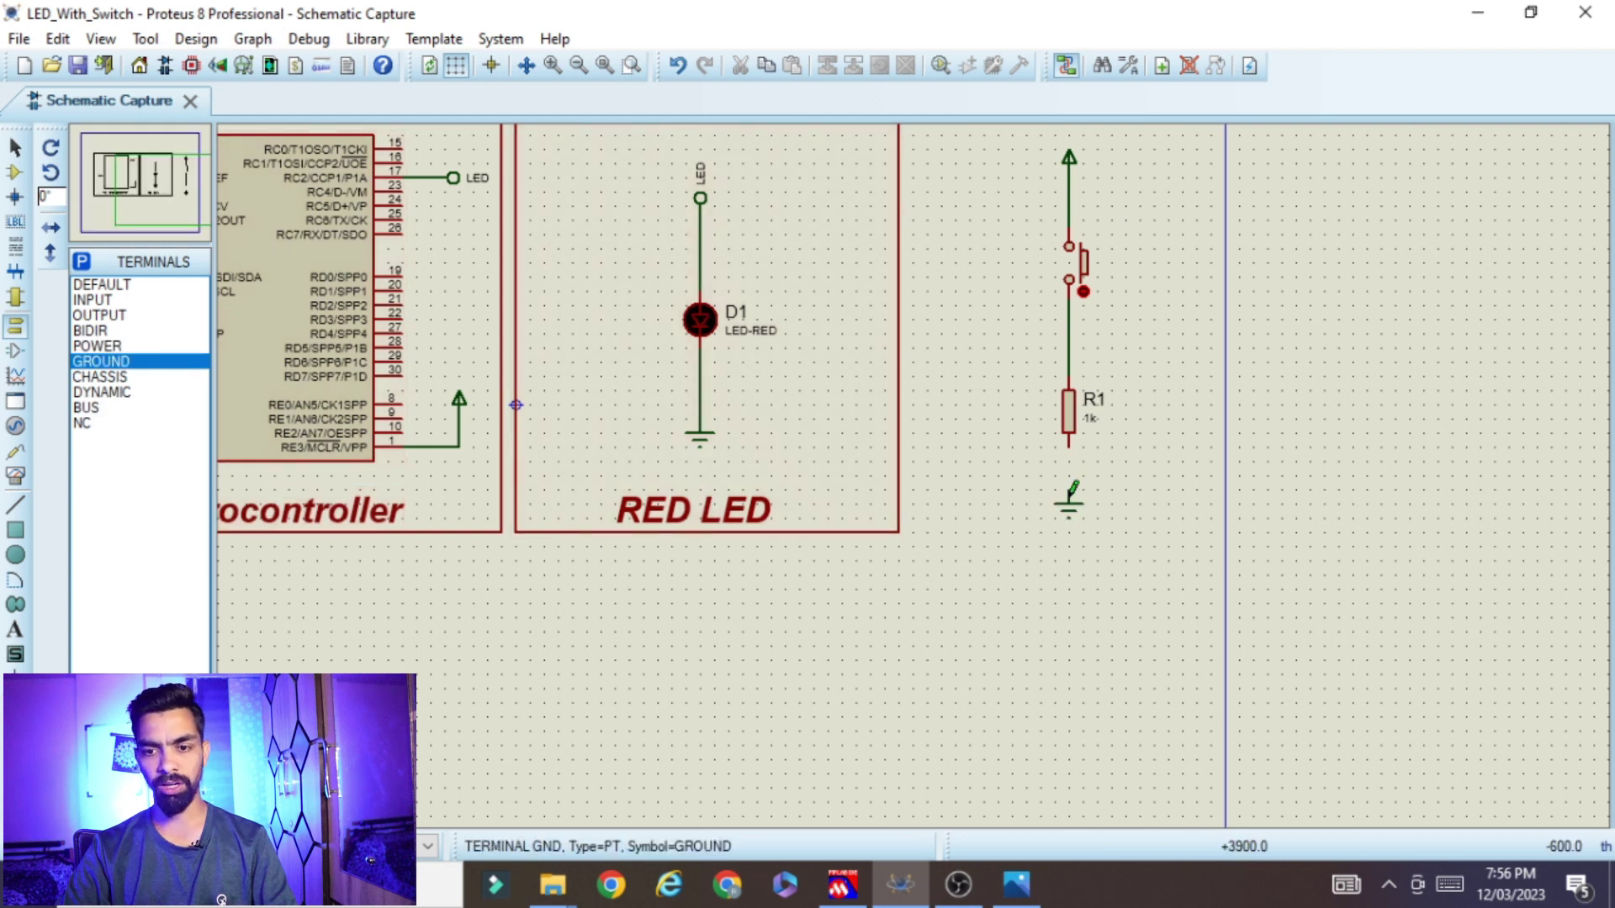
{"action": "left_click", "coordinate": [1071, 484]}
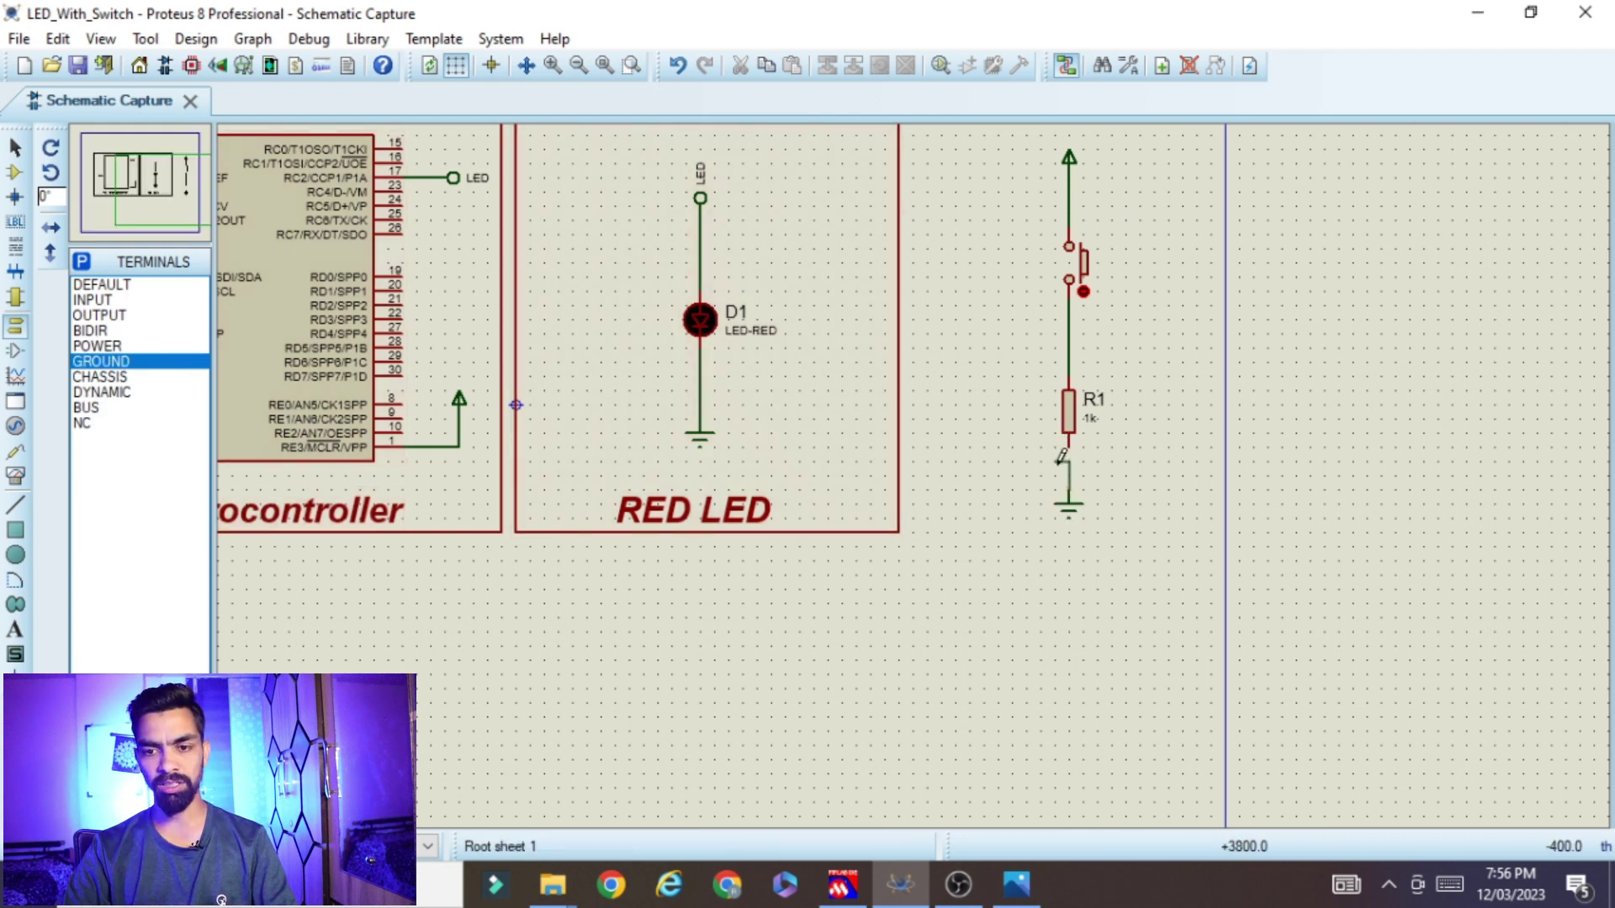
{"action": "scroll", "coordinate": [1078, 440], "scroll_direction": "up", "scroll_amount": 1}
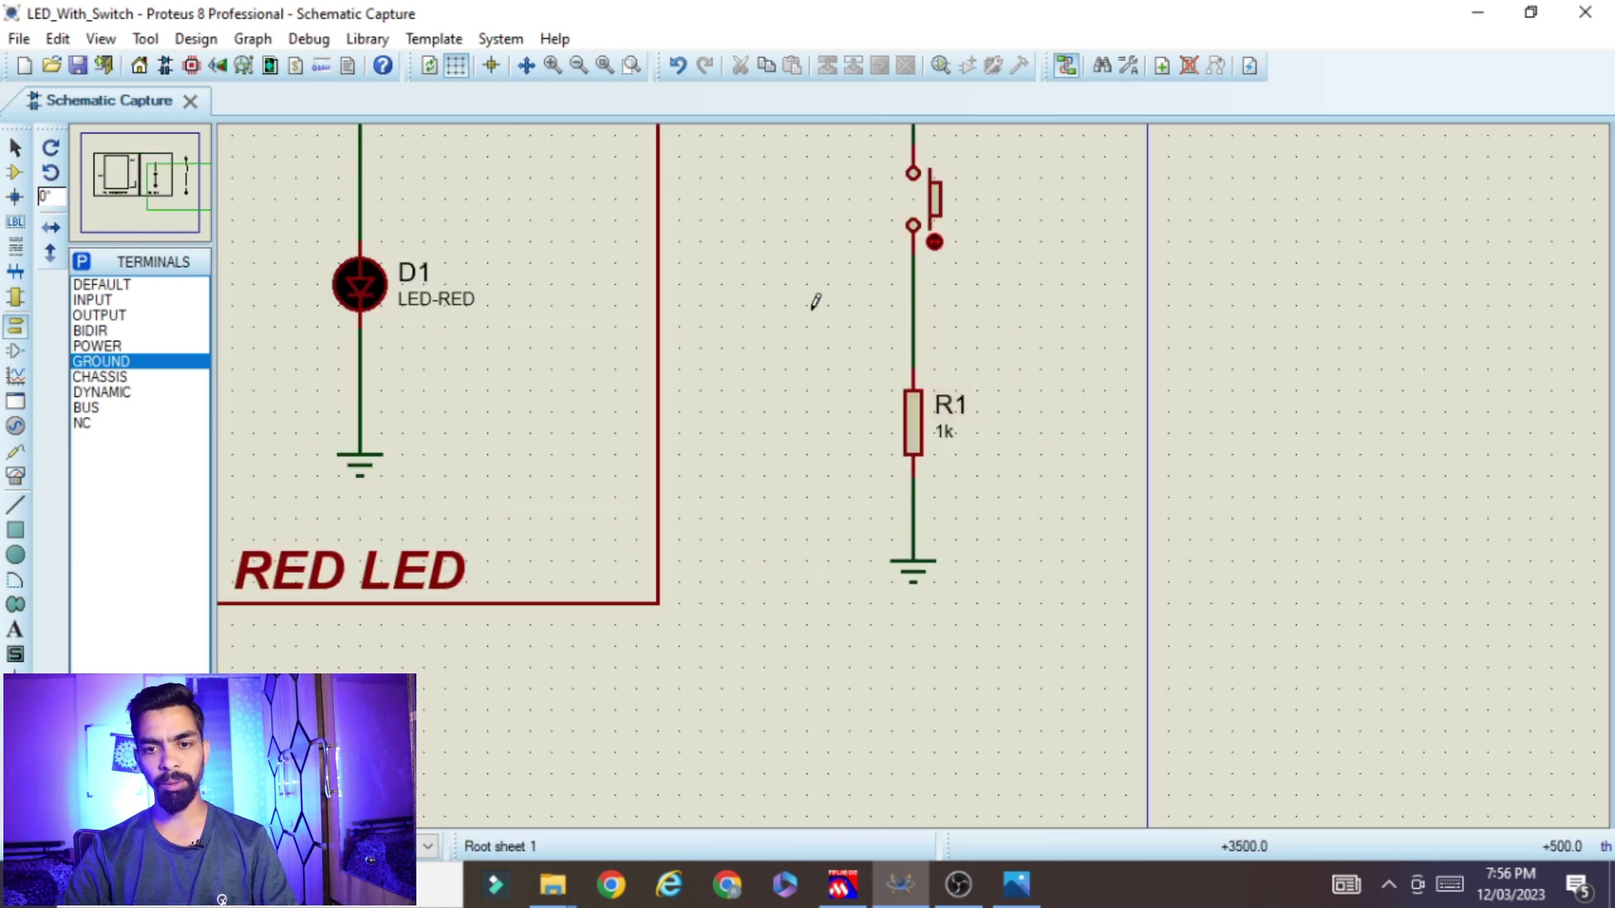
{"action": "scroll", "coordinate": [883, 350], "scroll_direction": "down", "scroll_amount": 1}
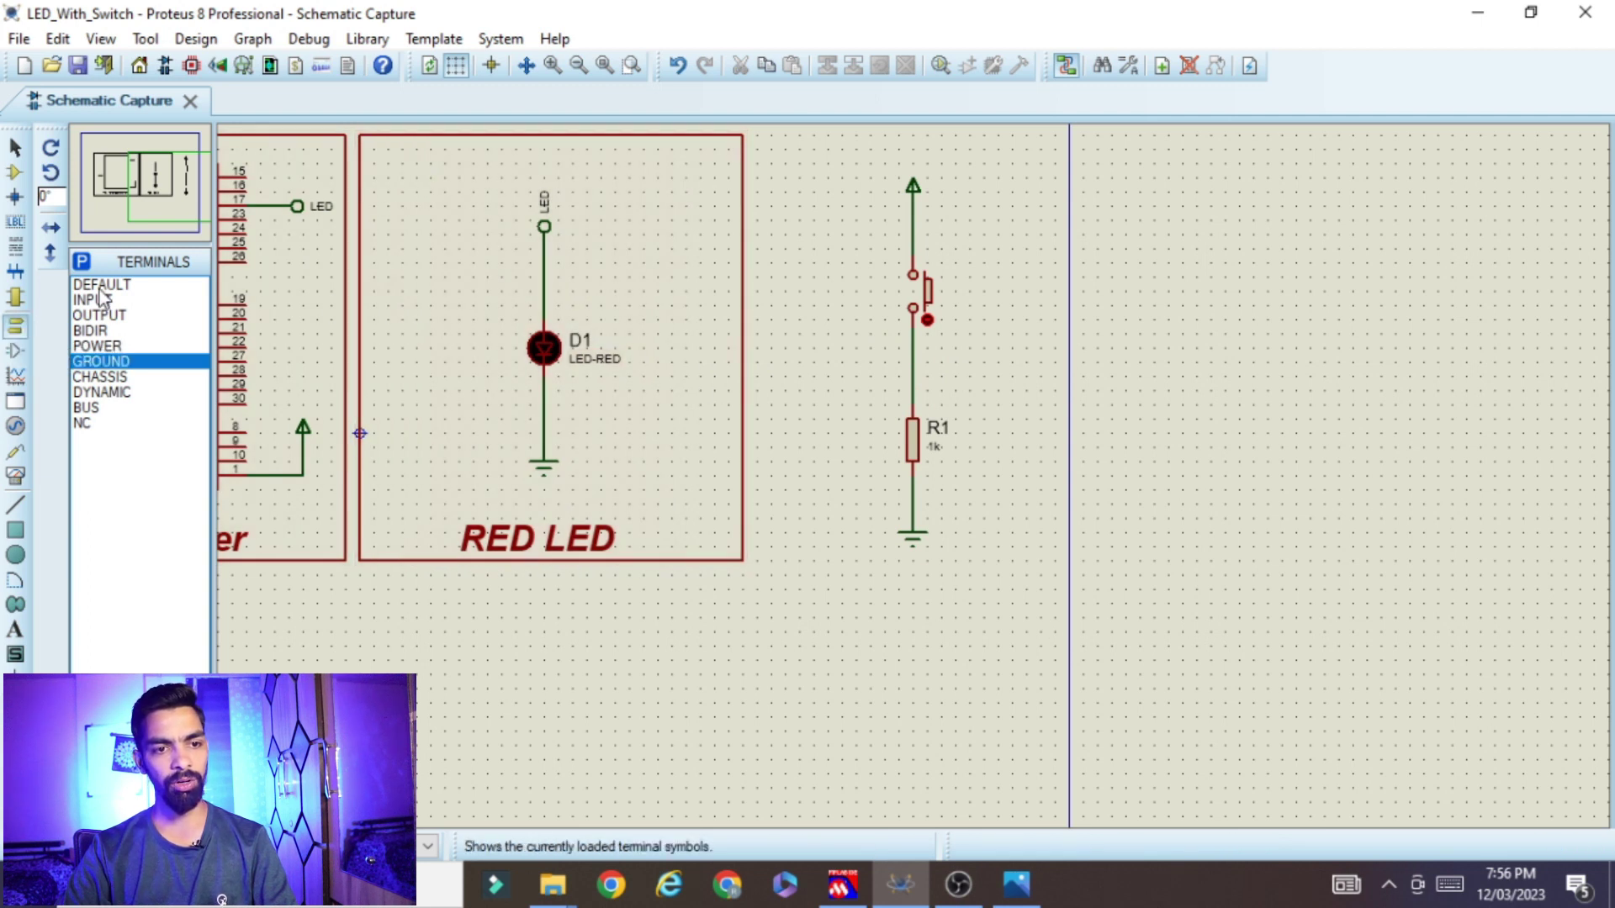
Place a DEFAULT terminal left of the switch and wire it to the switch–R1 junction
{"action": "left_click", "coordinate": [126, 286]}
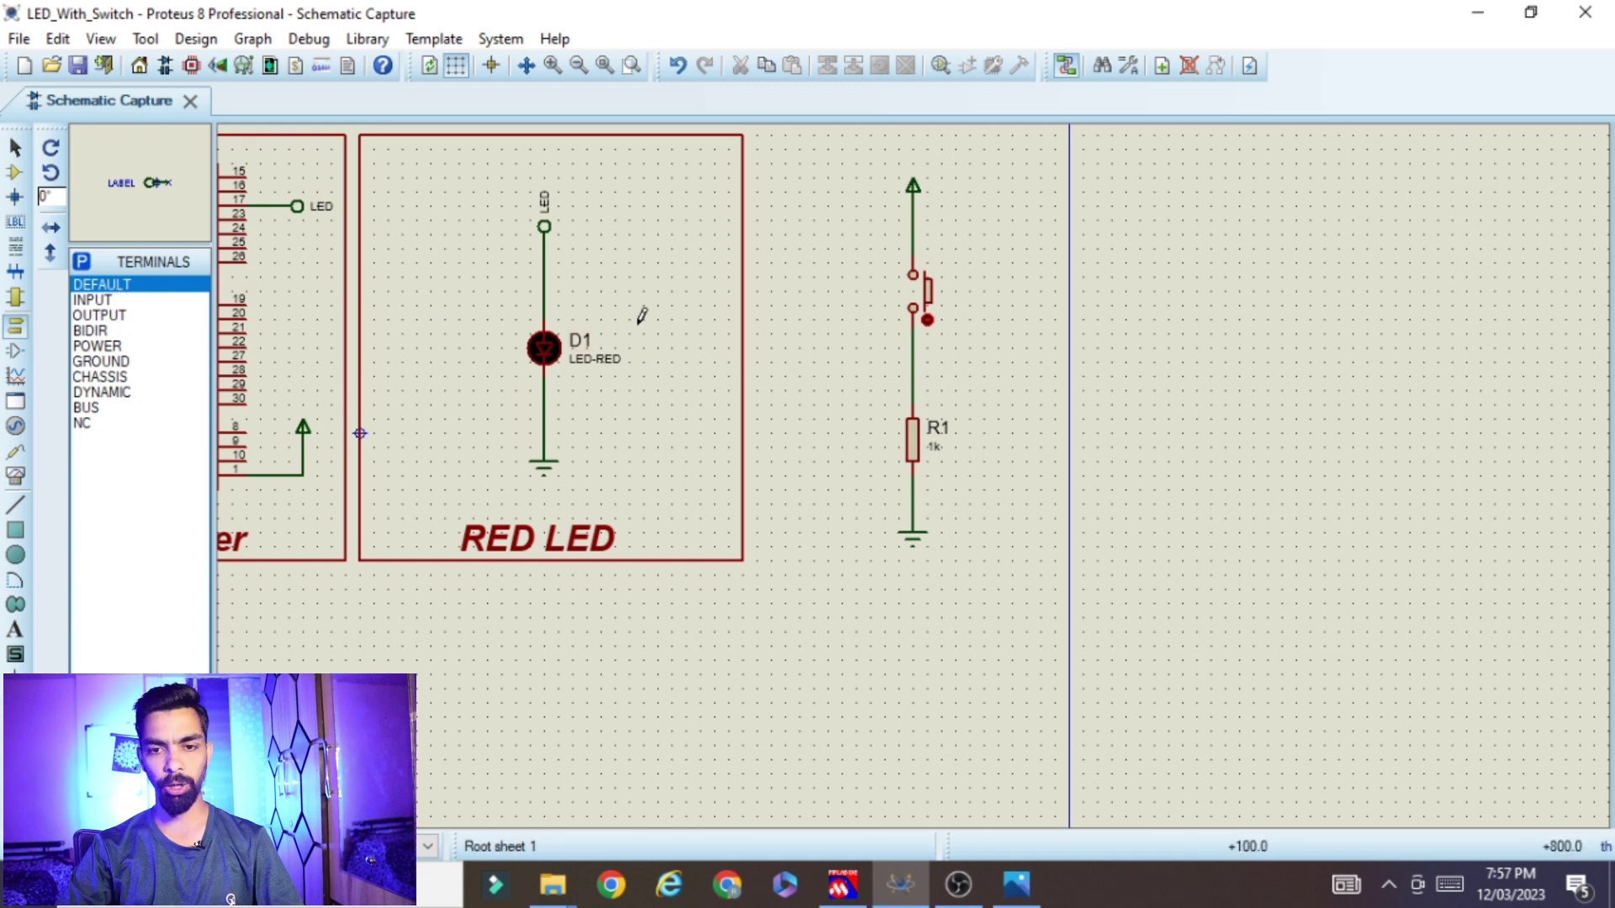
{"action": "left_click", "coordinate": [832, 363]}
{"action": "left_click", "coordinate": [846, 377]}
{"action": "scroll", "coordinate": [916, 464], "scroll_direction": "up", "scroll_amount": 1}
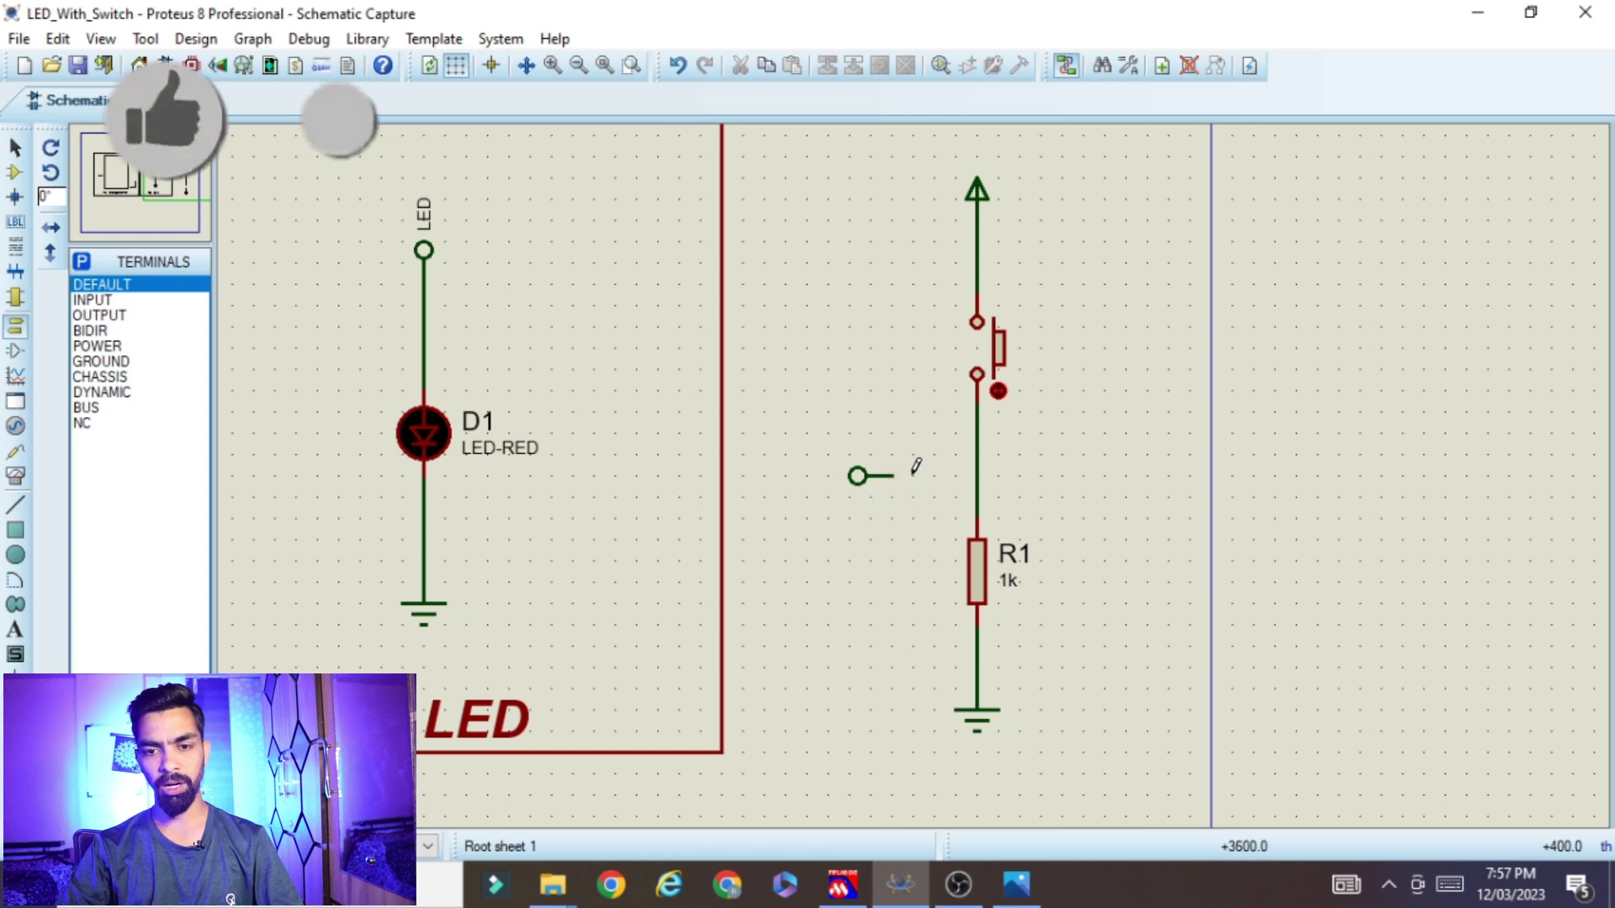
{"action": "left_click", "coordinate": [893, 477]}
{"action": "left_click", "coordinate": [977, 476]}
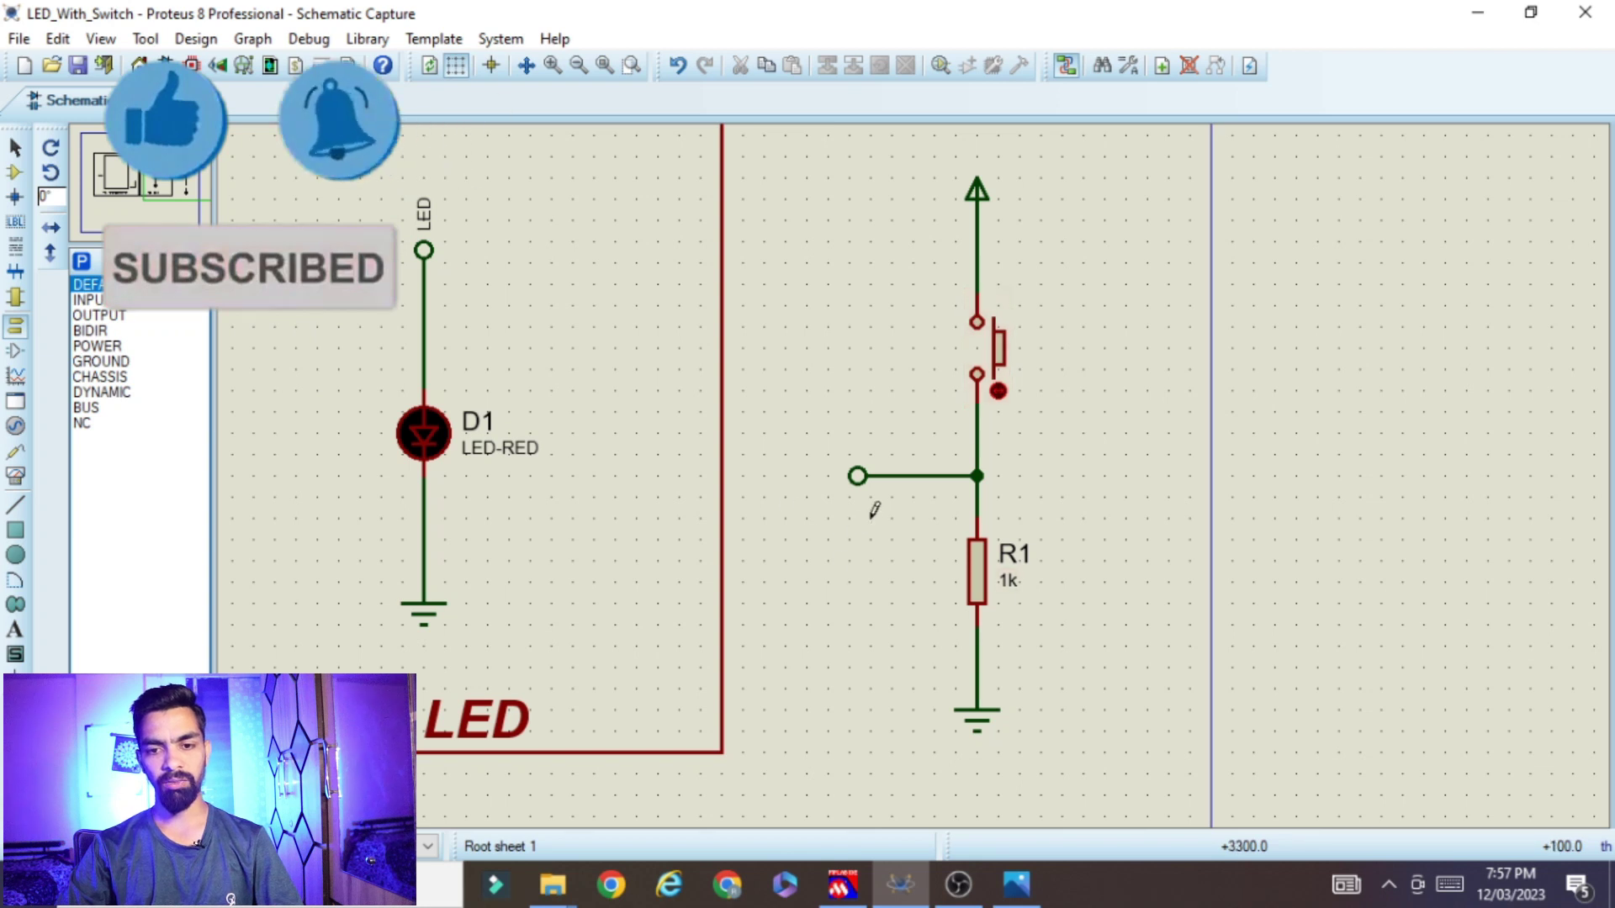
{"action": "scroll", "coordinate": [879, 504], "scroll_direction": "down", "scroll_amount": 1}
{"action": "scroll", "coordinate": [873, 471], "scroll_direction": "down", "scroll_amount": 3}
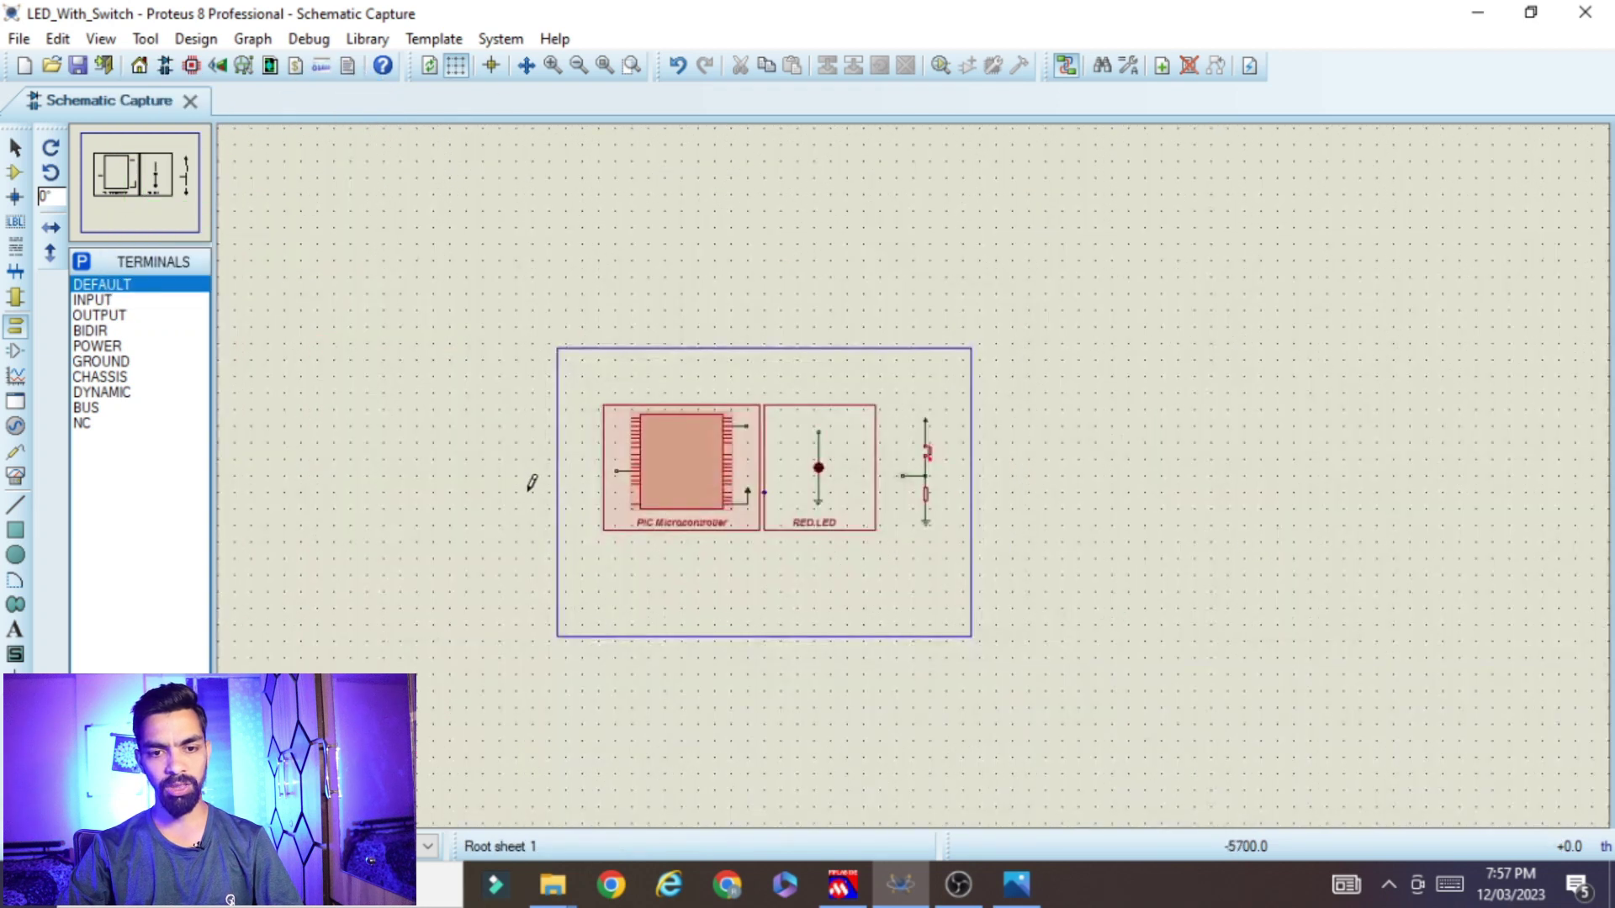
Delete the old button terminal from the PIC's pin 37
{"action": "scroll", "coordinate": [757, 496], "scroll_direction": "up", "scroll_amount": 6}
{"action": "scroll", "coordinate": [757, 496], "scroll_direction": "down", "scroll_amount": 2}
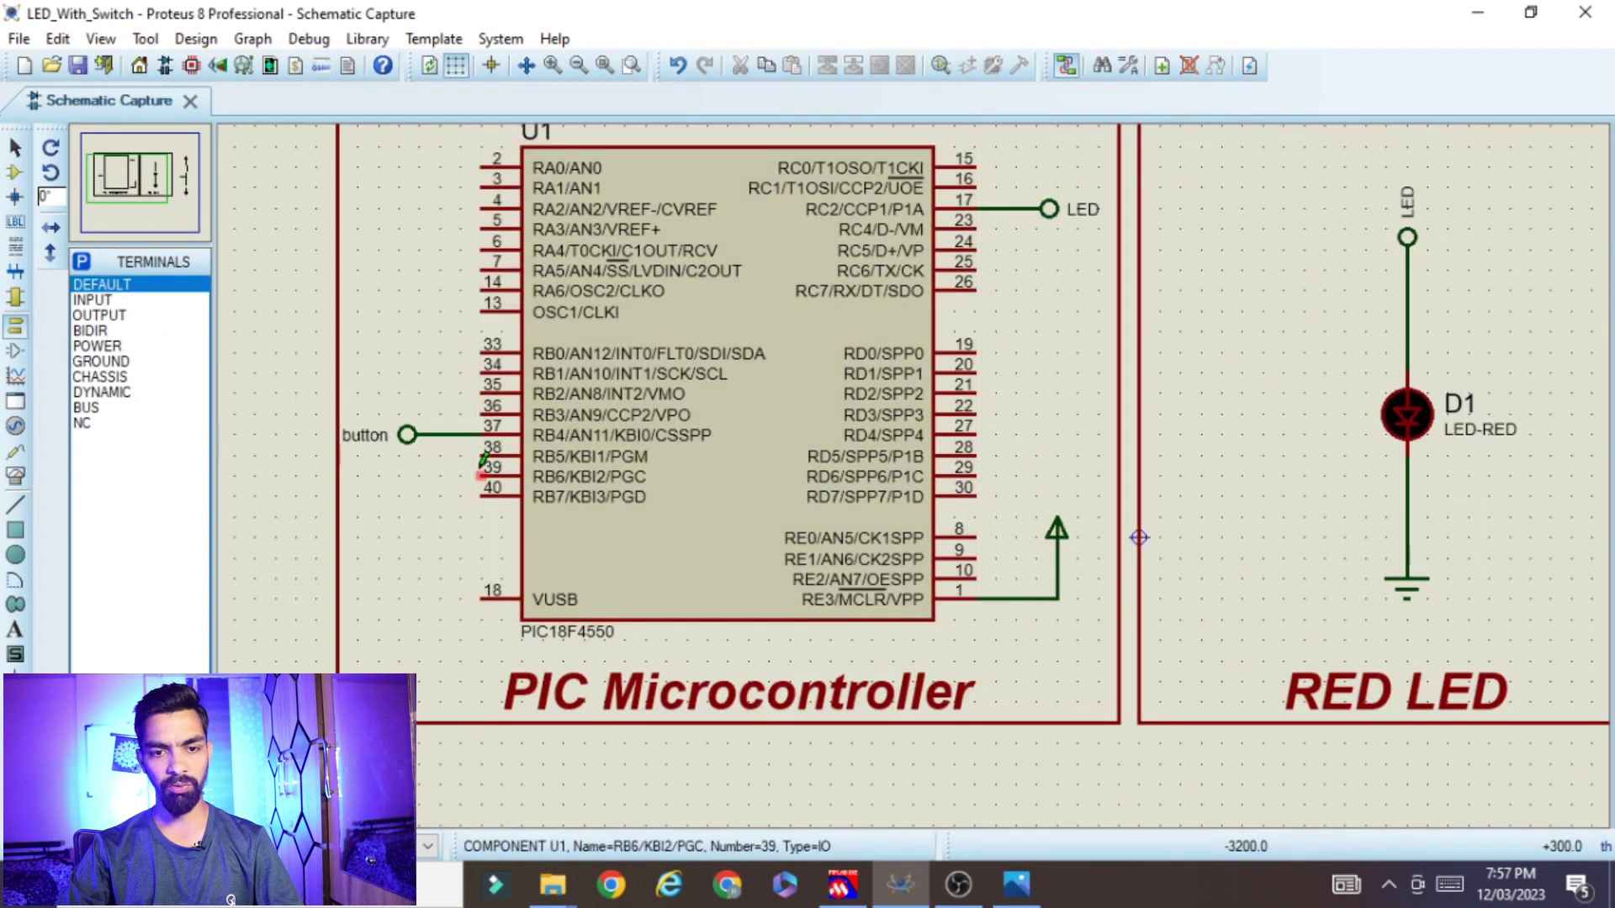
{"action": "scroll", "coordinate": [1159, 480], "scroll_direction": "up", "scroll_amount": 2}
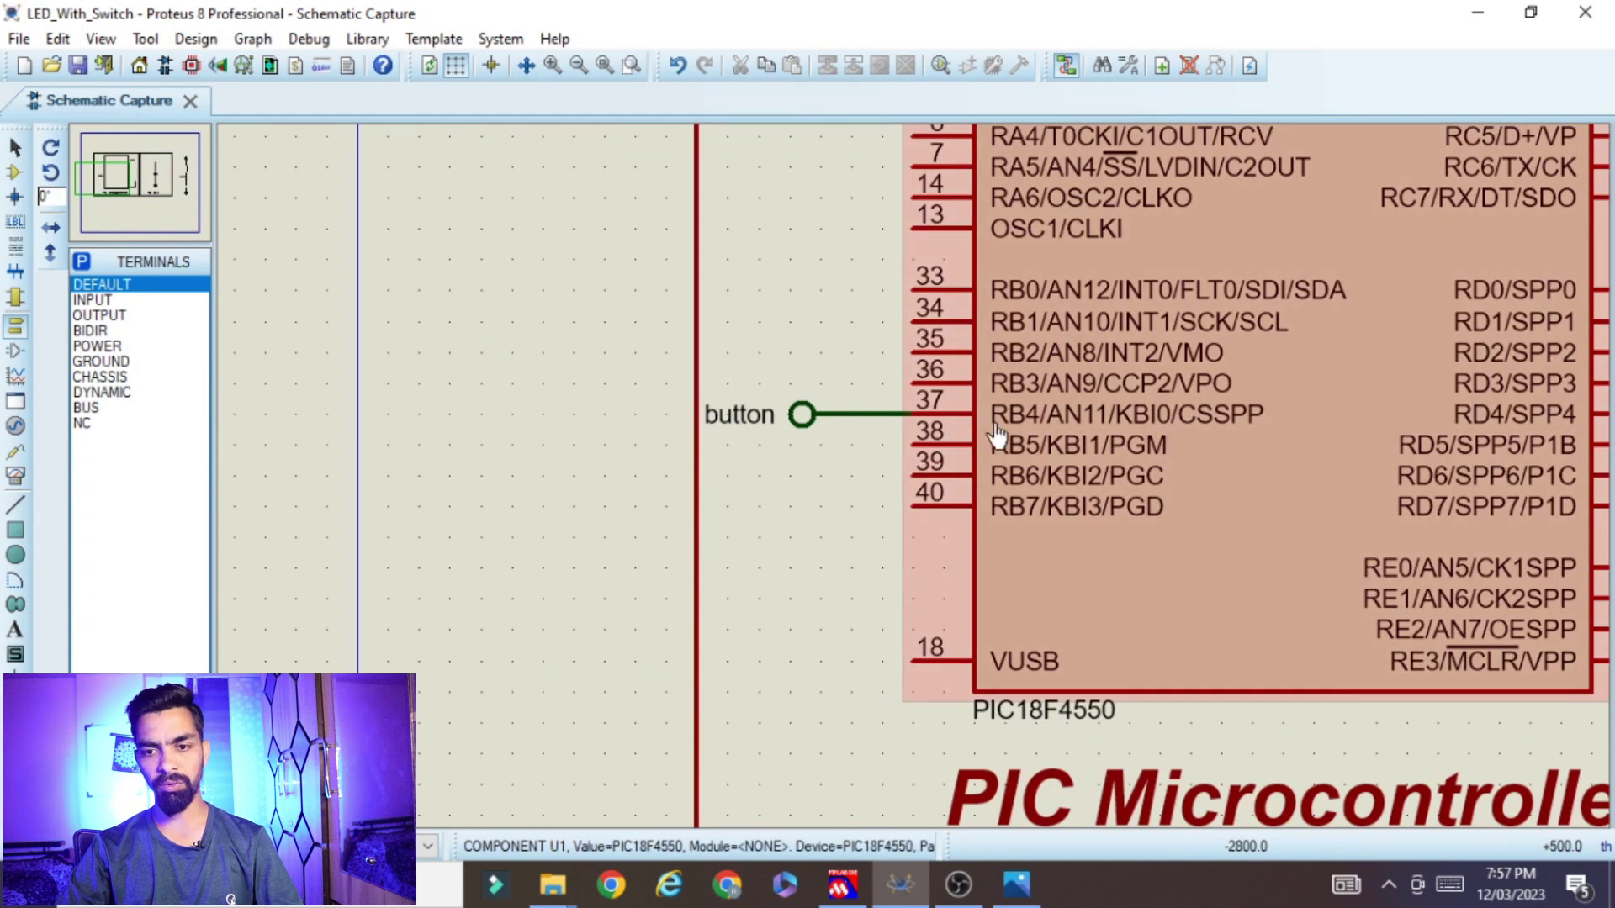
{"action": "scroll", "coordinate": [1073, 461], "scroll_direction": "down", "scroll_amount": 1}
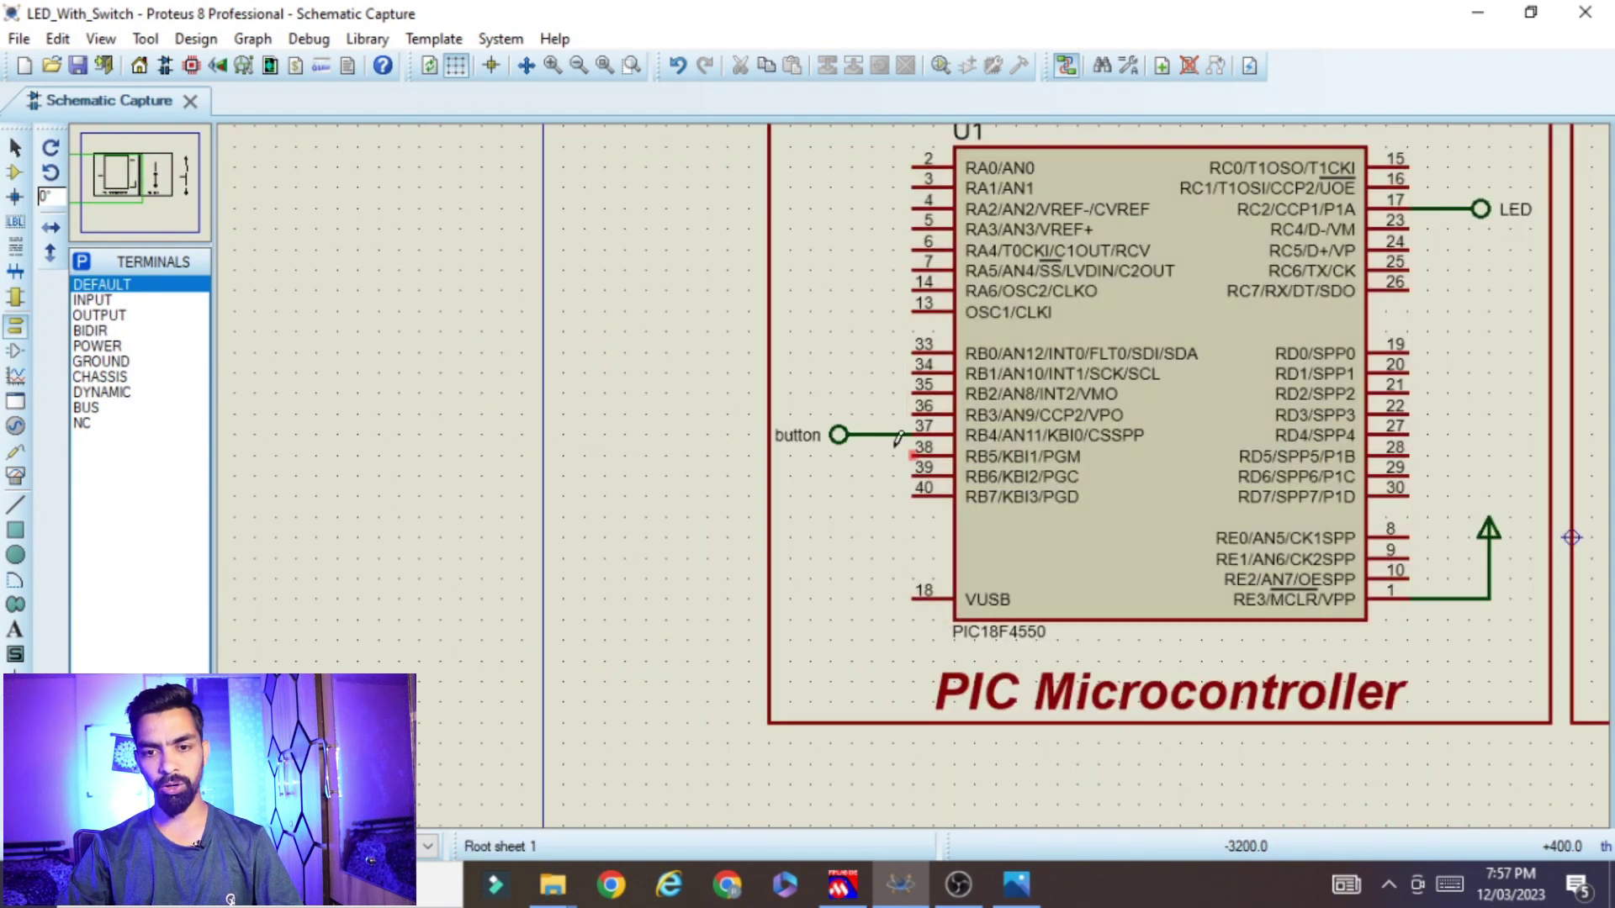
{"action": "right_click", "coordinate": [841, 435]}
{"action": "left_click", "coordinate": [940, 487]}
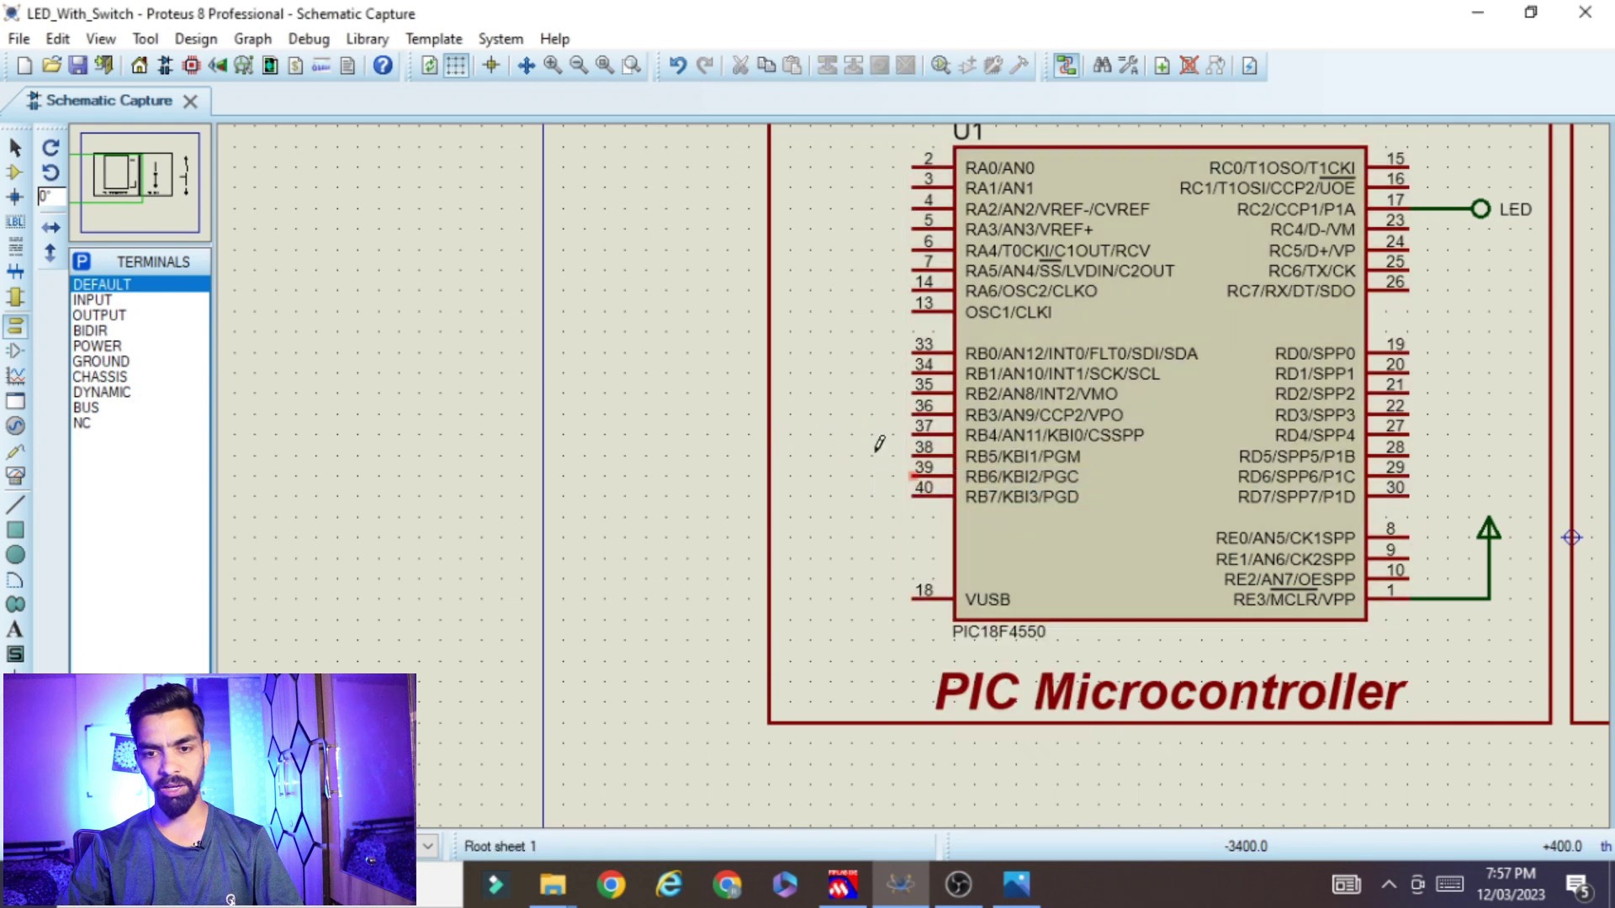
Wire a new DEFAULT terminal to pin 37 RB4 and label it 'Button'
{"action": "scroll", "coordinate": [941, 433], "scroll_direction": "up", "scroll_amount": 1}
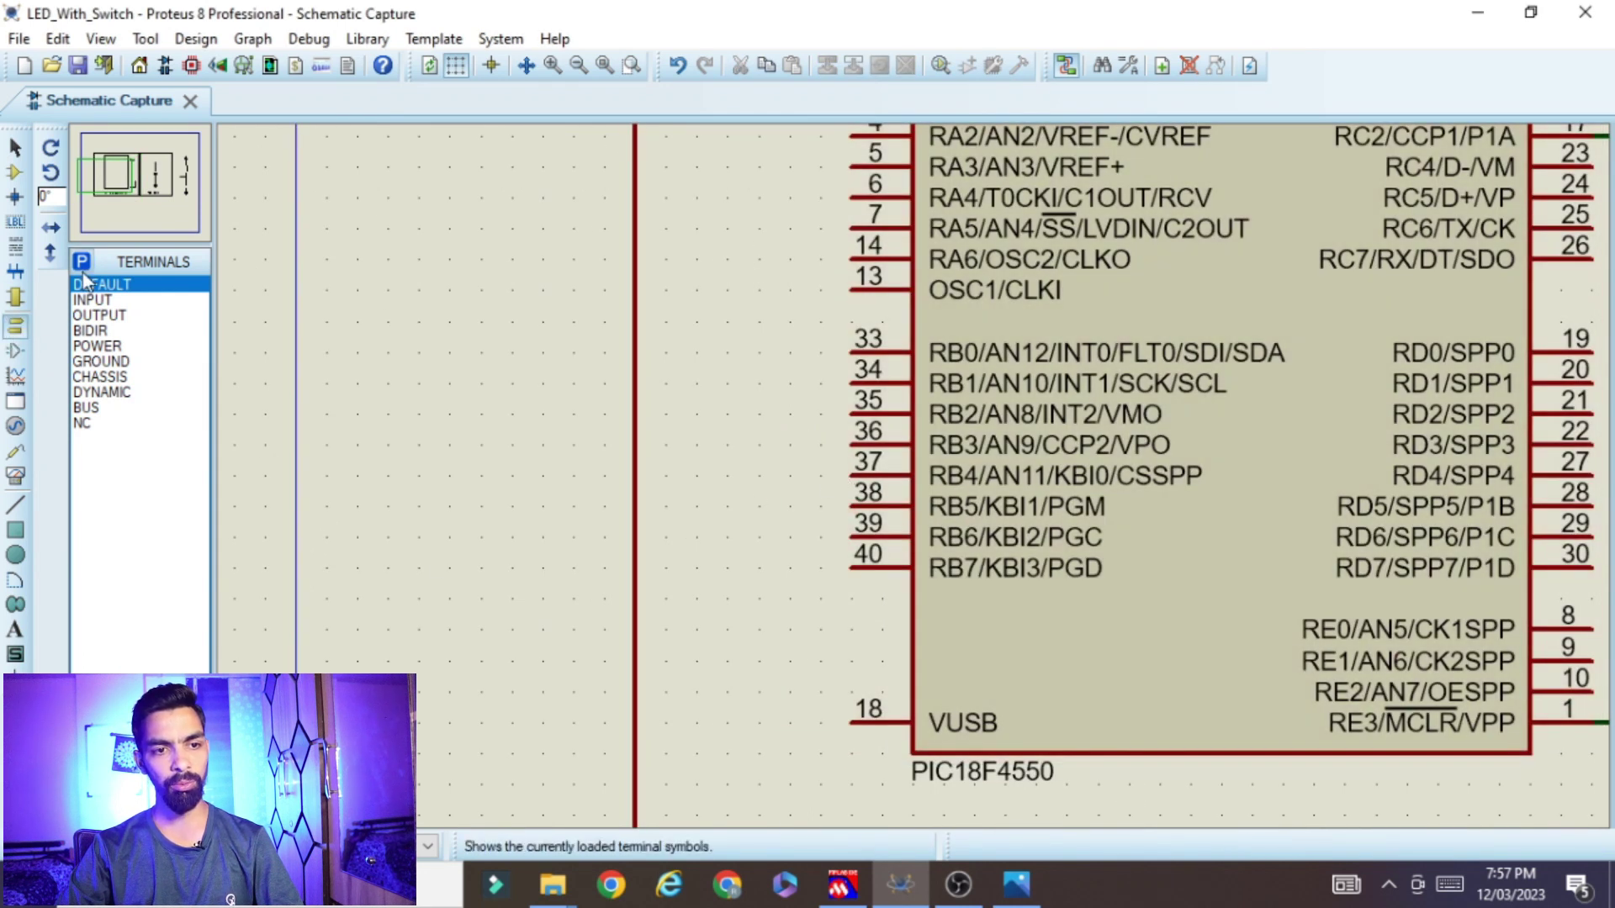
{"action": "left_click", "coordinate": [105, 285]}
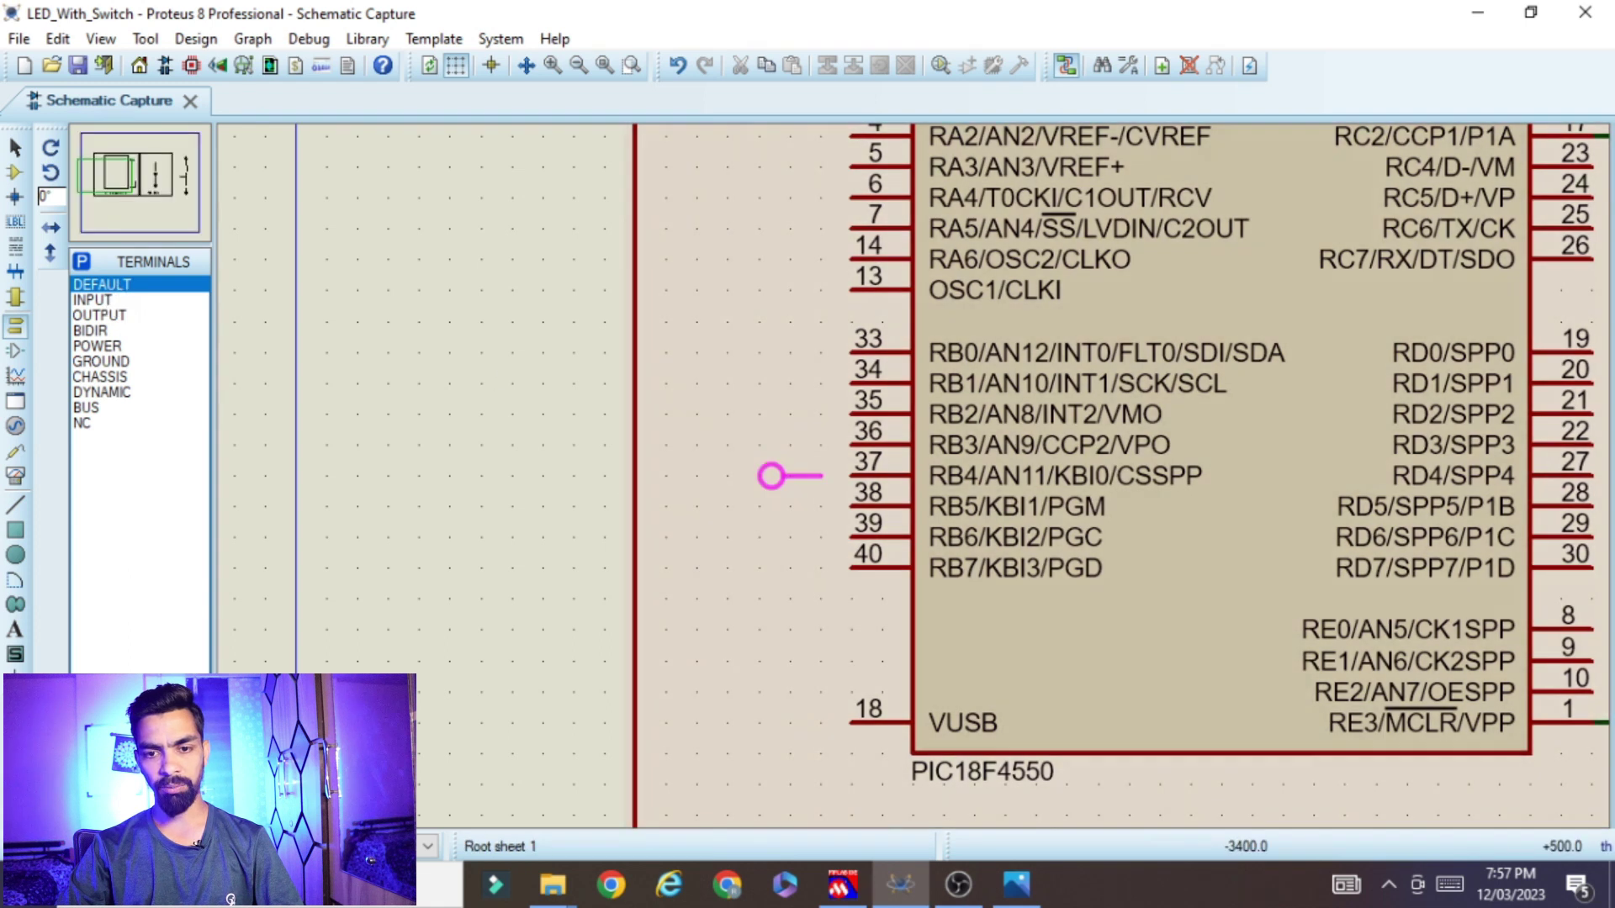
{"action": "left_click", "coordinate": [761, 476]}
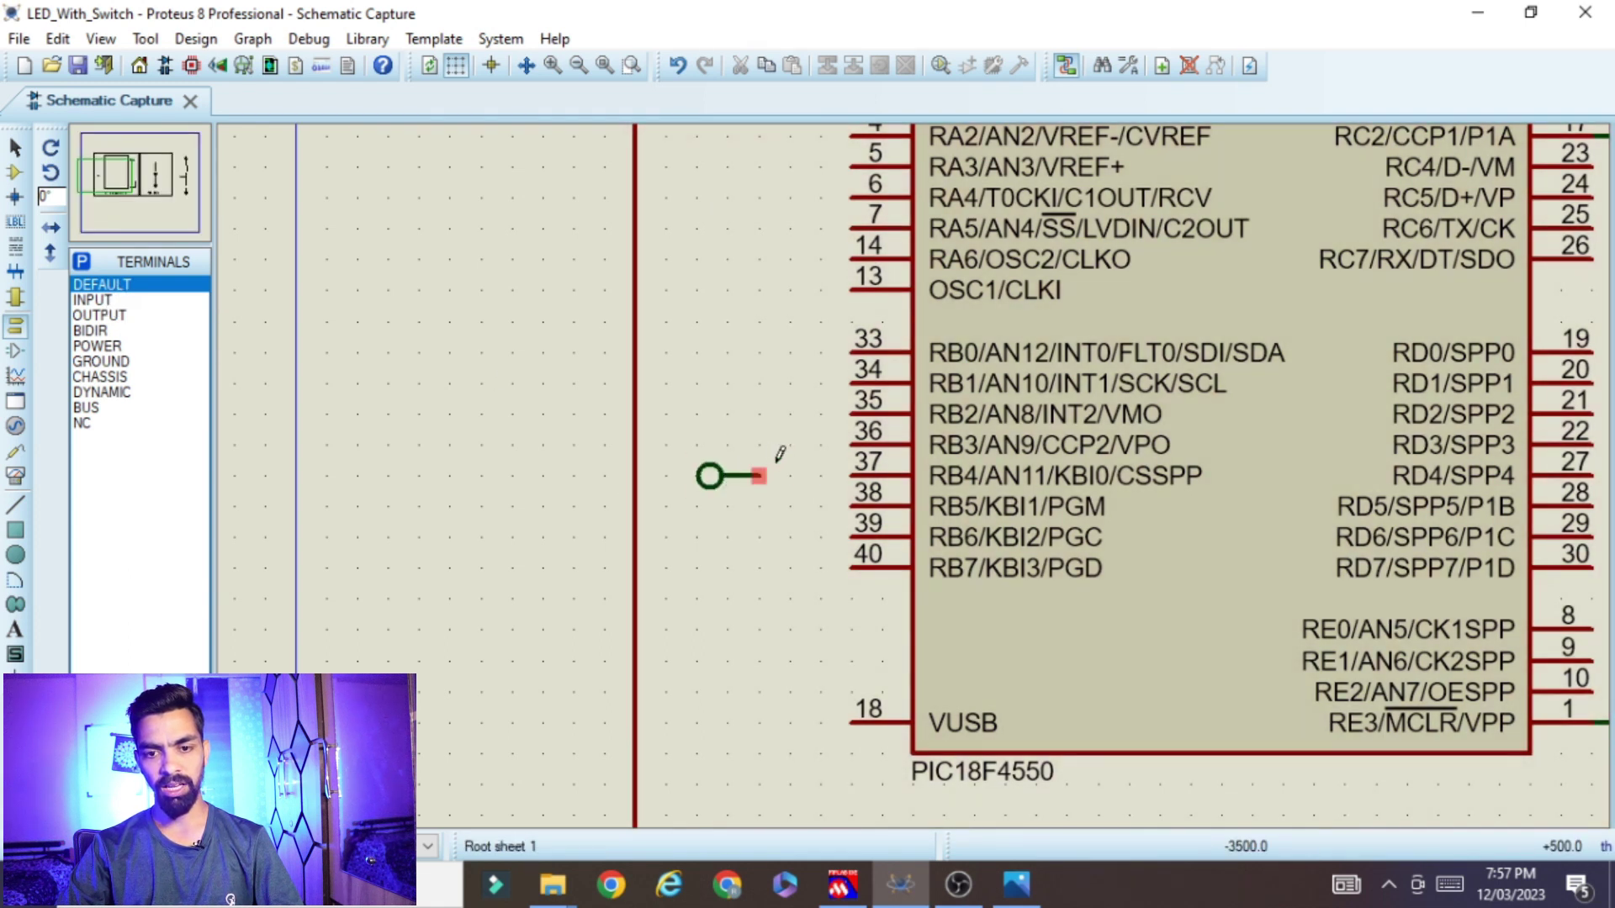
{"action": "left_click", "coordinate": [845, 476]}
{"action": "left_click", "coordinate": [759, 476]}
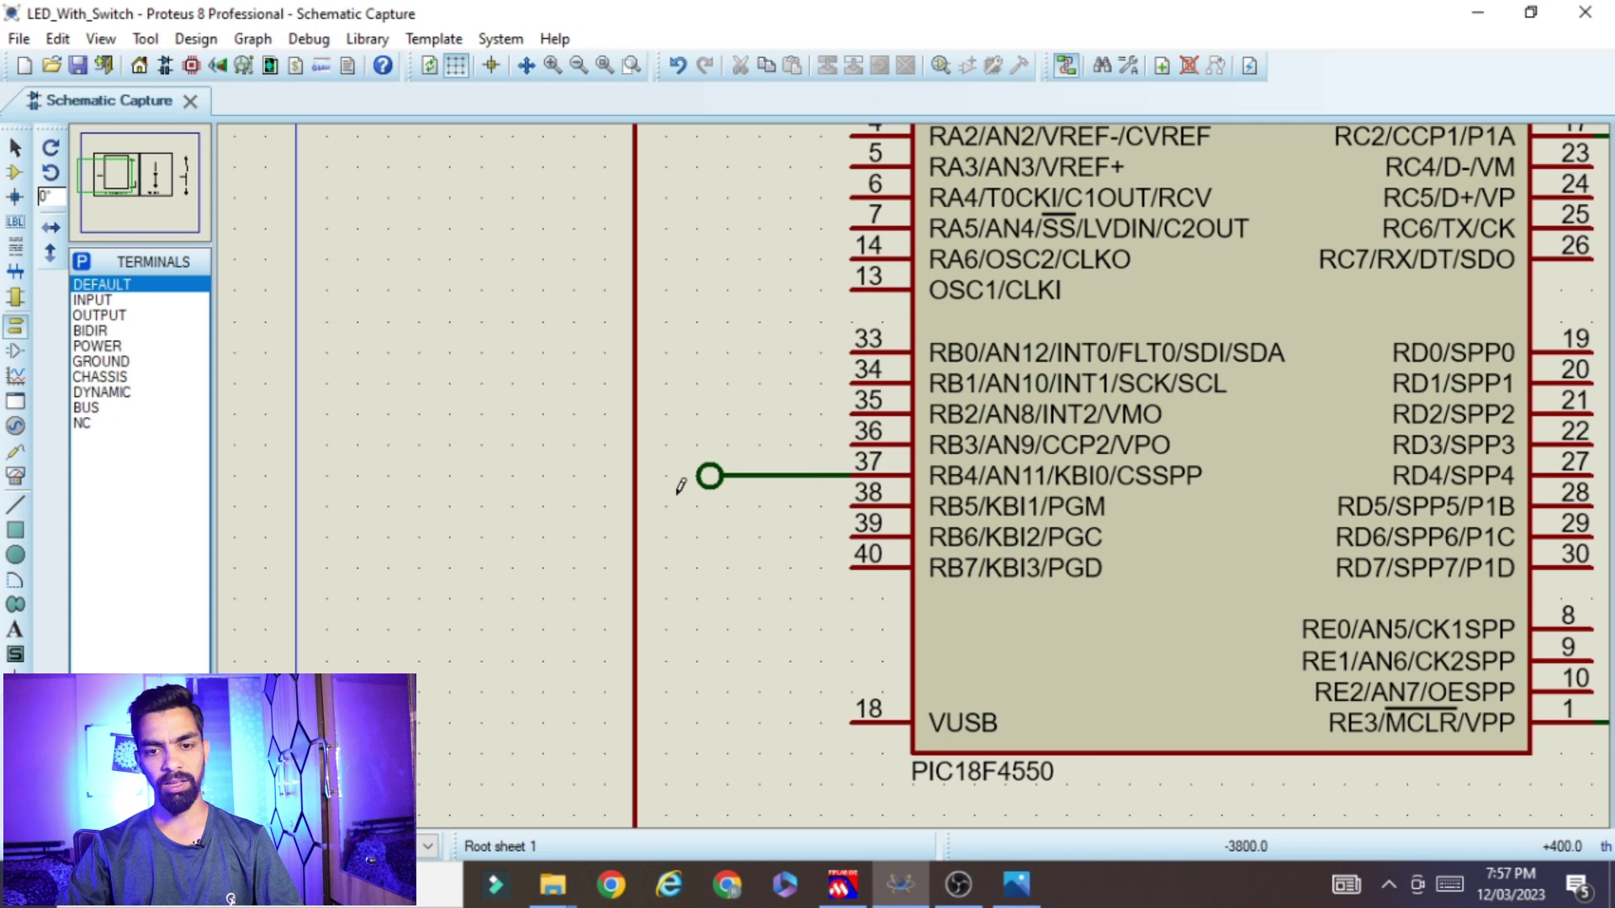
{"action": "double_click", "coordinate": [711, 480]}
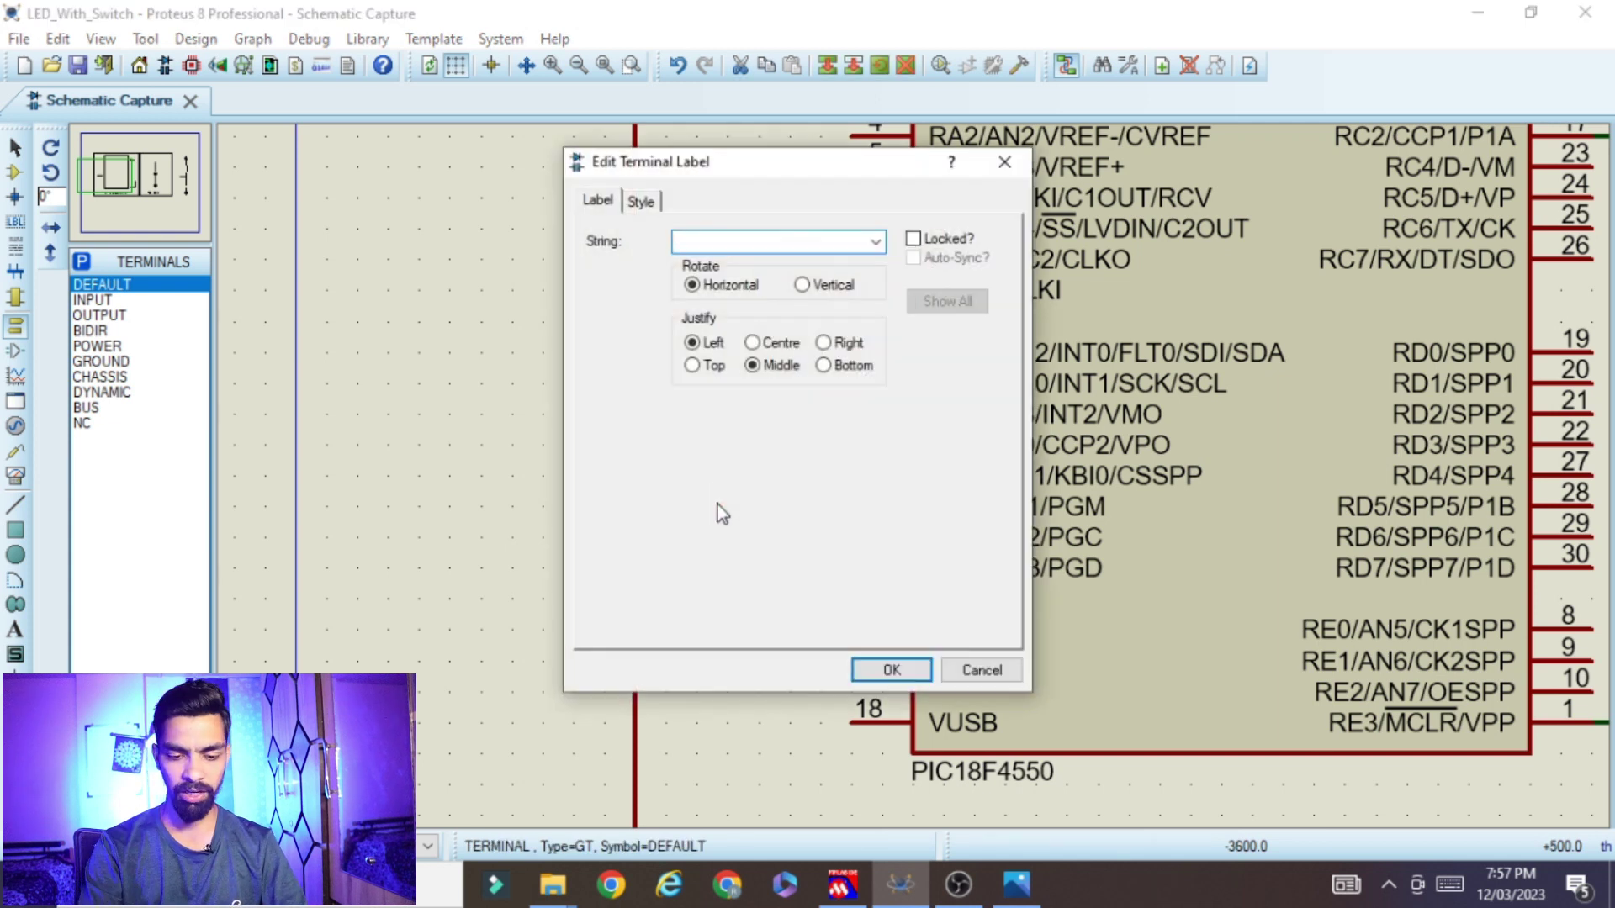
{"action": "type", "text": "Button"}
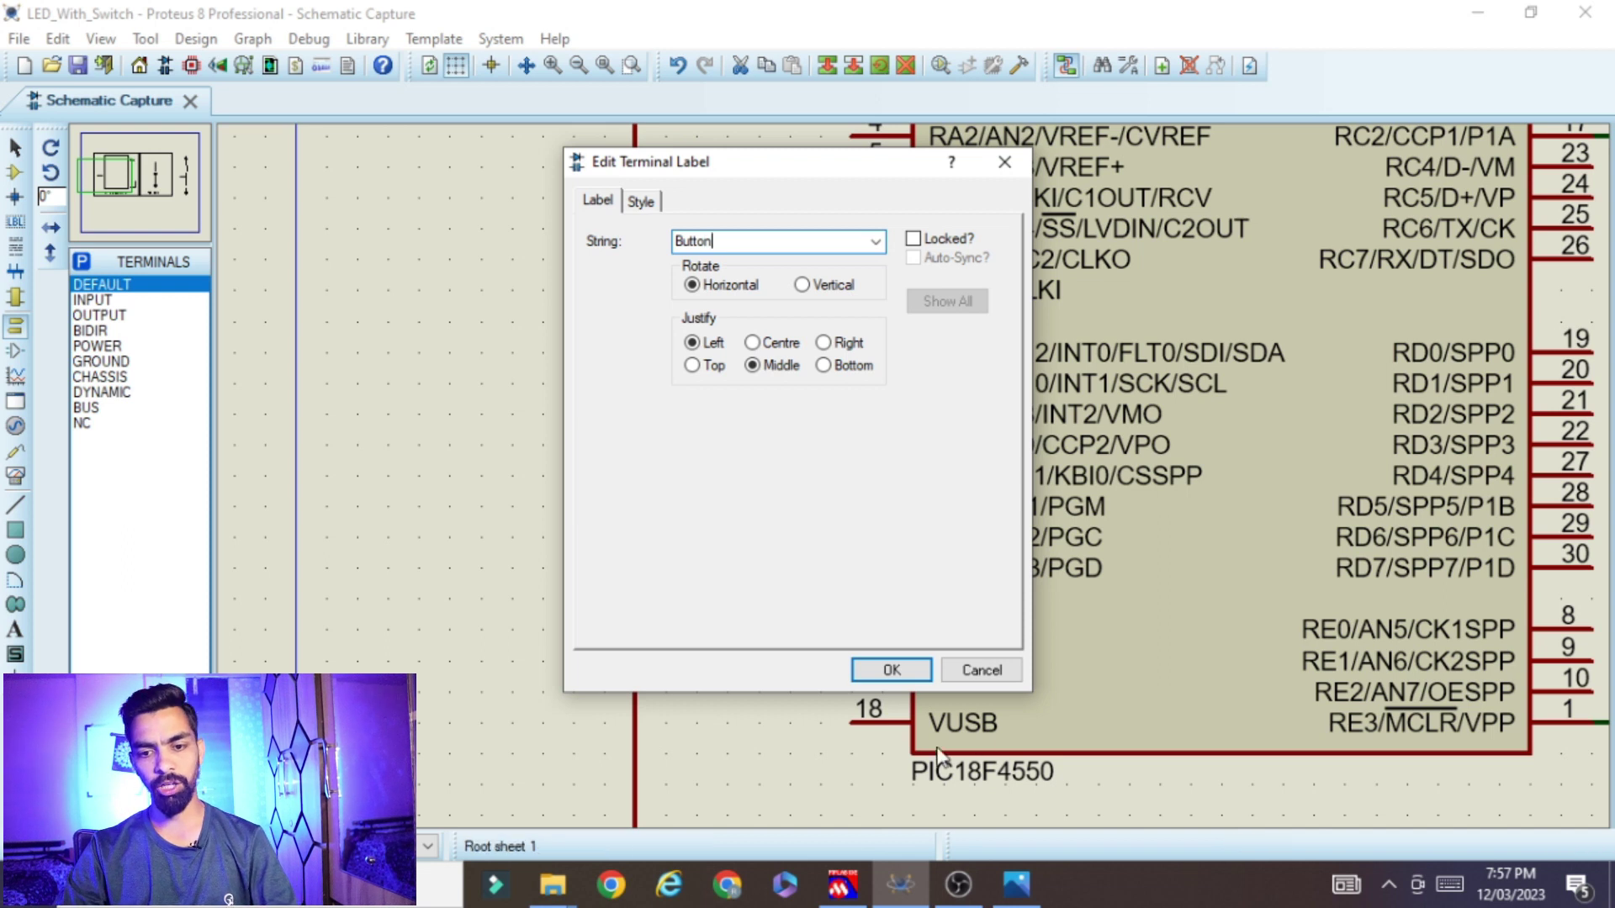
{"action": "left_click", "coordinate": [911, 669]}
{"action": "scroll", "coordinate": [1021, 634], "scroll_direction": "down", "scroll_amount": 2}
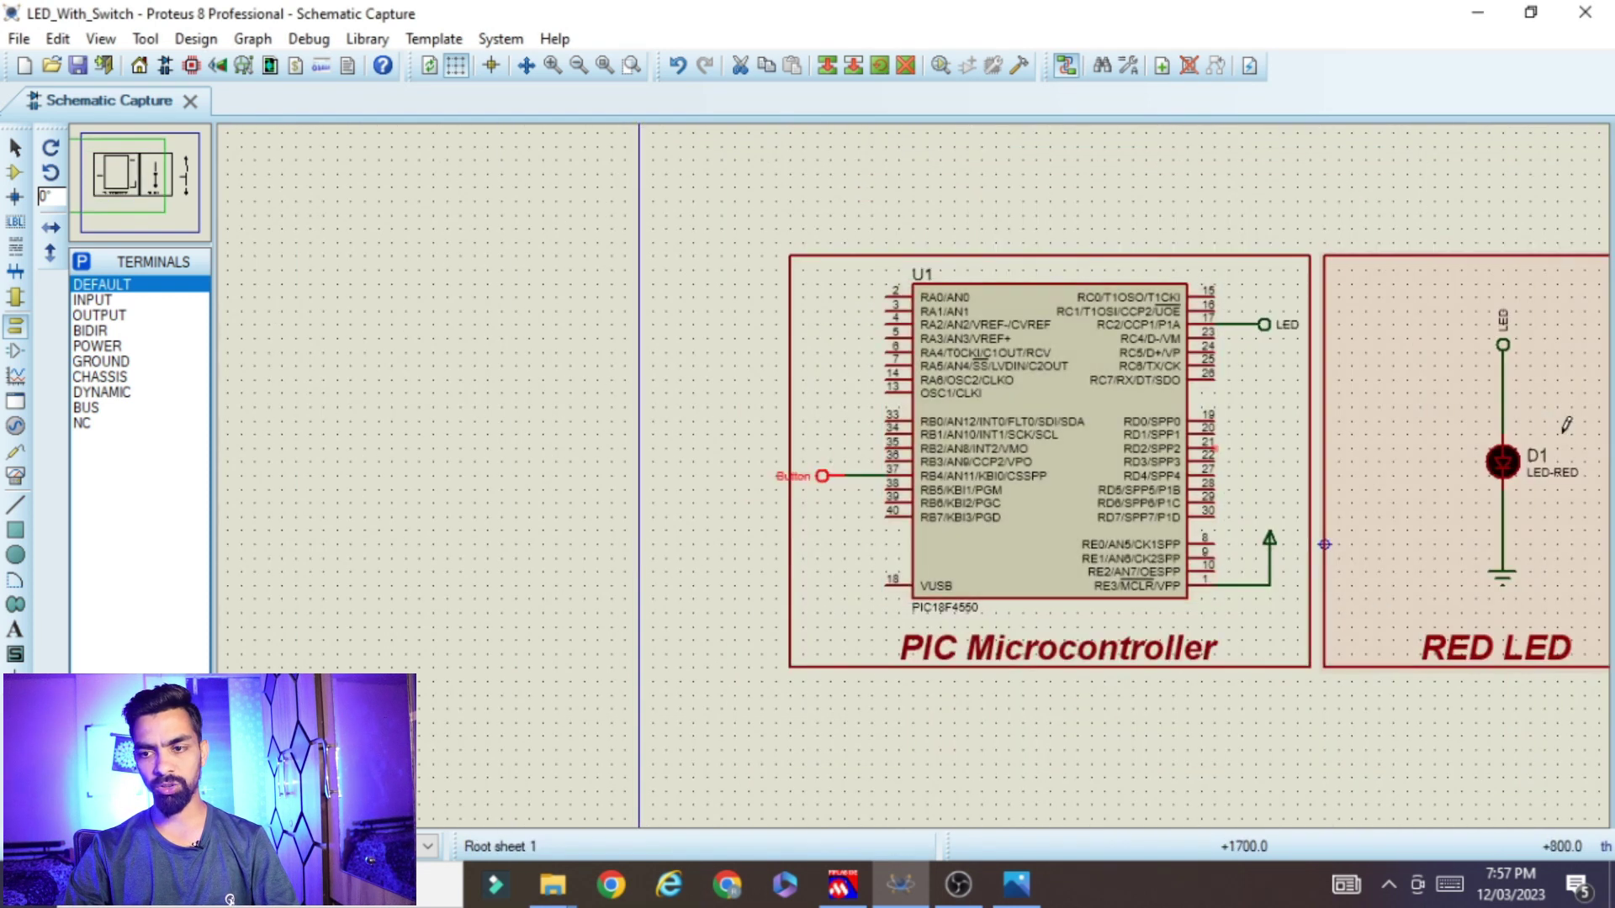
Label the push-button–R1 junction terminal 'Button' to match the RB4 pin terminal
{"action": "scroll", "coordinate": [913, 462], "scroll_direction": "down", "scroll_amount": 2}
{"action": "scroll", "coordinate": [915, 479], "scroll_direction": "up", "scroll_amount": 3}
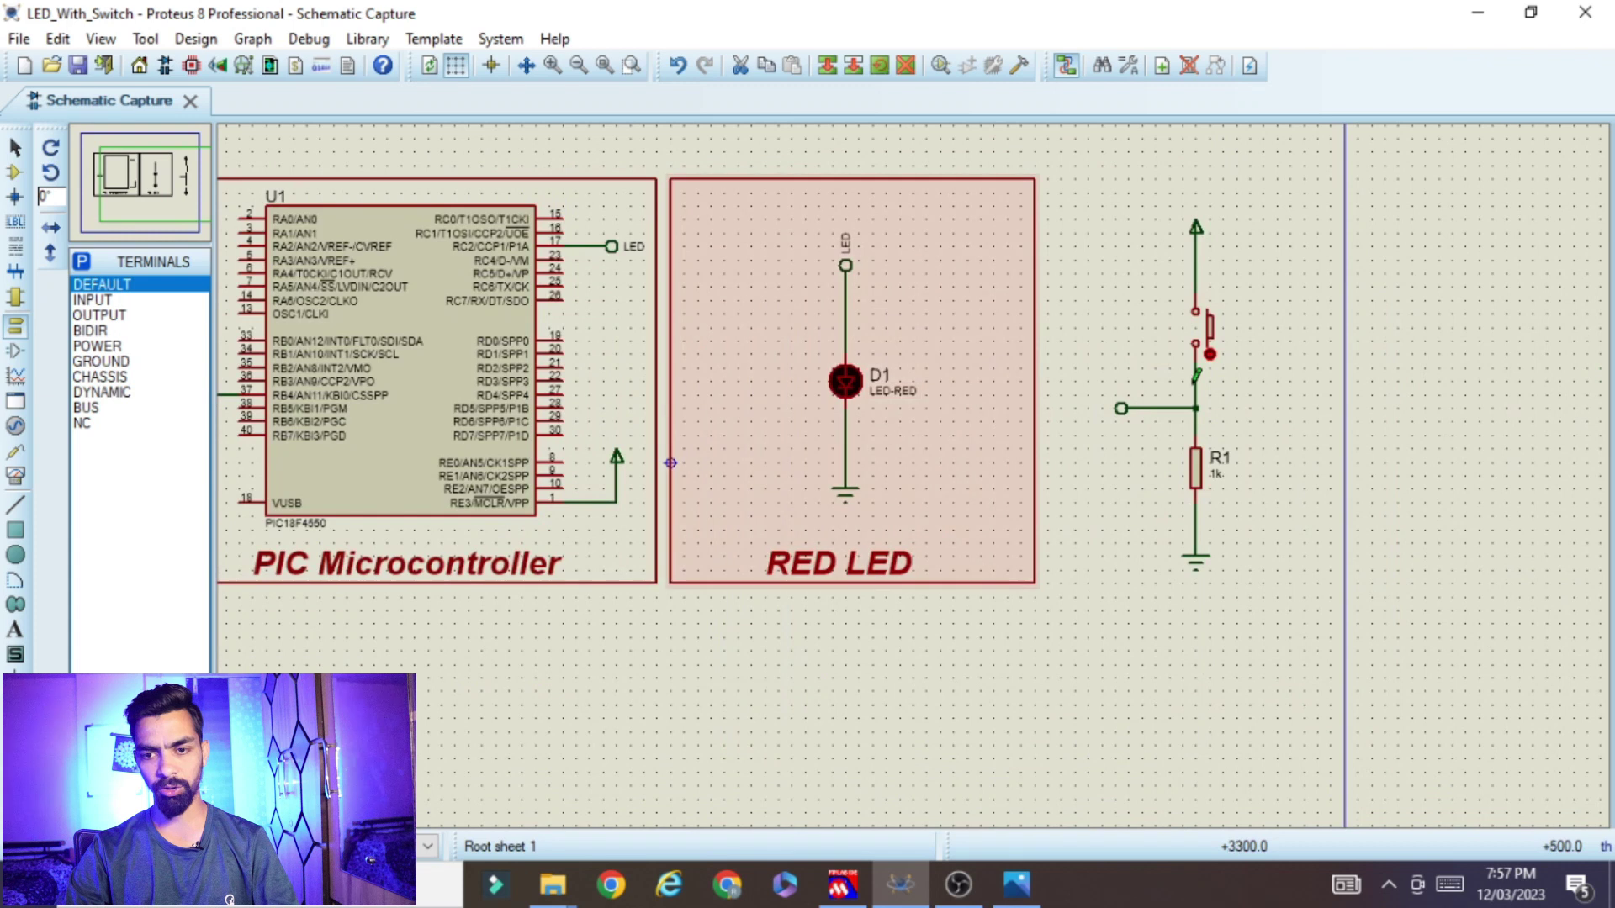
{"action": "double_click", "coordinate": [843, 503]}
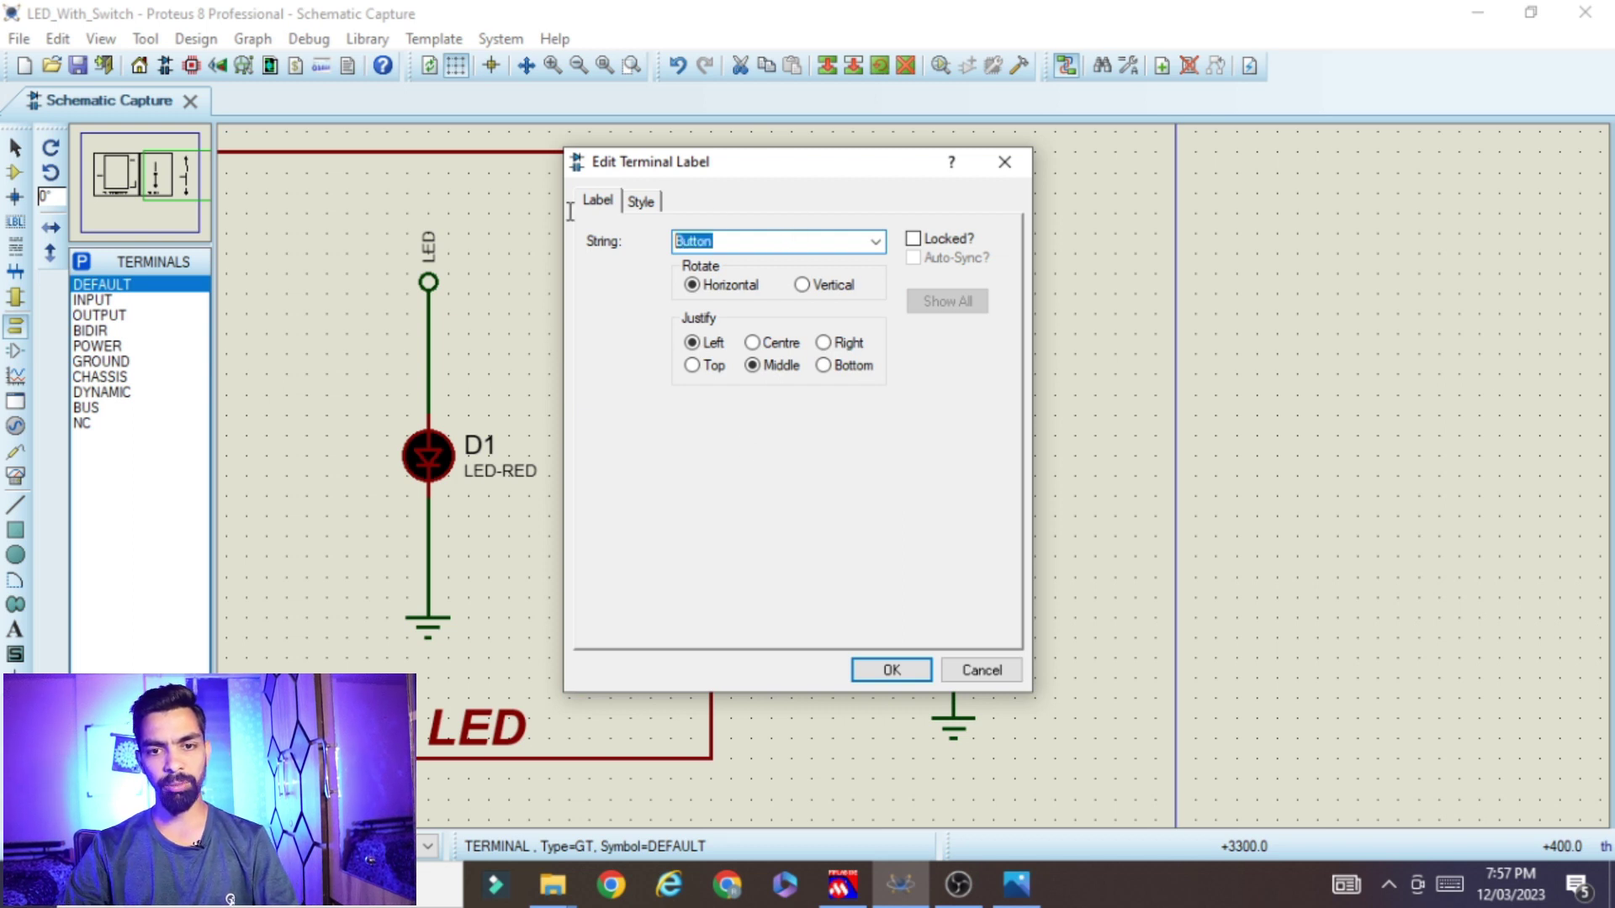
{"action": "left_click", "coordinate": [879, 671]}
{"action": "scroll", "coordinate": [805, 614], "scroll_direction": "down", "scroll_amount": 1}
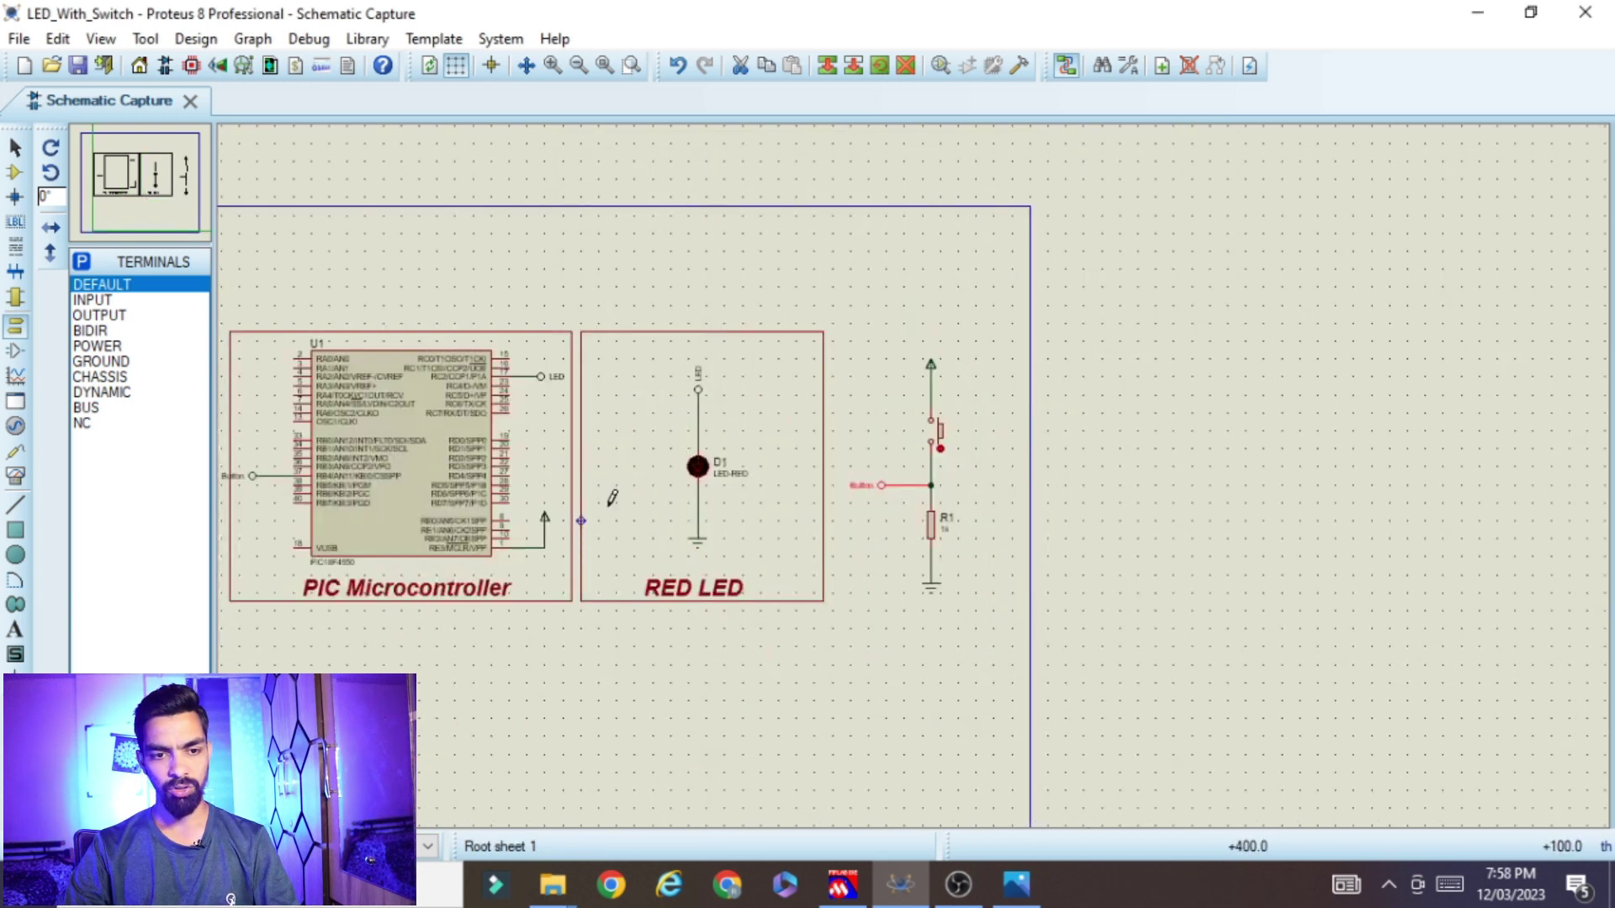
{"action": "scroll", "coordinate": [252, 476], "scroll_direction": "up", "scroll_amount": 2}
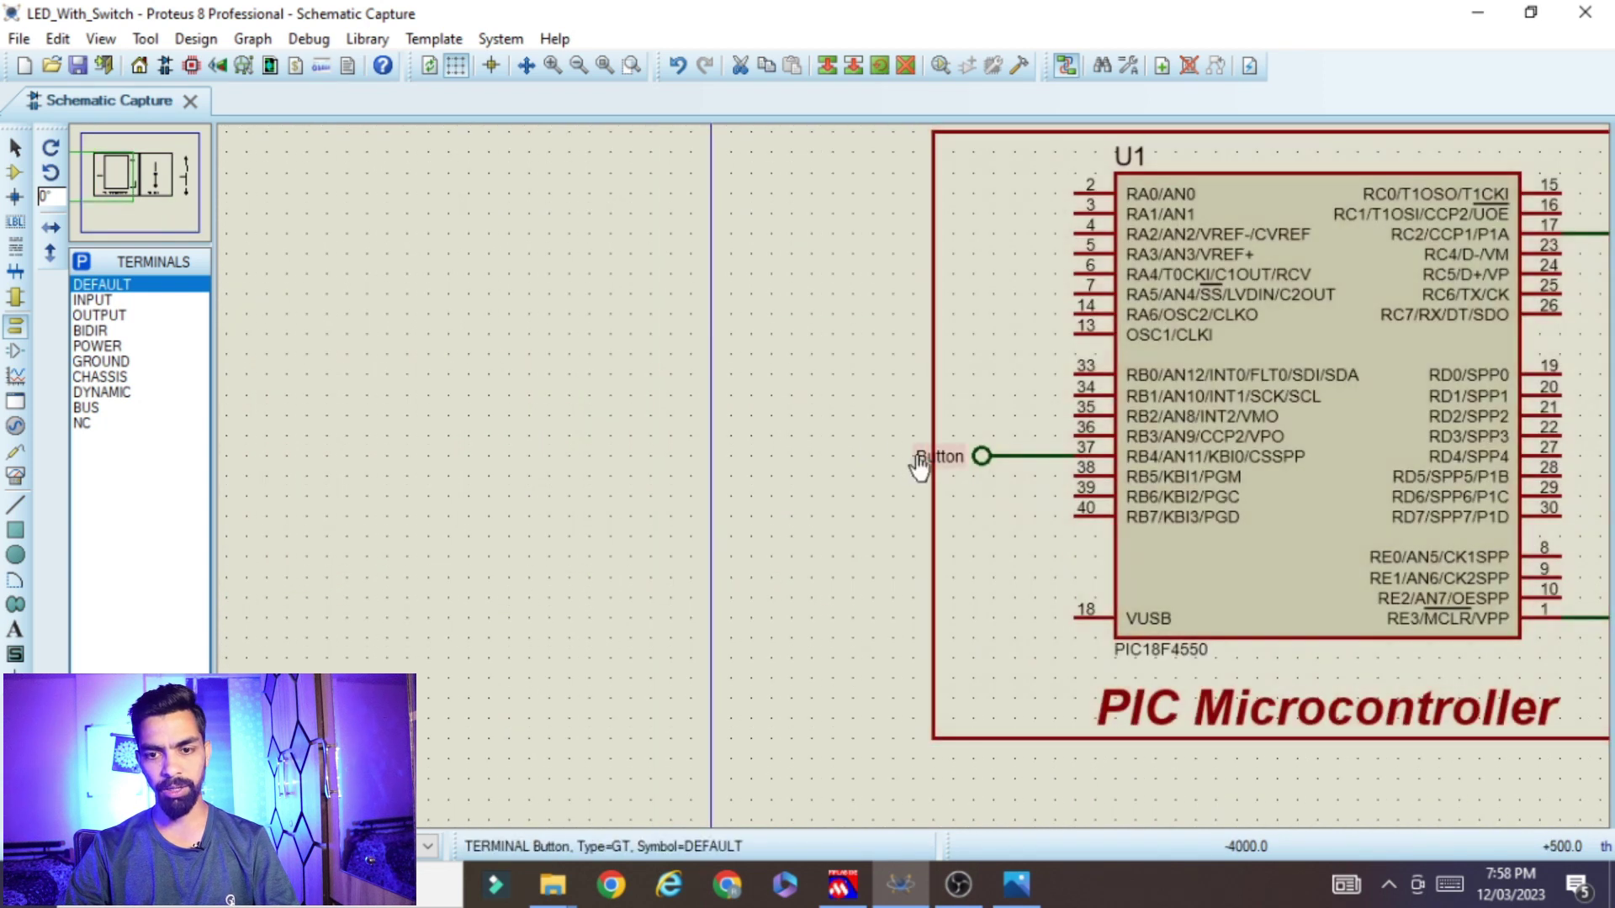
{"action": "scroll", "coordinate": [1219, 546], "scroll_direction": "down", "scroll_amount": 3}
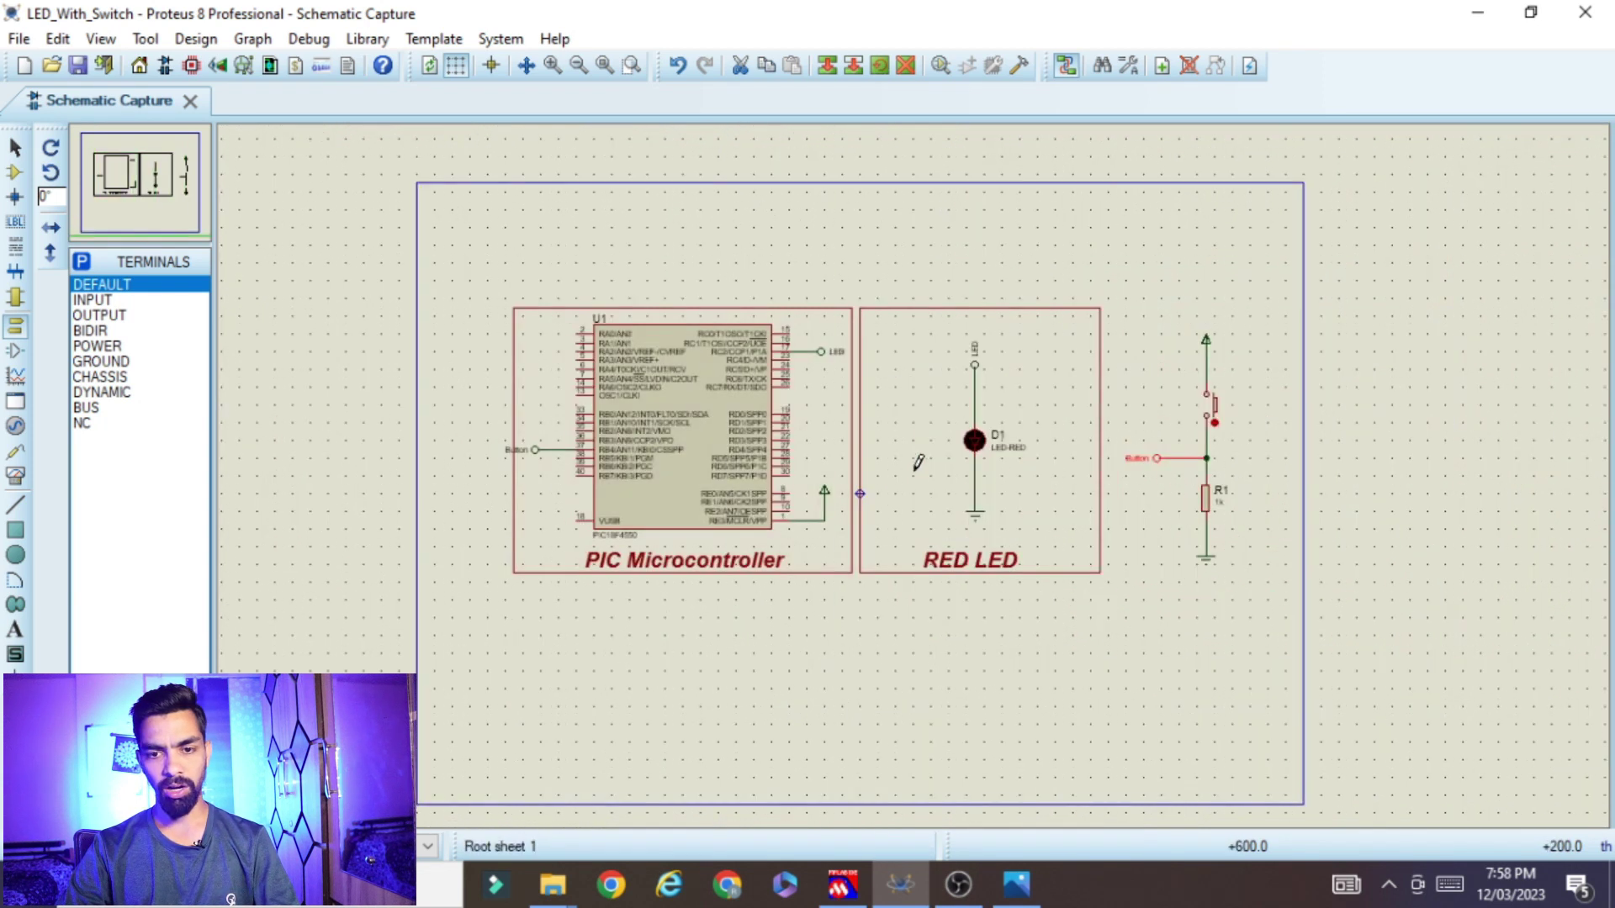
{"action": "scroll", "coordinate": [543, 425], "scroll_direction": "up", "scroll_amount": 1}
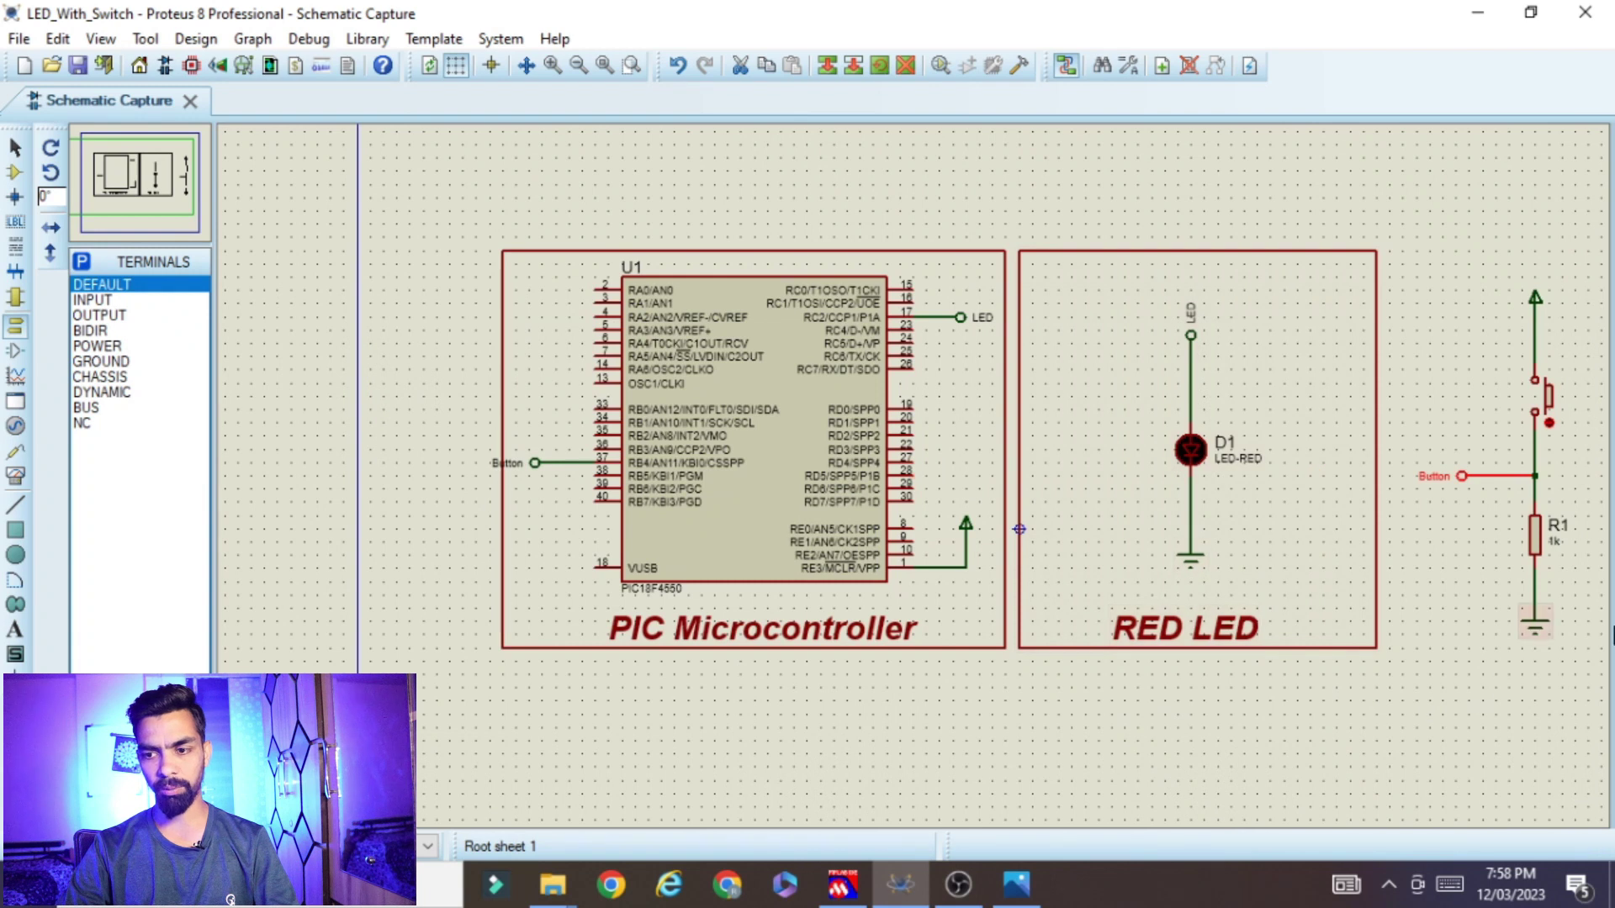
{"action": "scroll", "coordinate": [1593, 629], "scroll_direction": "right", "scroll_amount": 2}
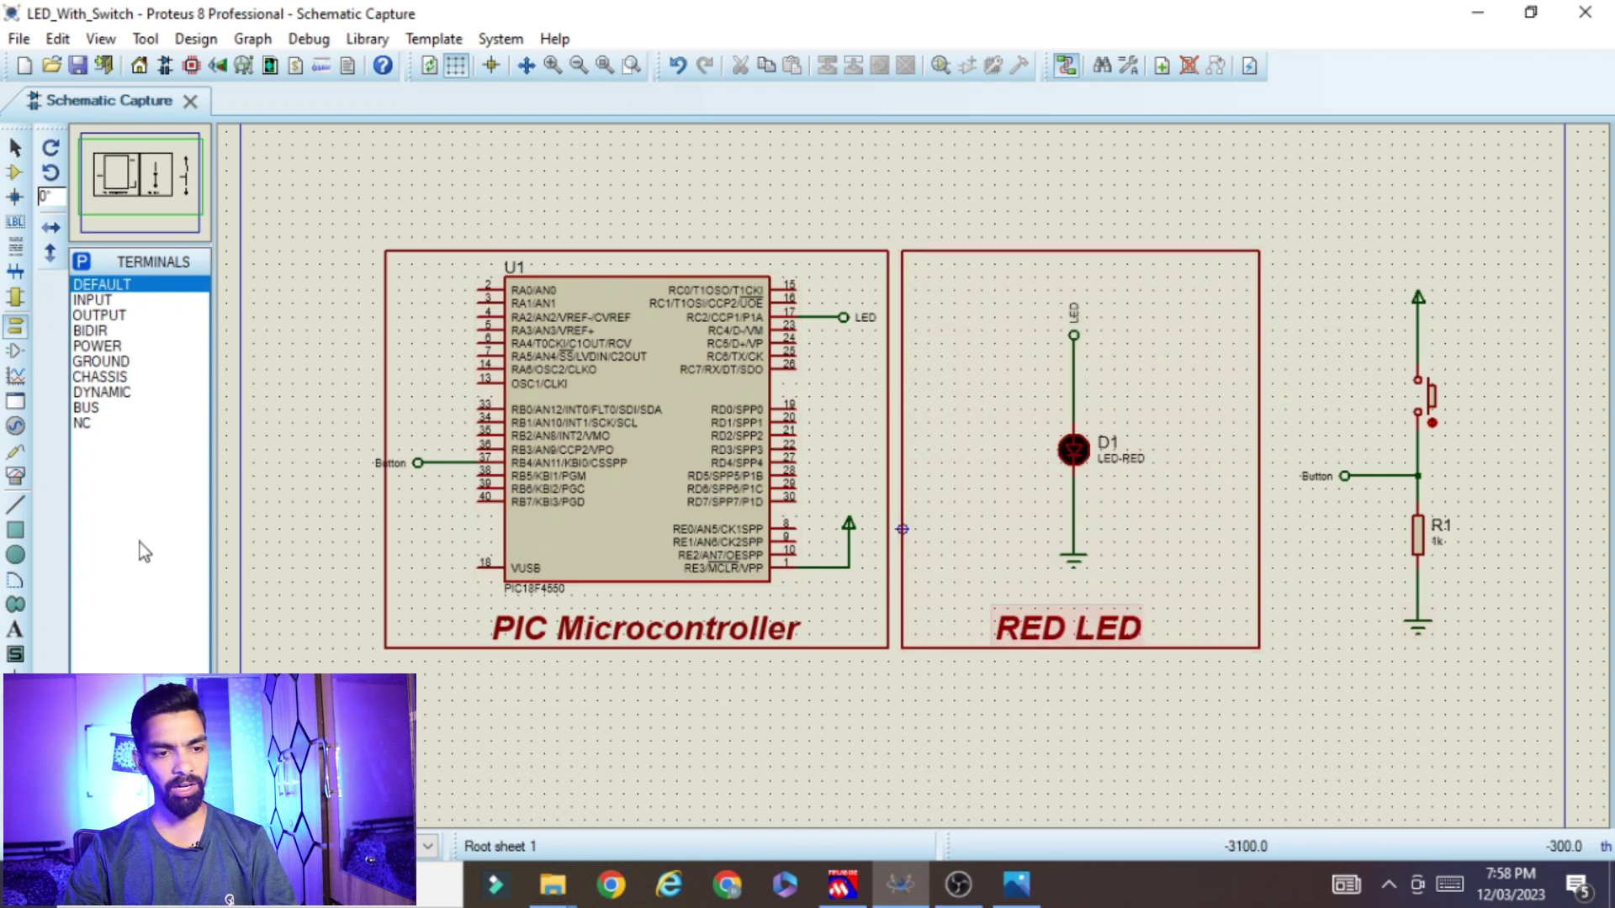
Draw a PIN-style 2D graphics box around the switch circuit
{"action": "left_click", "coordinate": [24, 533]}
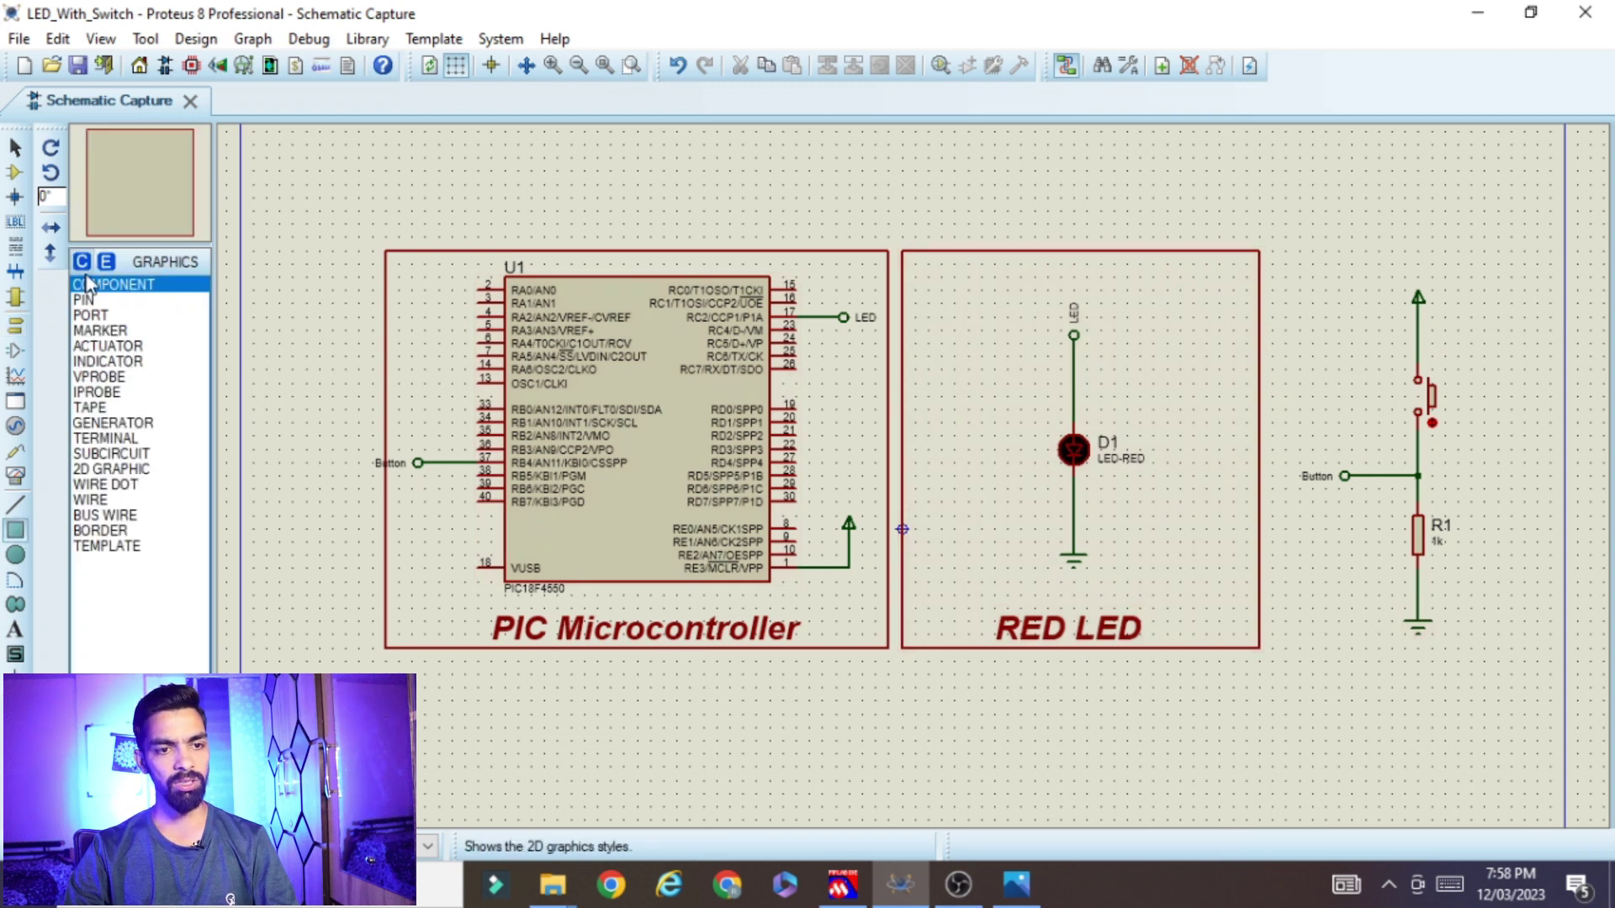
{"action": "left_click", "coordinate": [96, 302]}
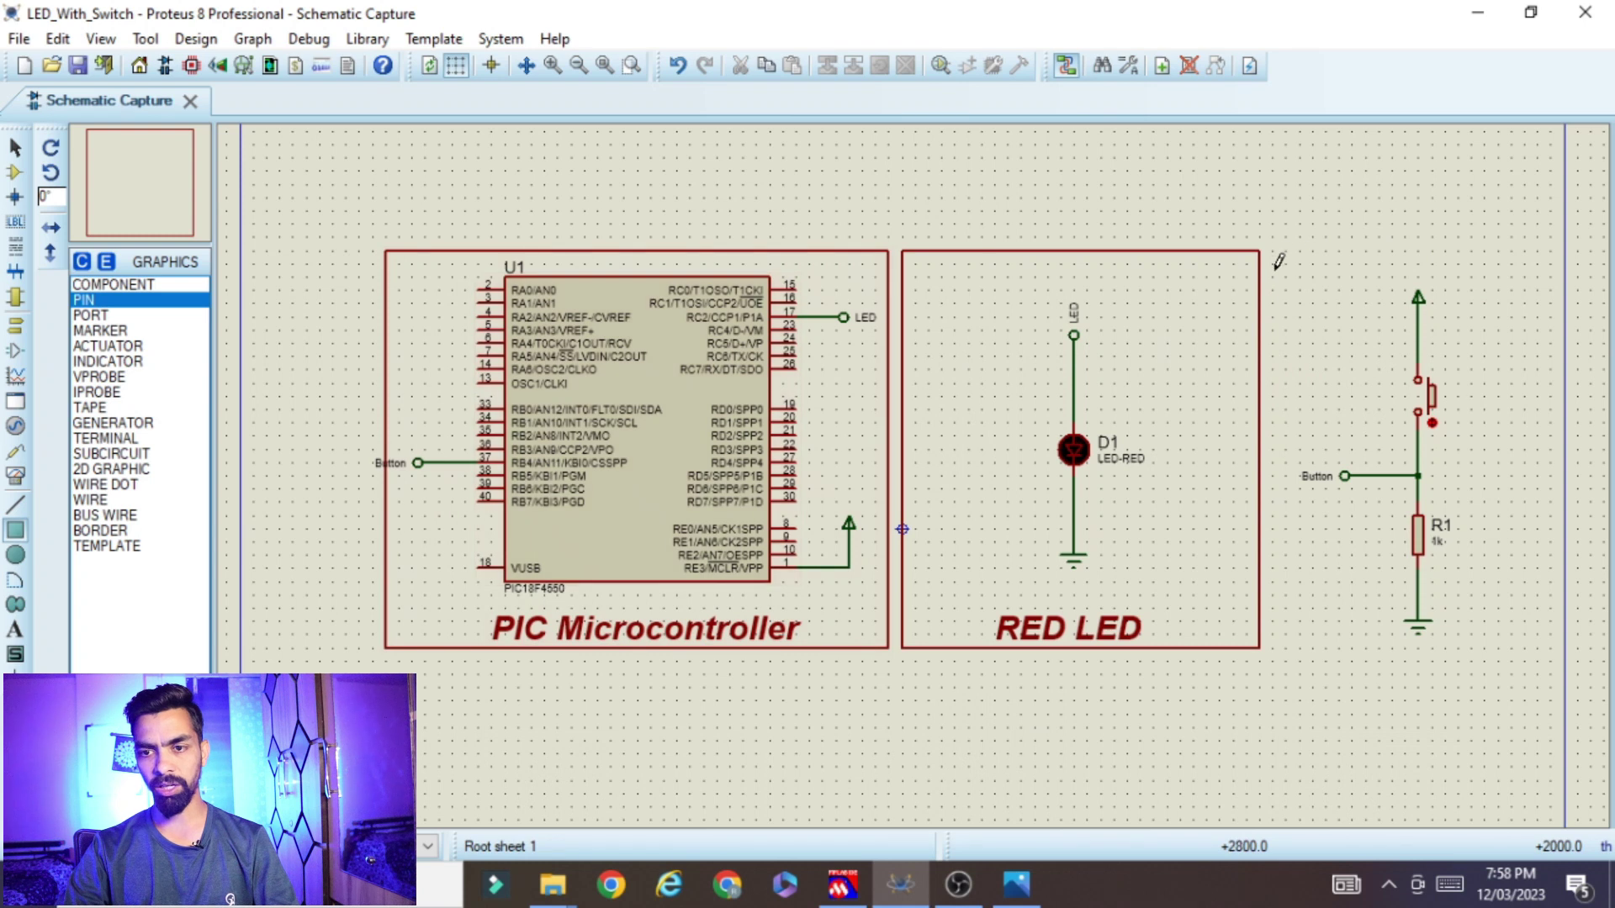
{"action": "left_click_drag", "start_coordinate": [1272, 252], "coordinate": [1552, 661]}
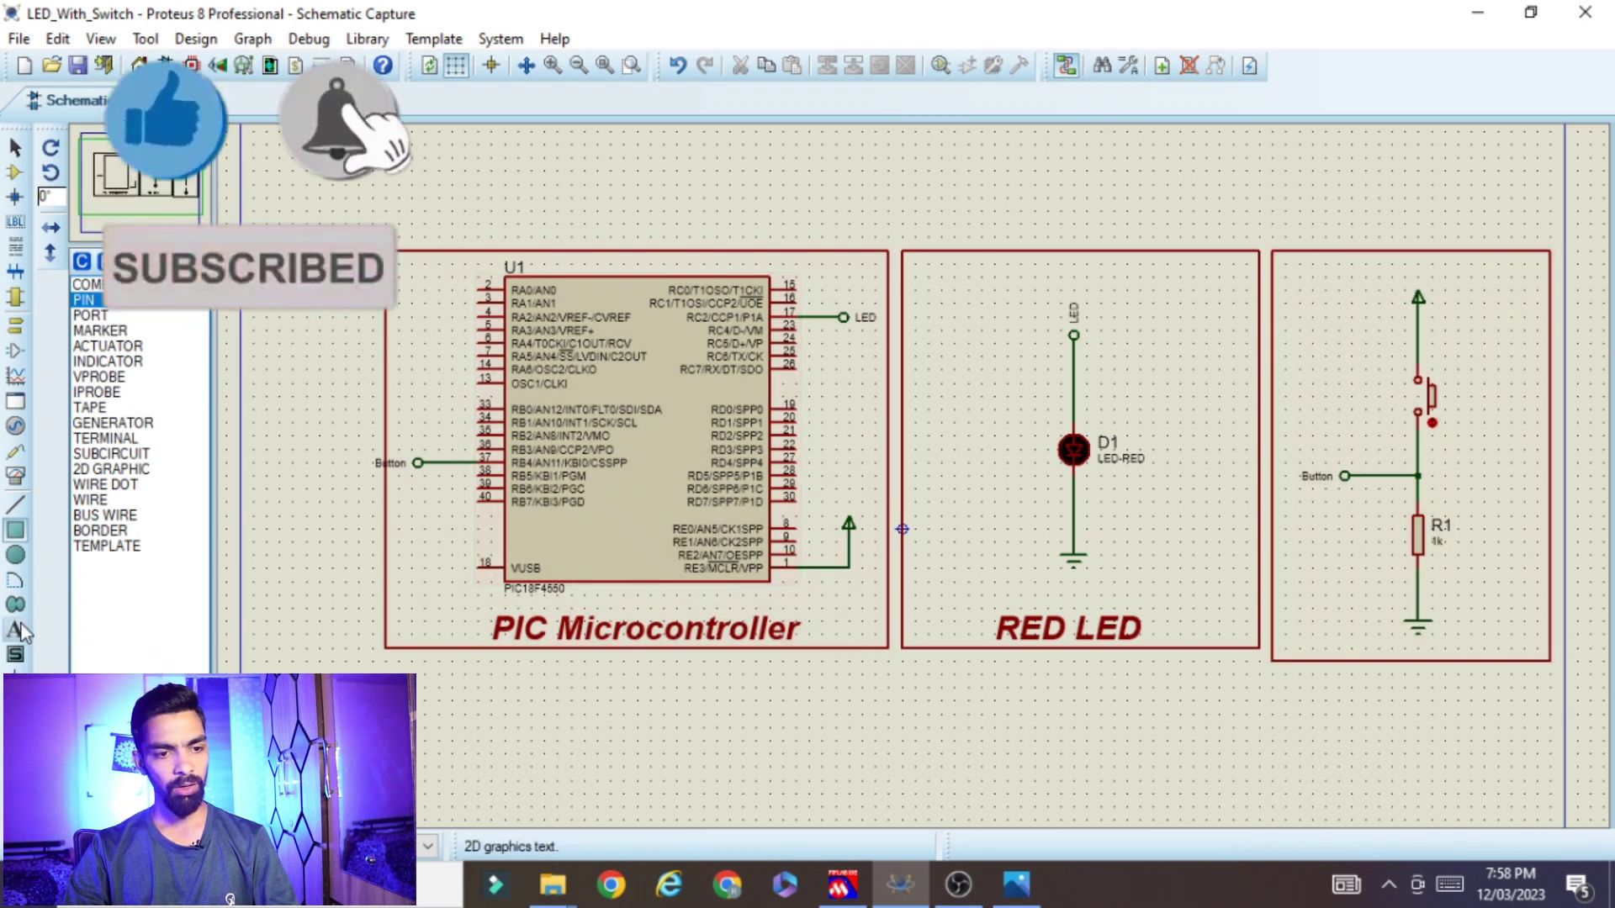
Place a 'Switch' text label inside the box with 0.33in height
{"action": "left_click", "coordinate": [16, 631]}
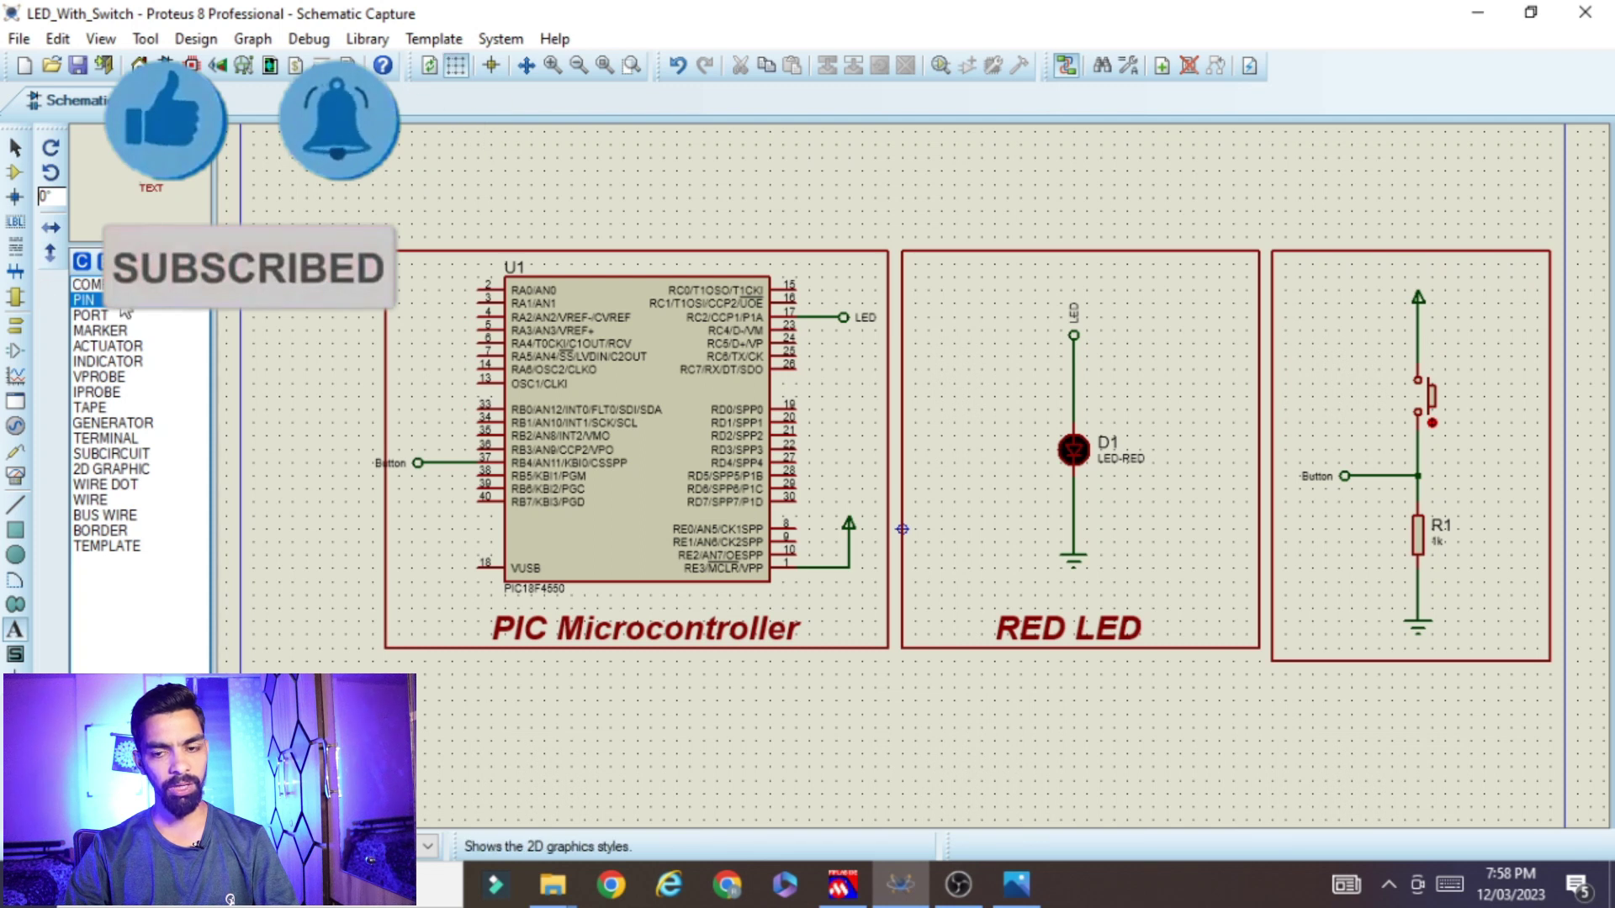
{"action": "left_click", "coordinate": [1398, 636]}
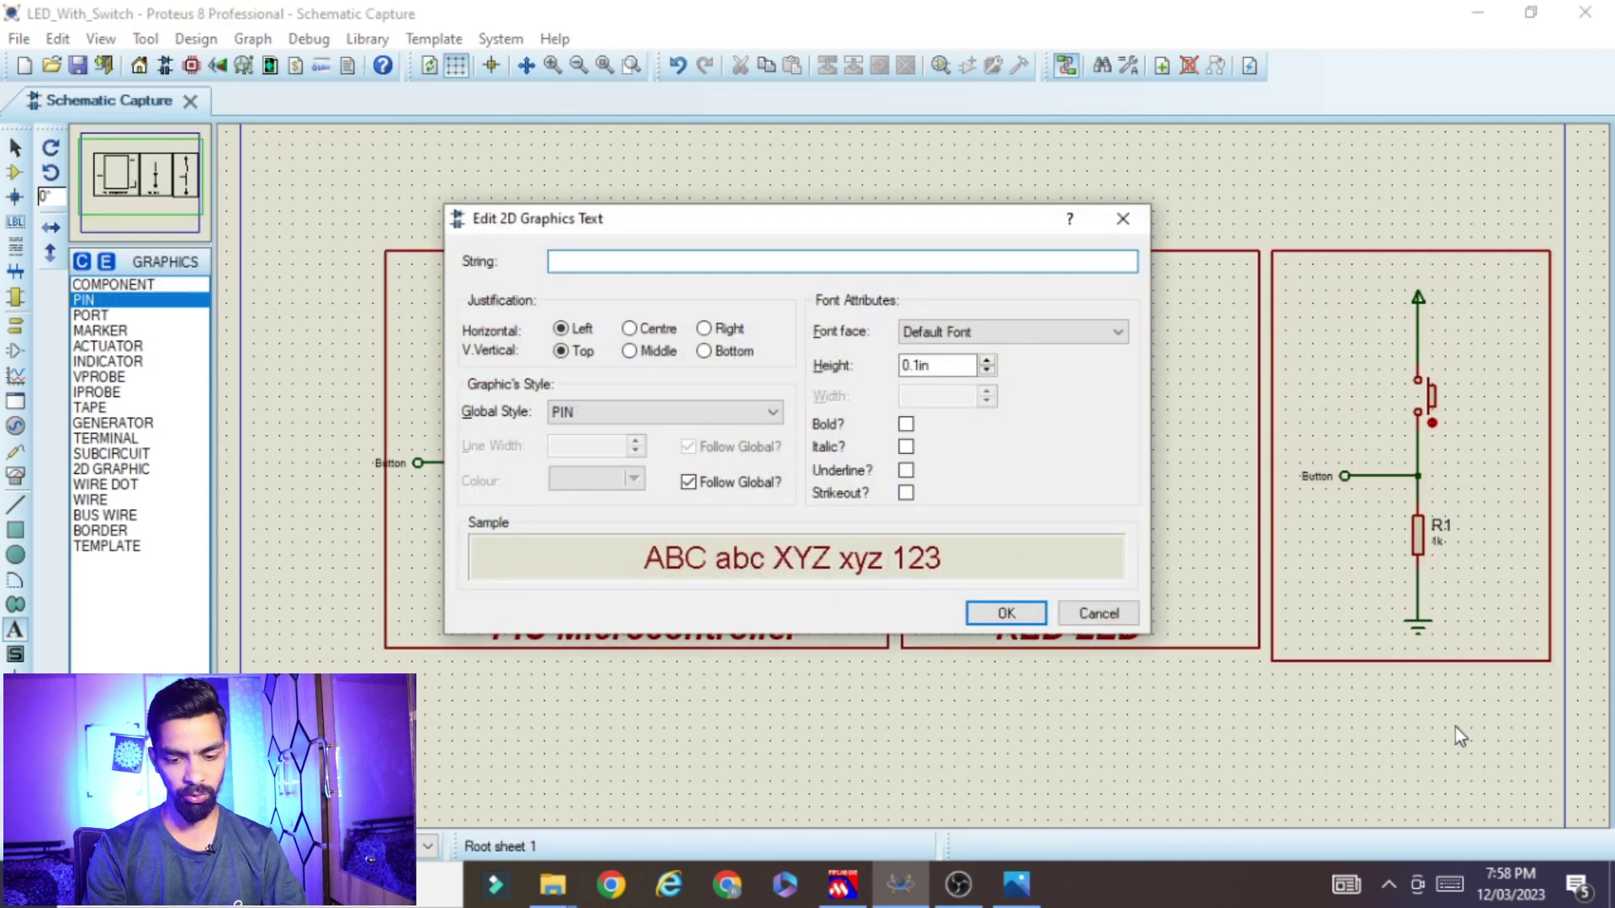
{"action": "type", "text": "Switch"}
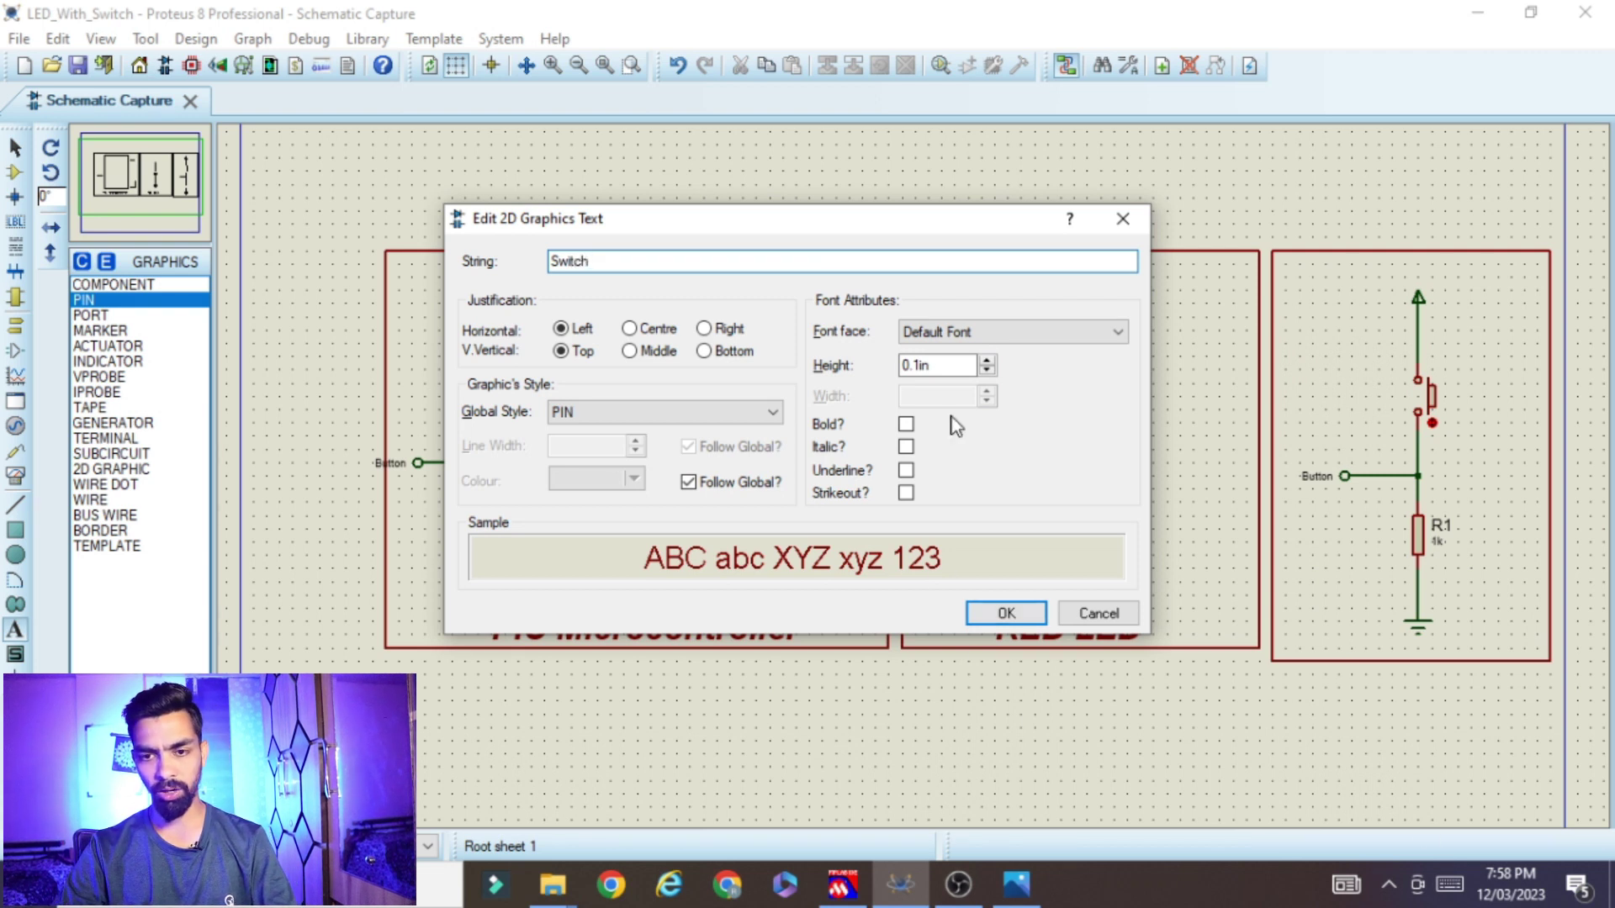
{"action": "left_click", "coordinate": [986, 359]}
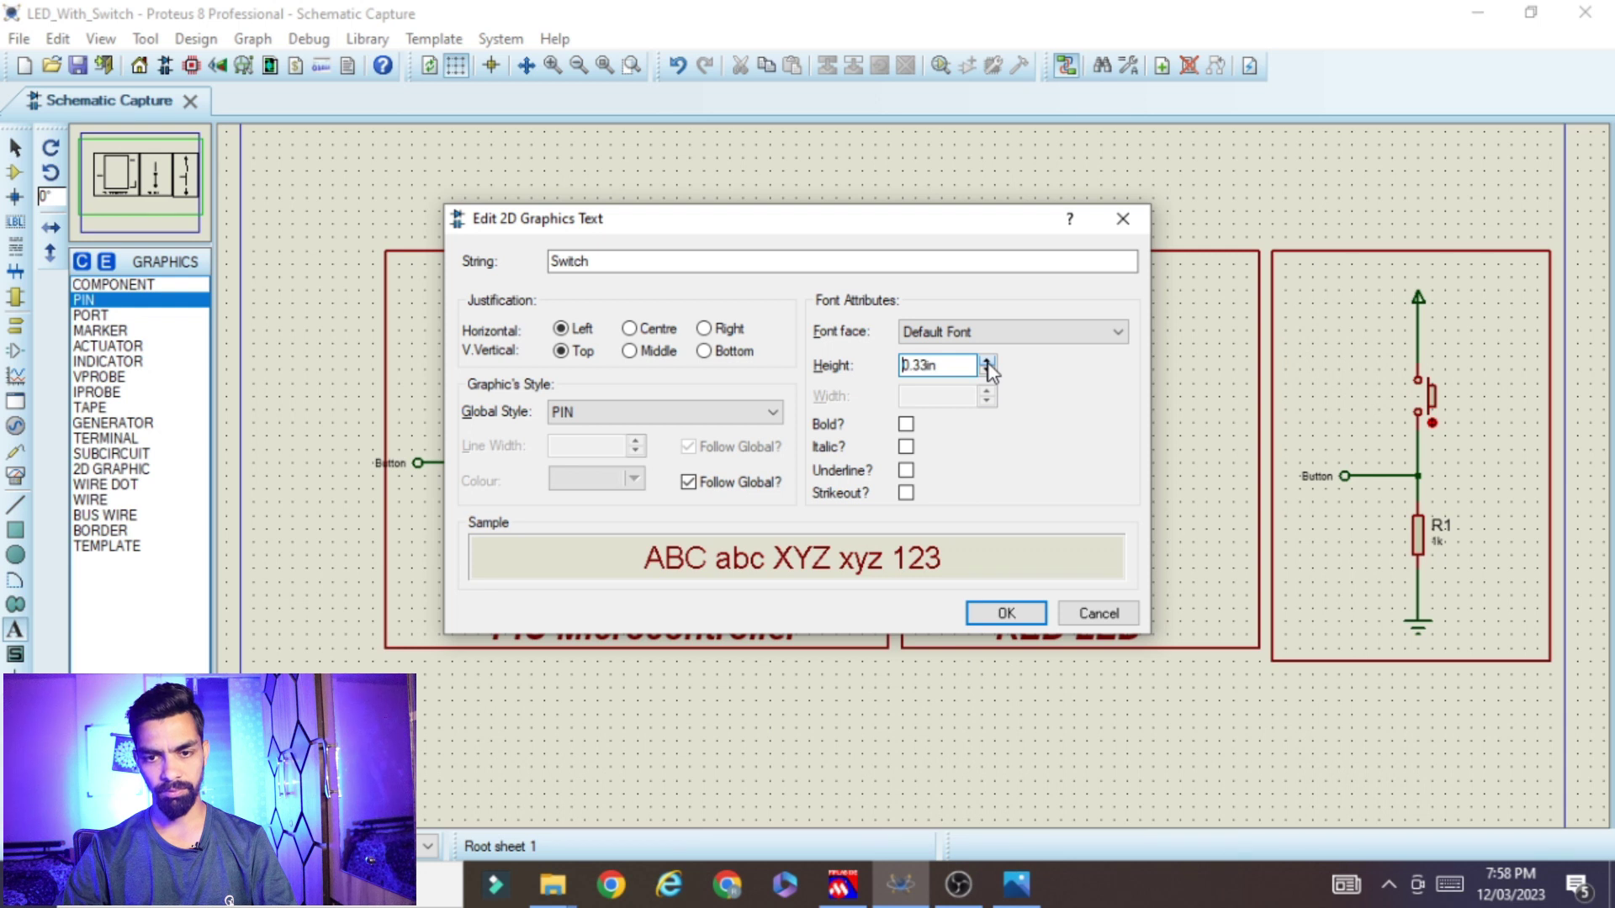
{"action": "left_click", "coordinate": [993, 622]}
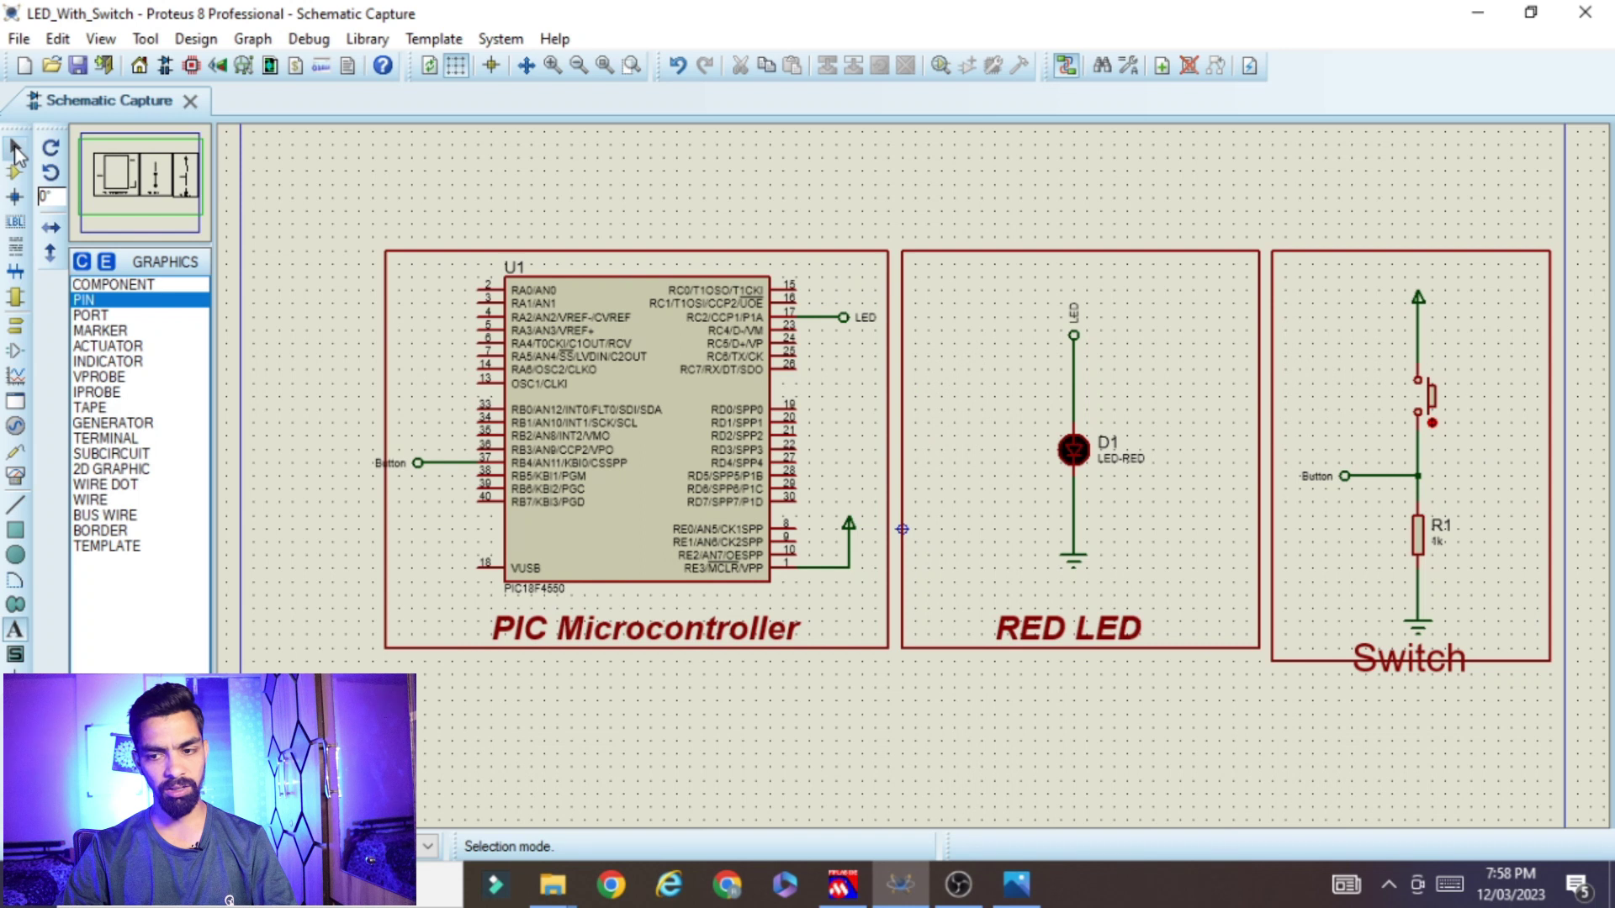
Move the Switch label to the lower left, then simulate and toggle the pushbutton to test the LED
{"action": "left_click_drag", "start_coordinate": [1436, 685], "coordinate": [1369, 660]}
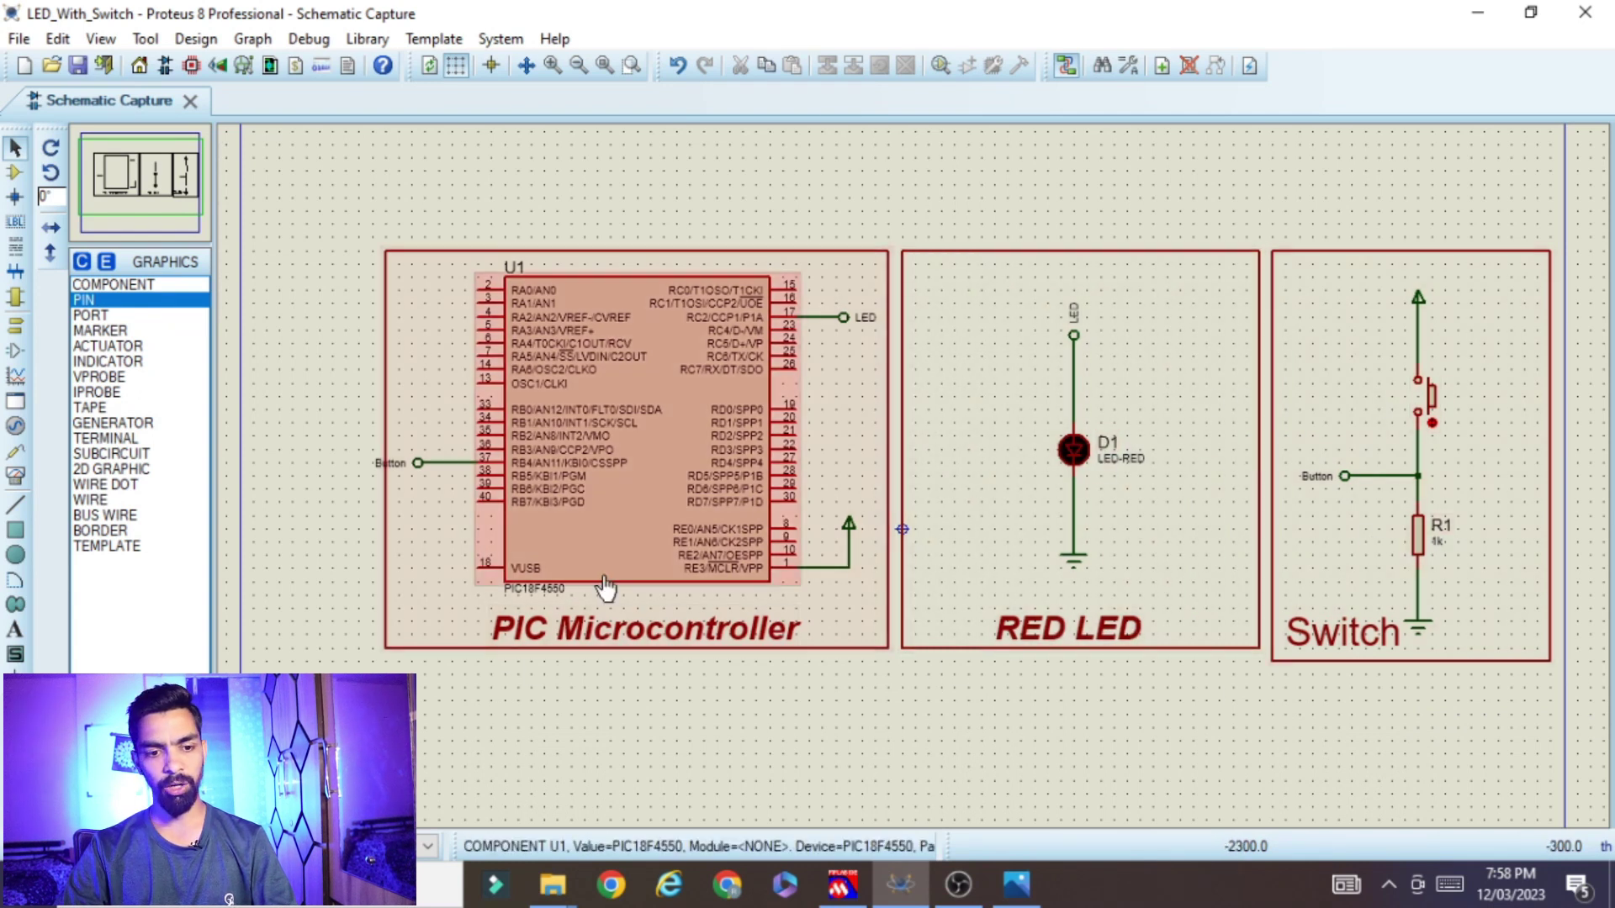
{"action": "left_click", "coordinate": [19, 846]}
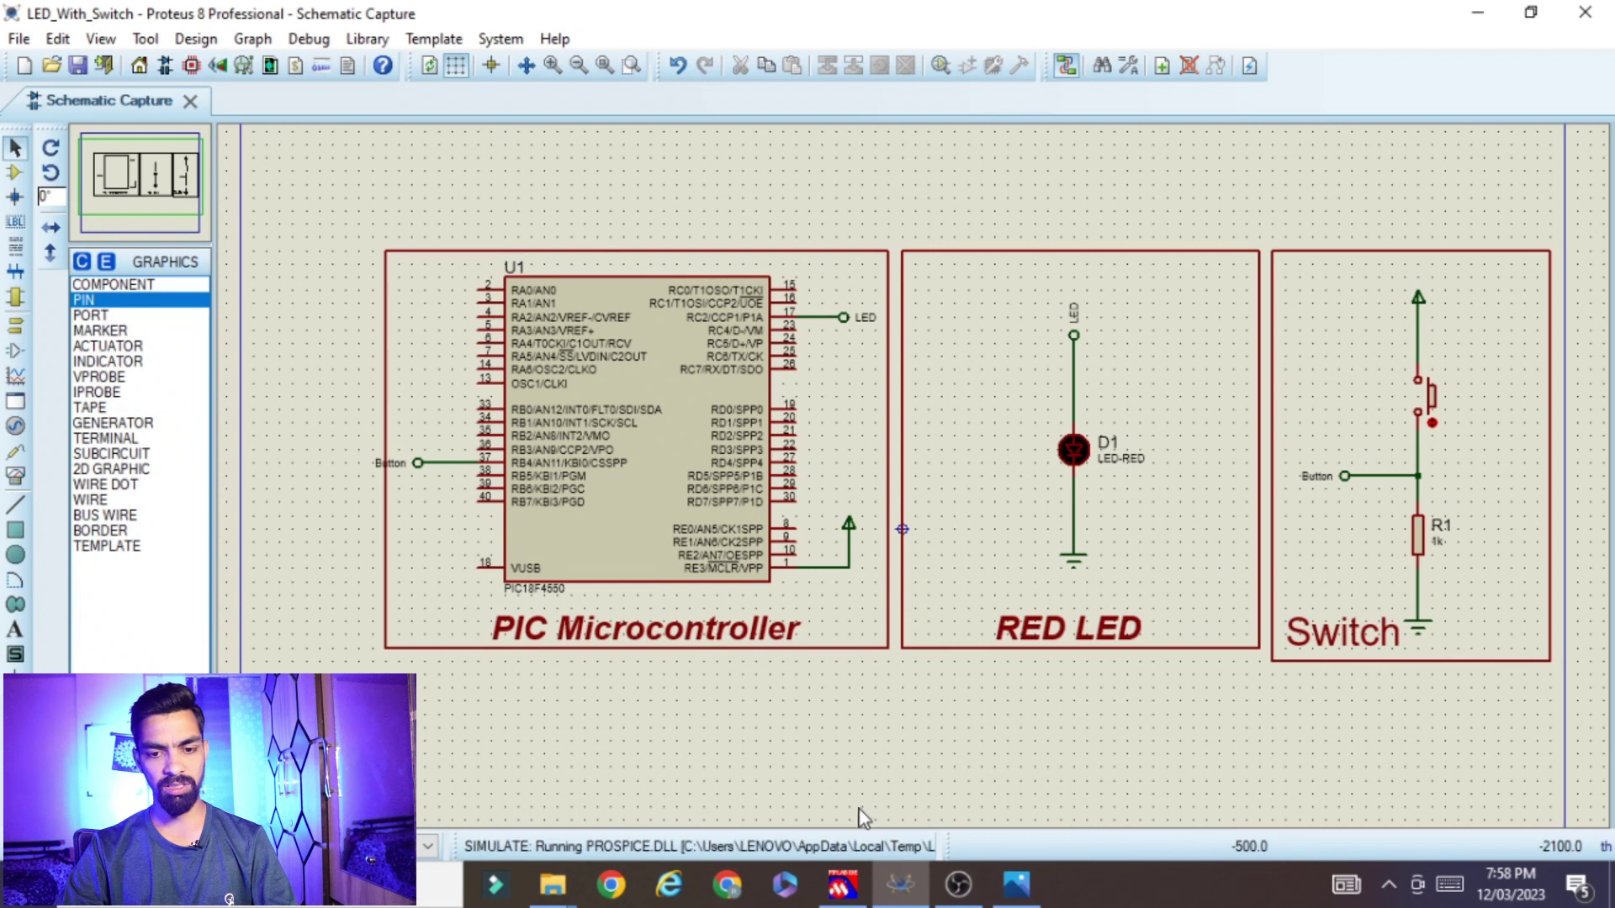
{"action": "left_click", "coordinate": [1433, 395]}
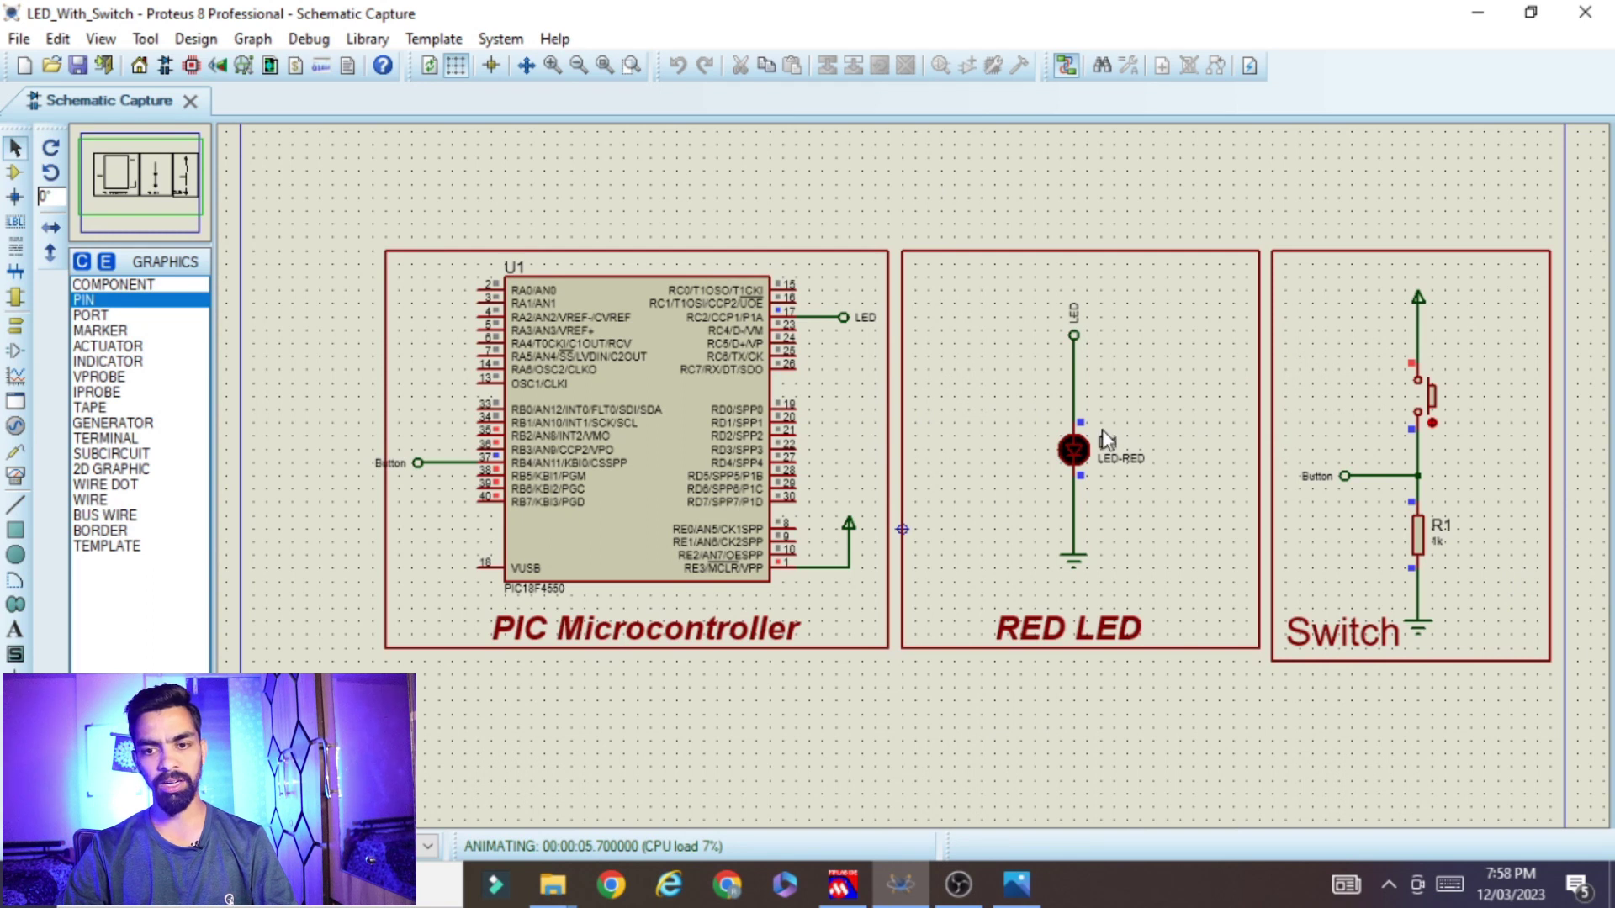
{"action": "key", "text": "shift+F12"}
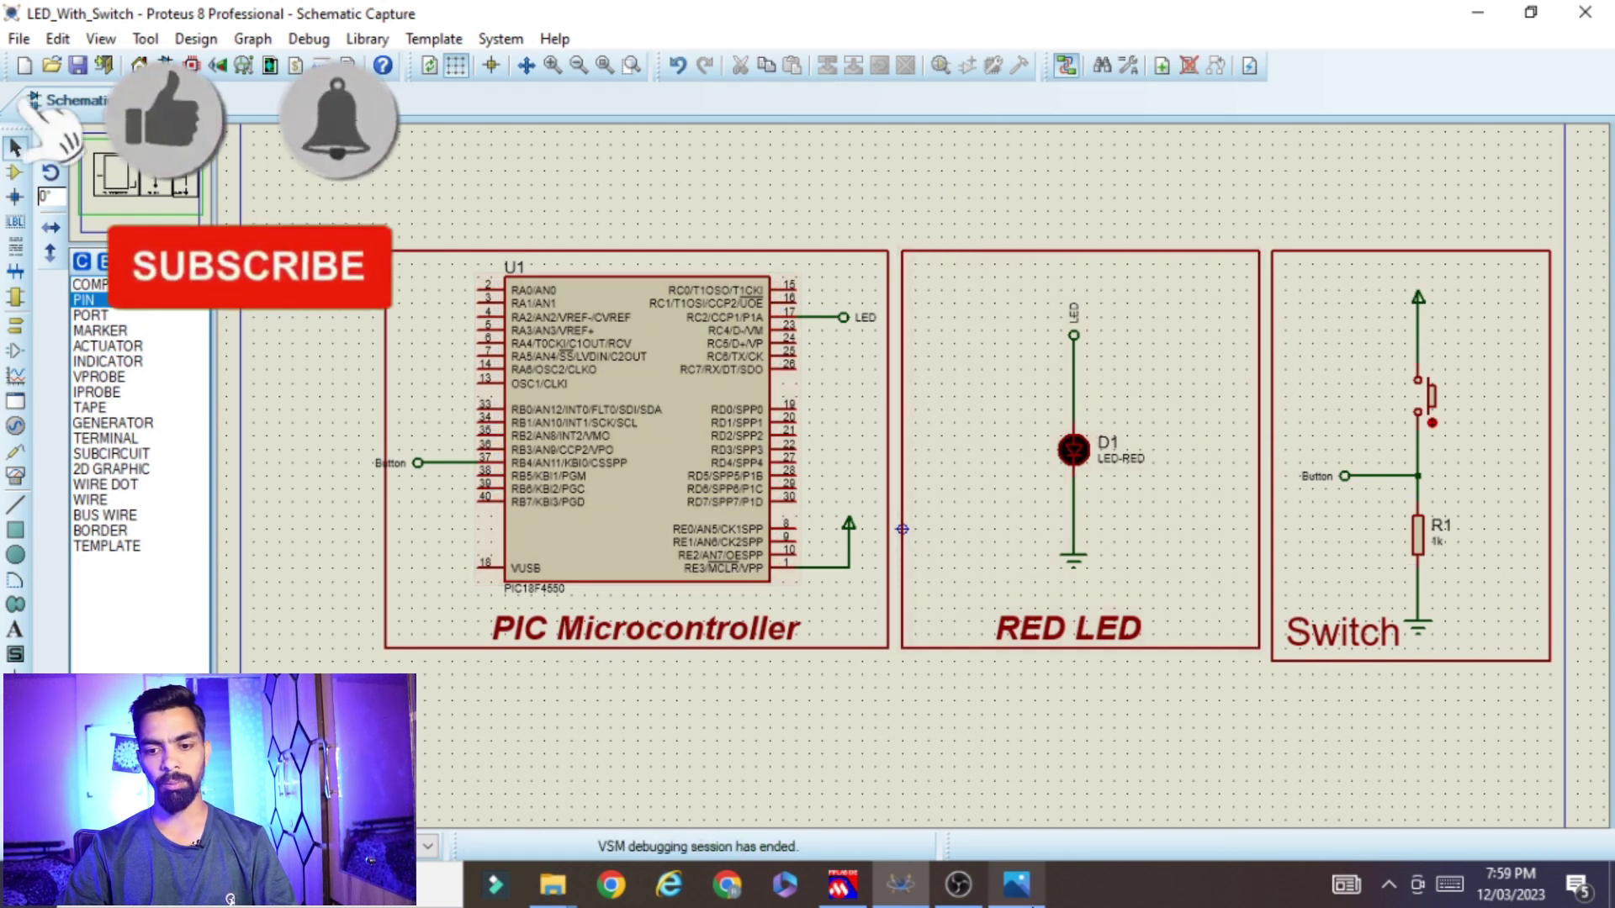
Switch away from Proteus with Alt+Tab to bring up the desktop
{"action": "key", "text": "alt+Tab"}
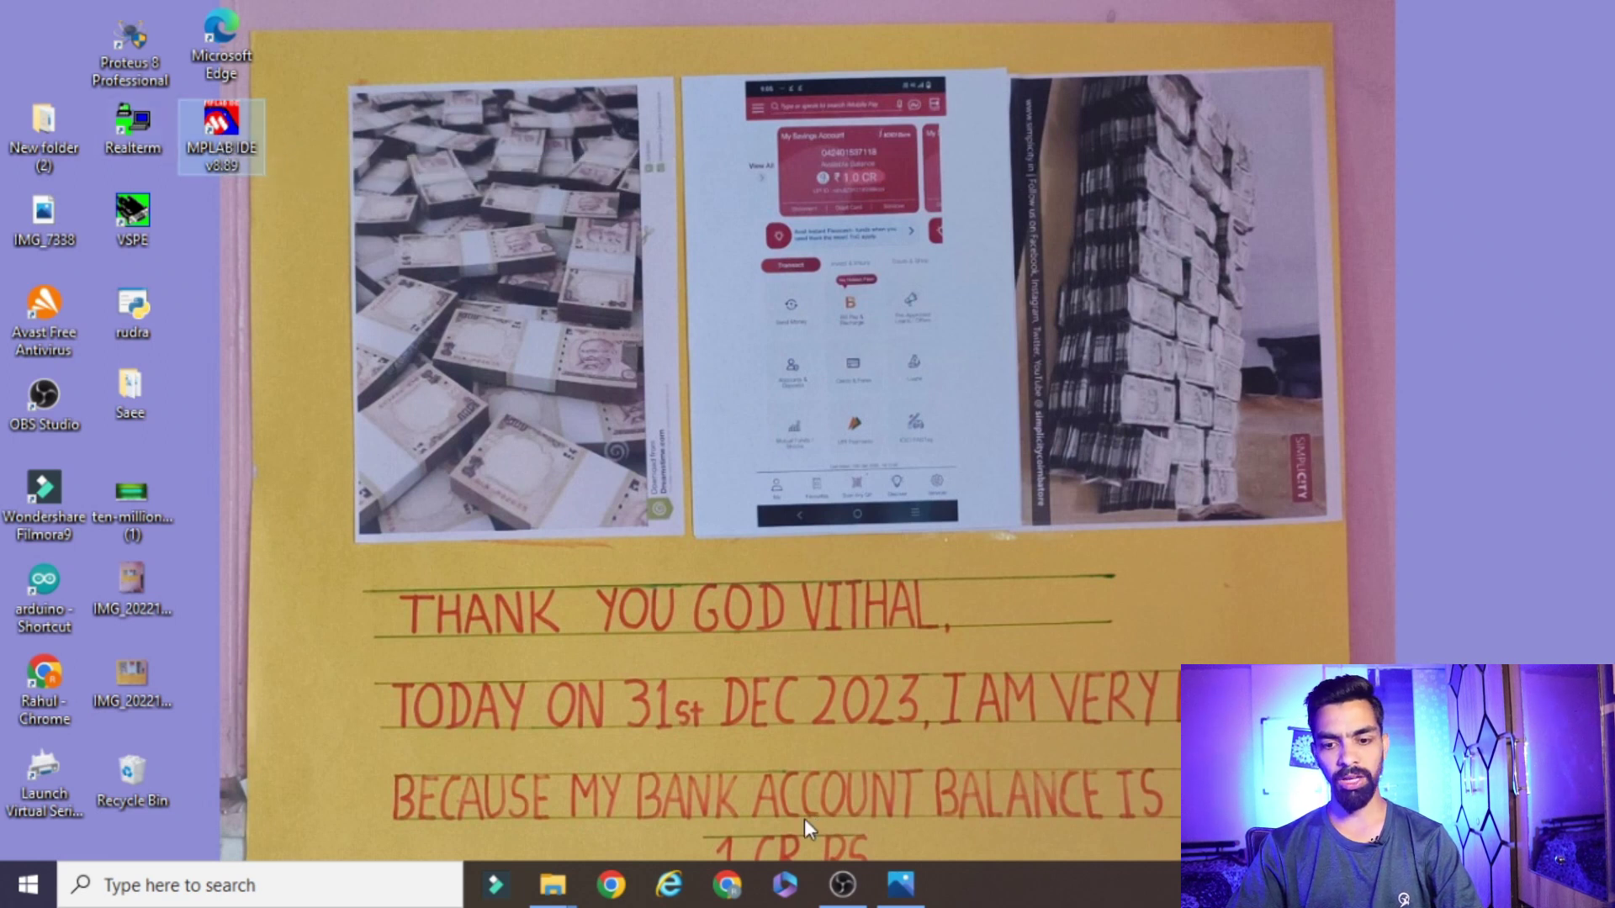
Review the LED blink snapshot, close it, and launch MPLAB IDE v8.89 with the Output window raised
{"action": "left_click", "coordinate": [879, 892]}
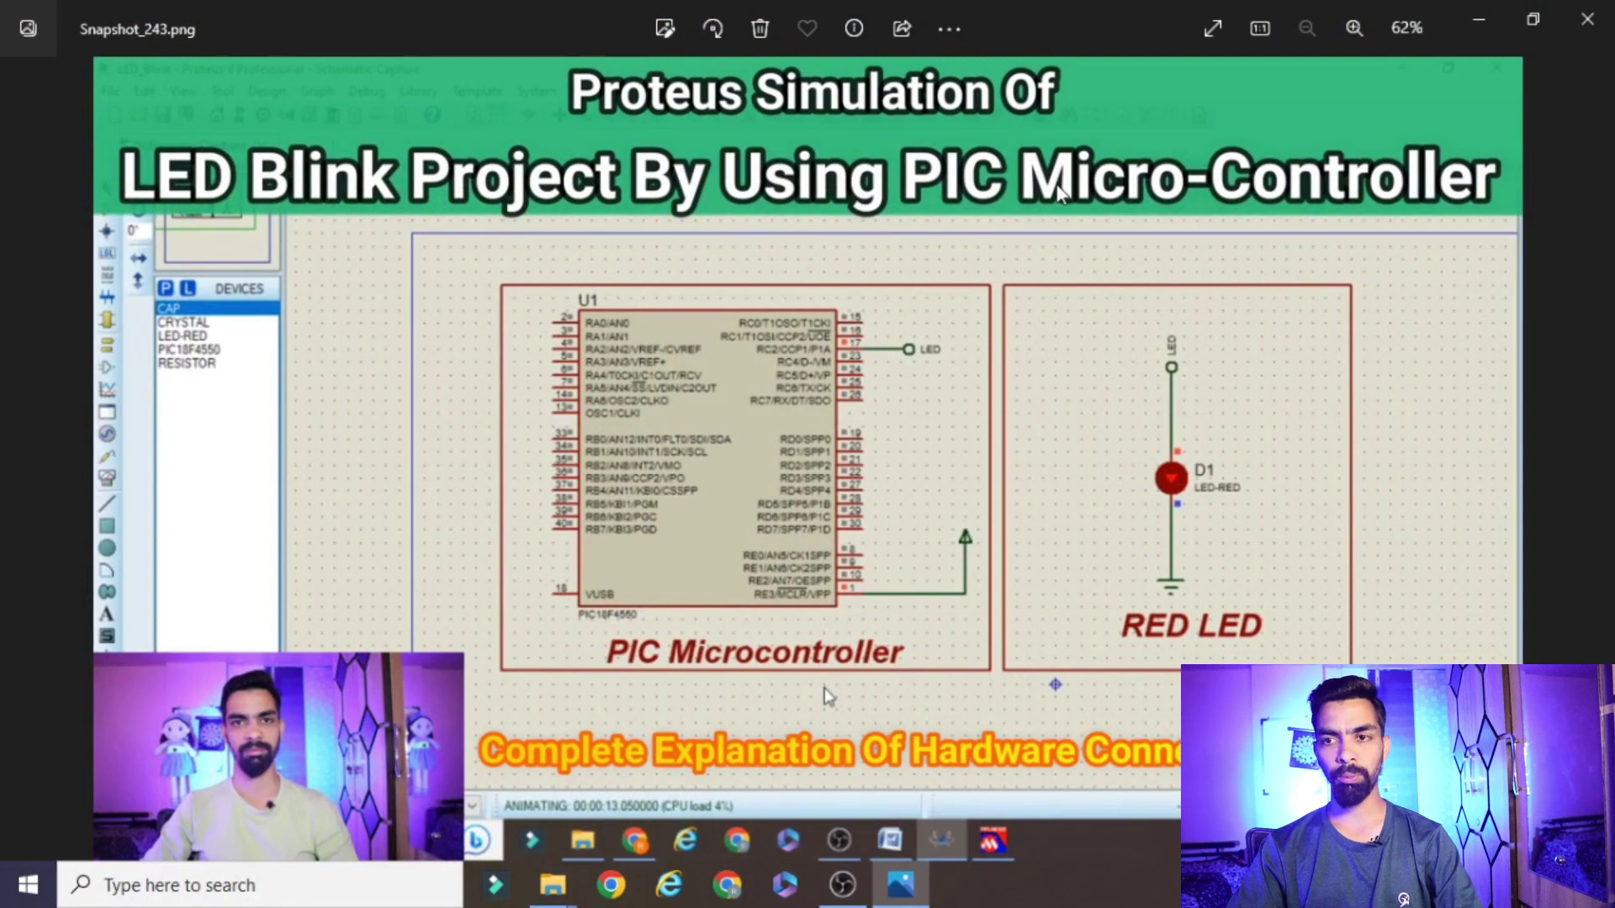
{"action": "key", "text": "super+d"}
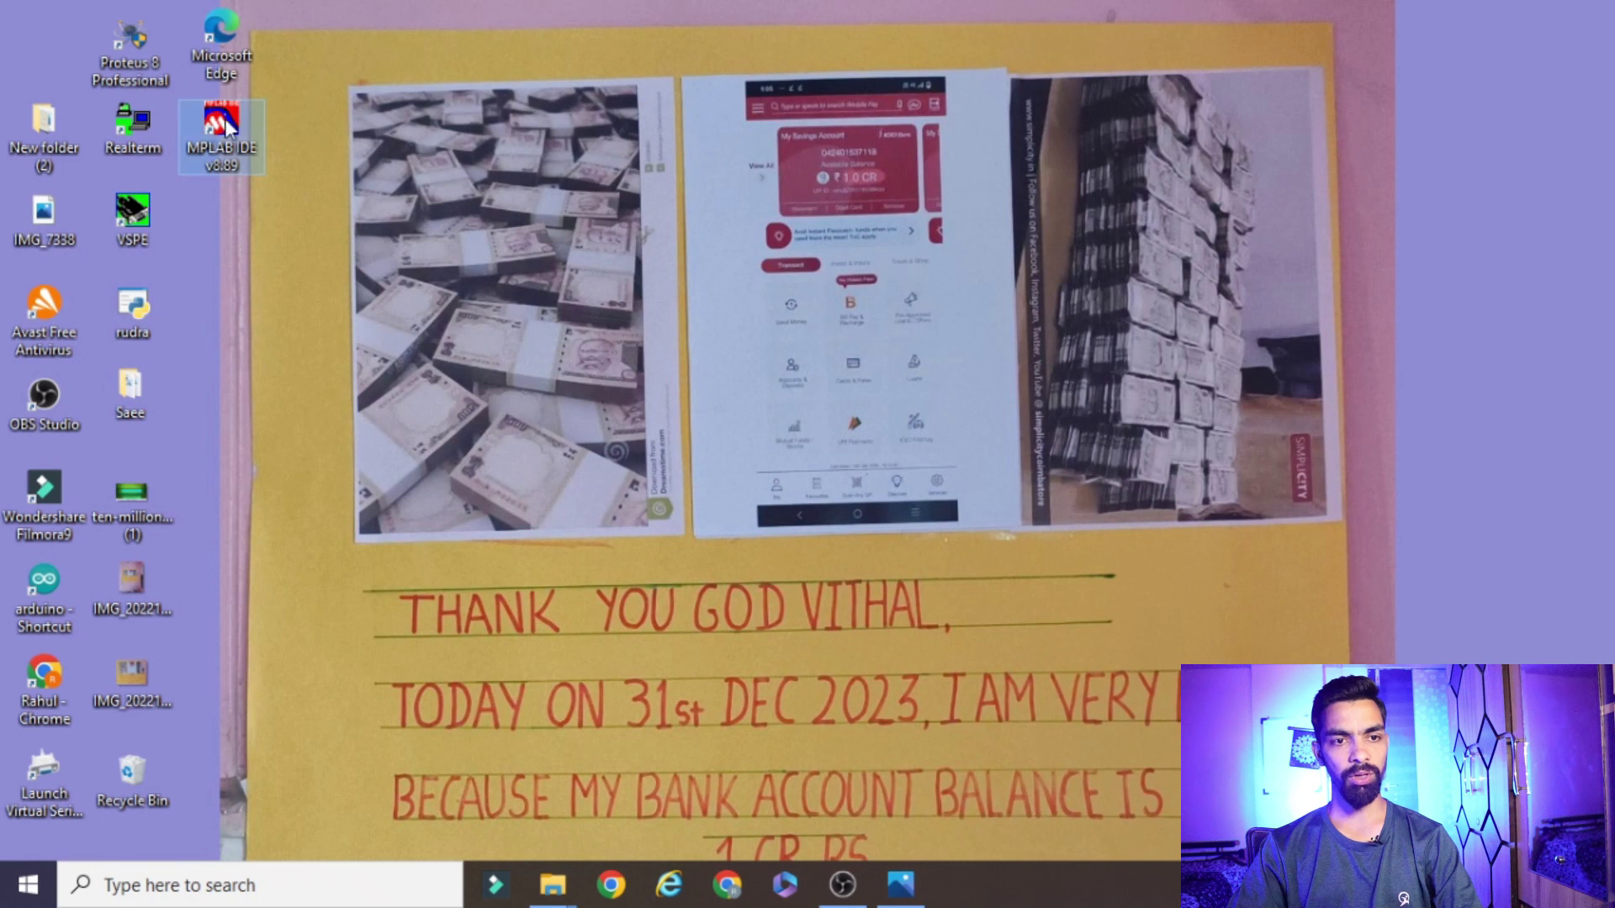
{"action": "double_click", "coordinate": [225, 118]}
{"action": "left_click_drag", "start_coordinate": [906, 216], "coordinate": [917, 159]}
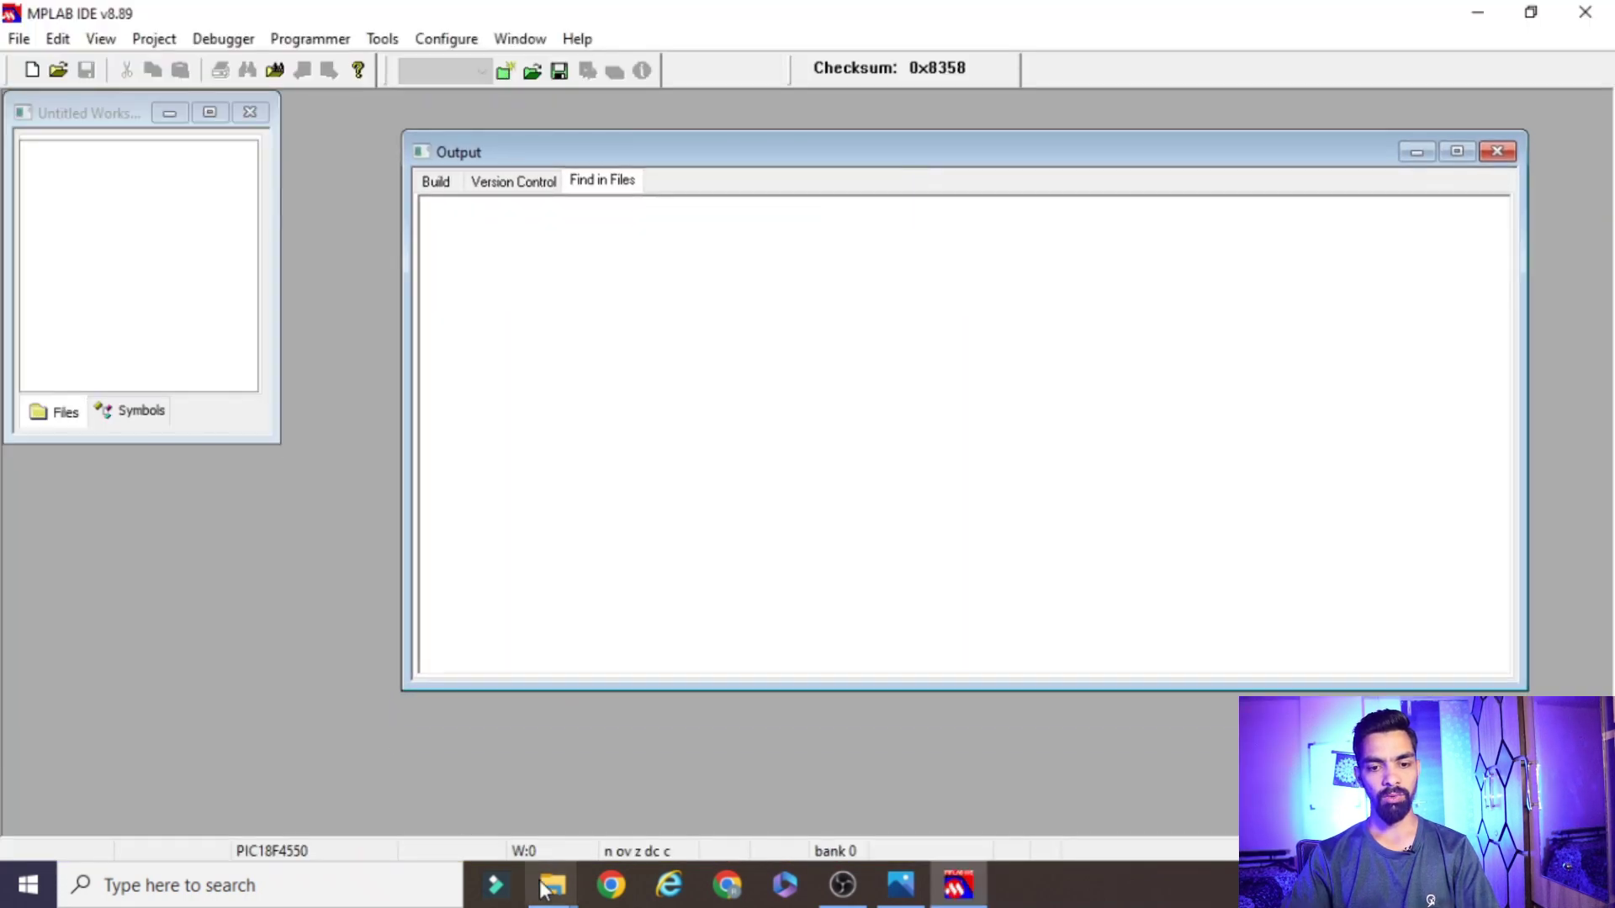
{"action": "mouse_move", "coordinate": [542, 890]}
{"action": "left_click", "coordinate": [623, 760]}
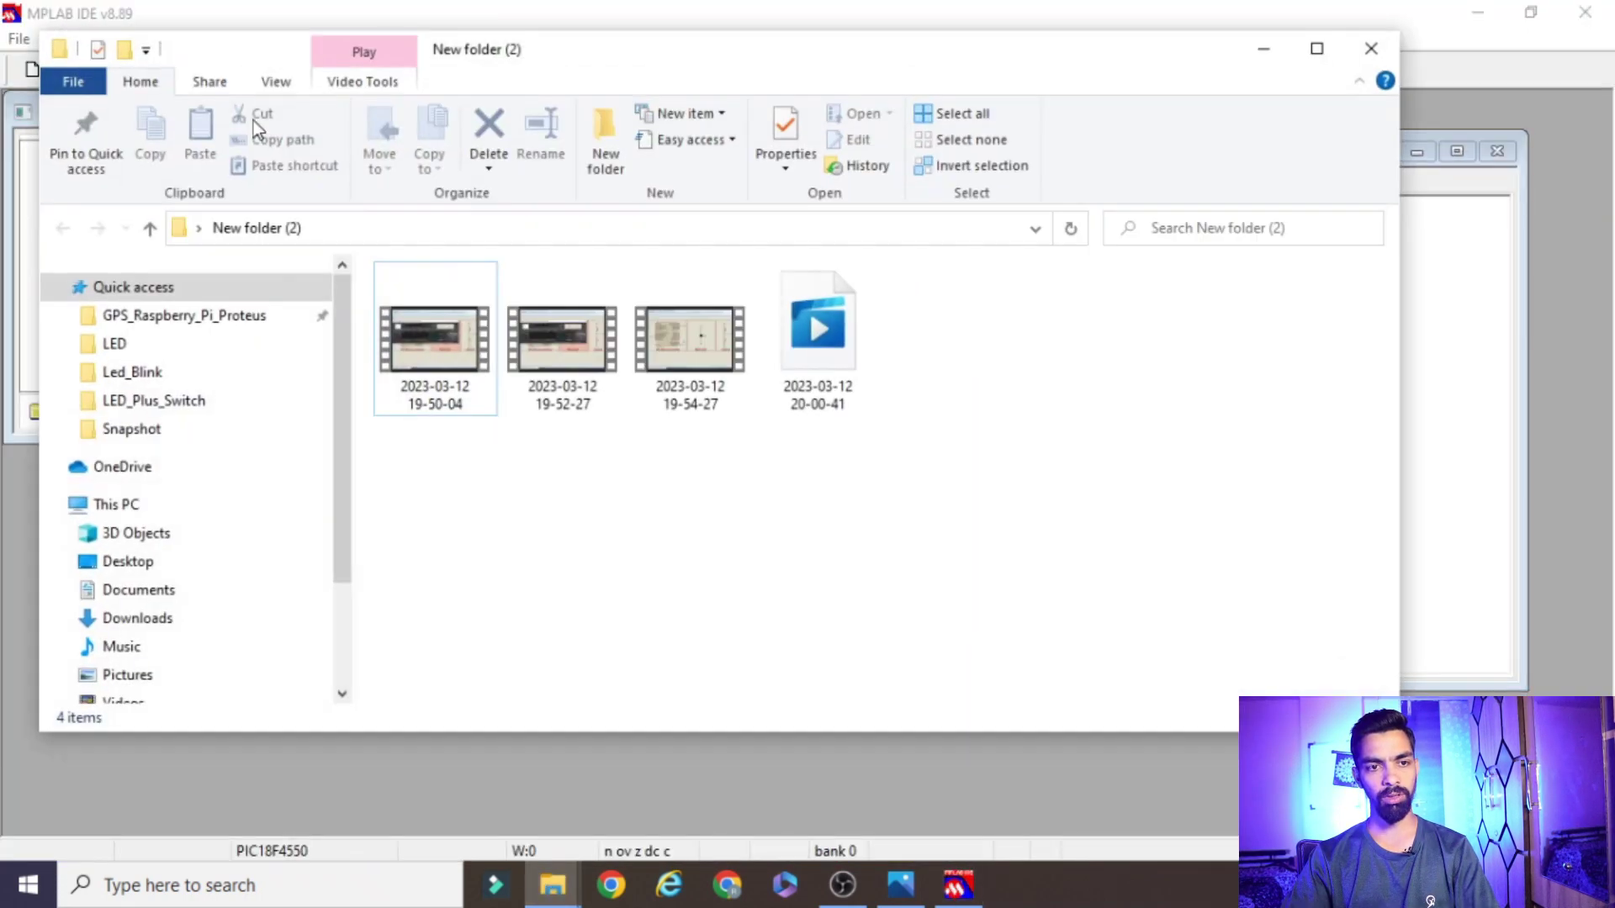
{"action": "left_click", "coordinate": [155, 405]}
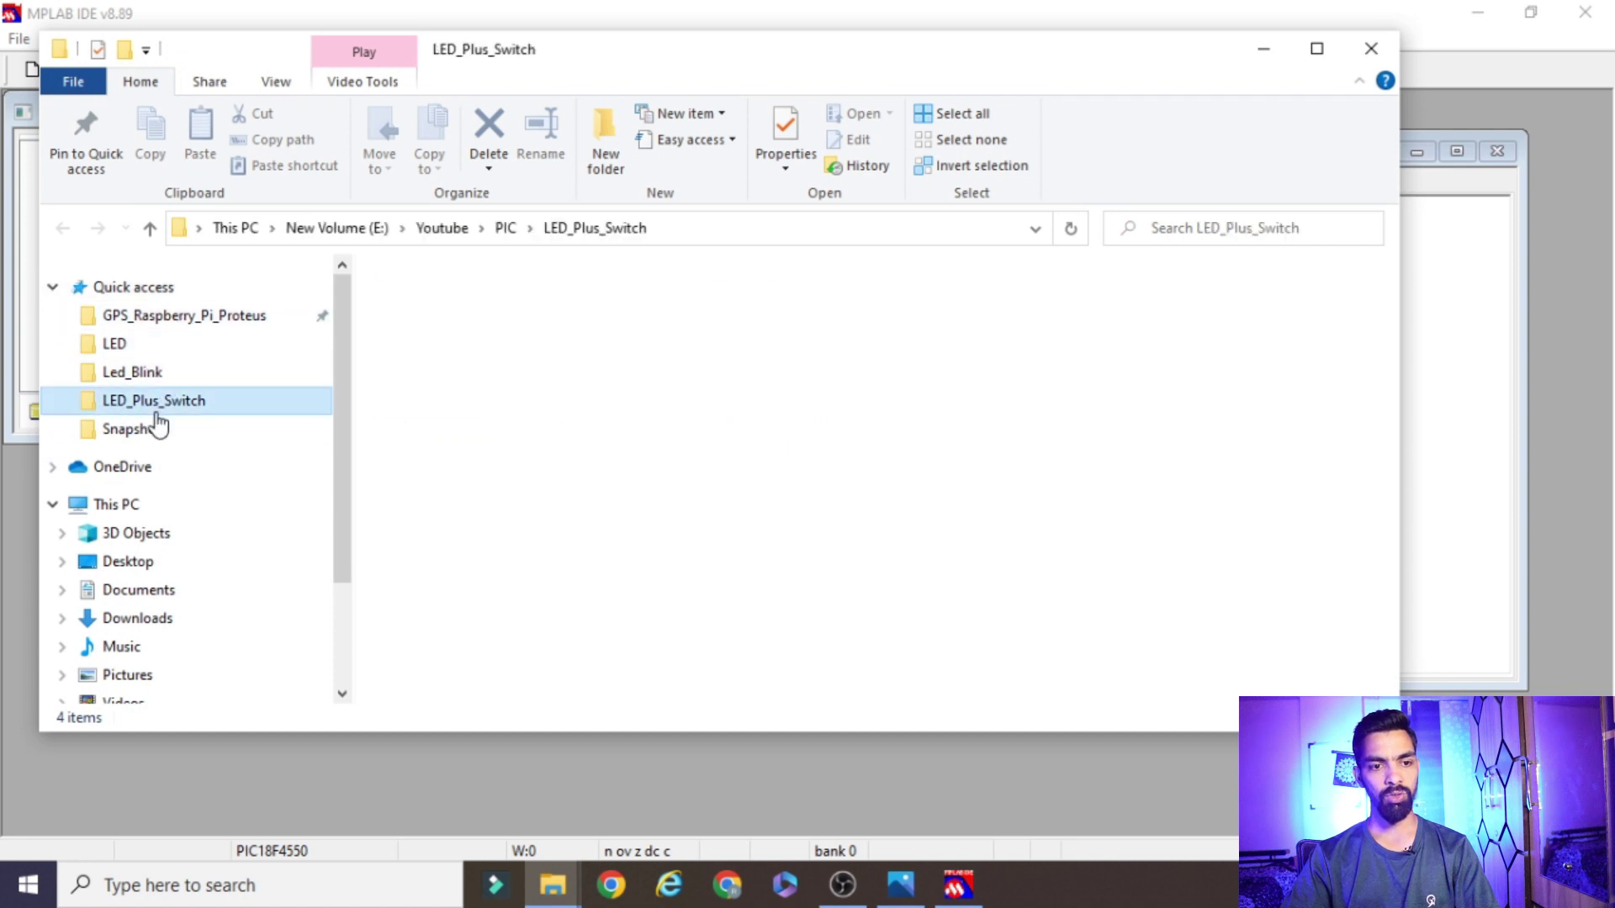
{"action": "left_click", "coordinate": [504, 238]}
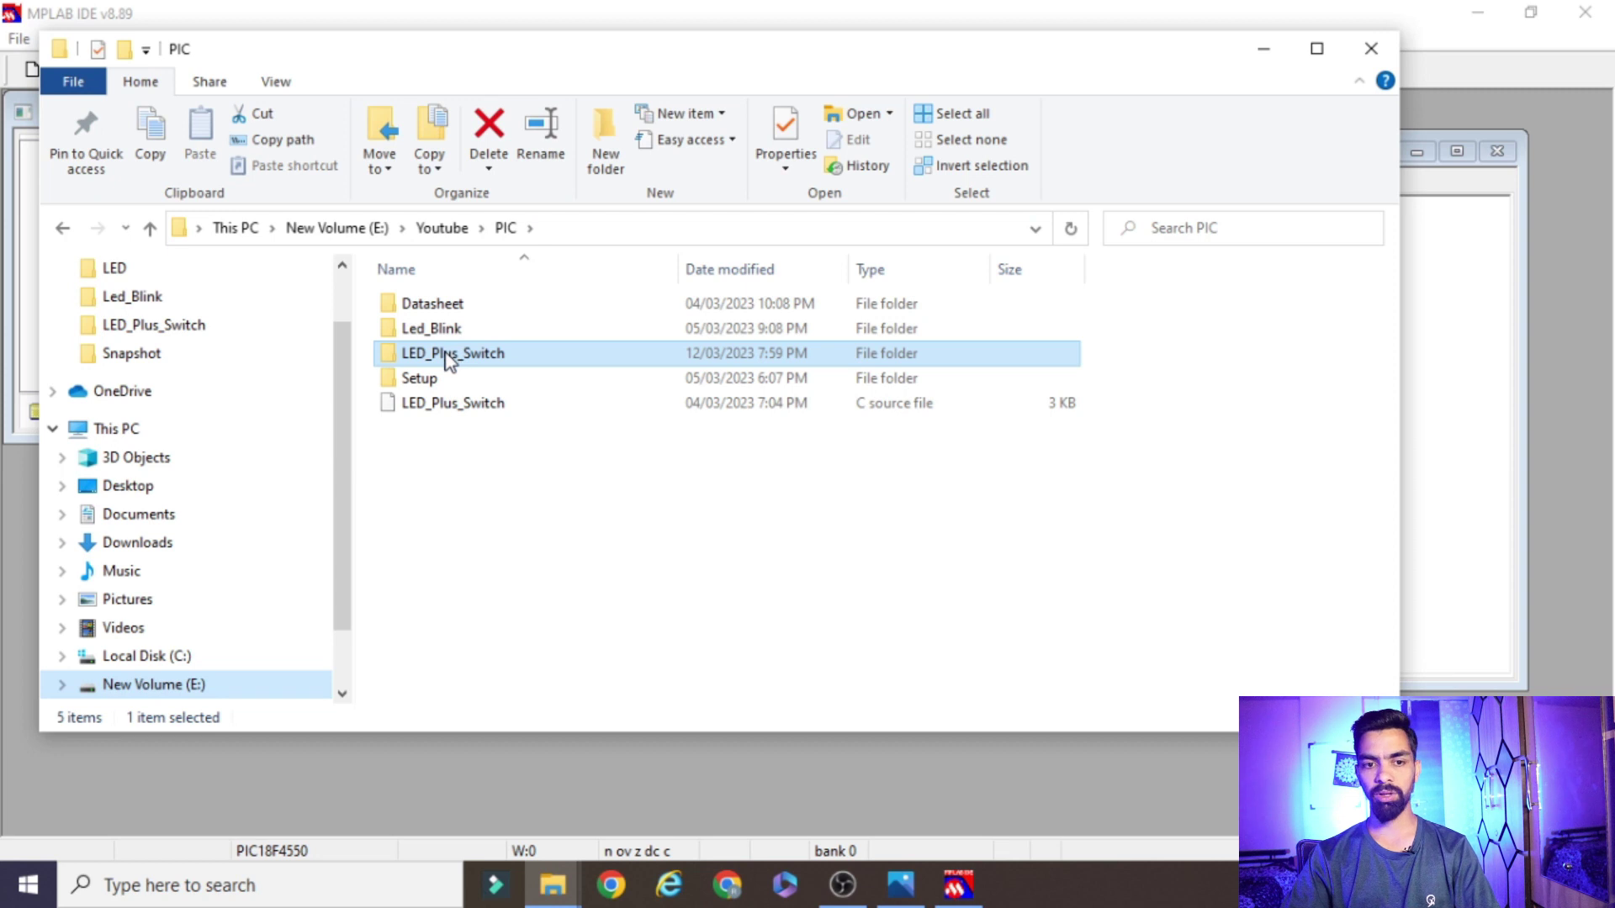
{"action": "double_click", "coordinate": [446, 355]}
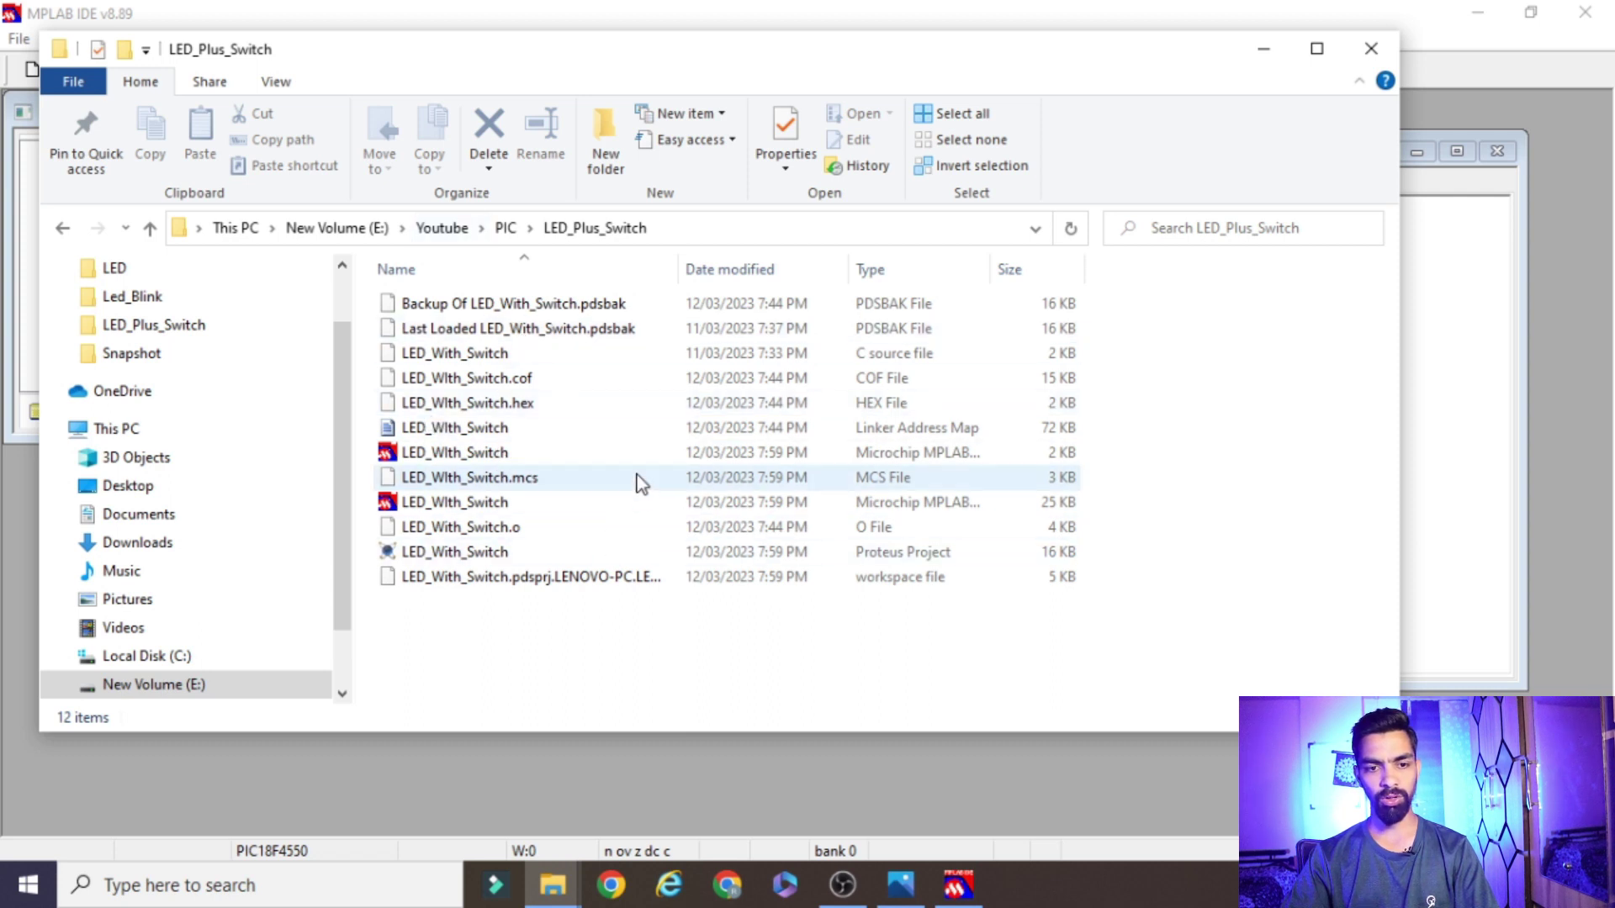
{"action": "left_click", "coordinate": [957, 884]}
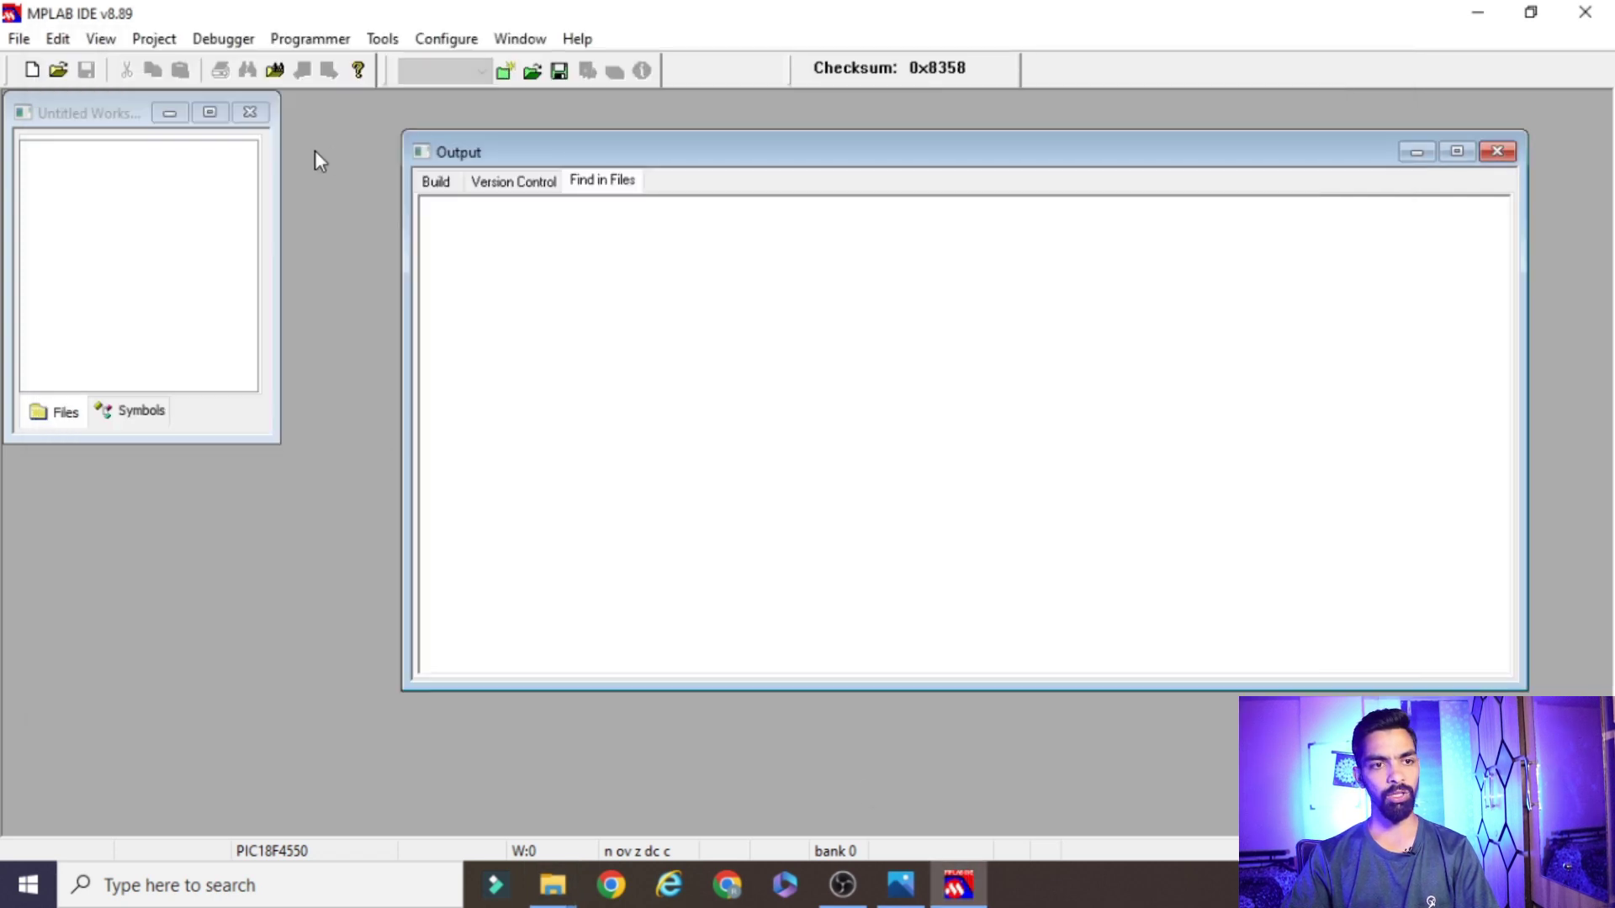
Load the LED_With_Switch workspace via File > Open Workspace and restore the editor window
{"action": "left_click", "coordinate": [18, 38]}
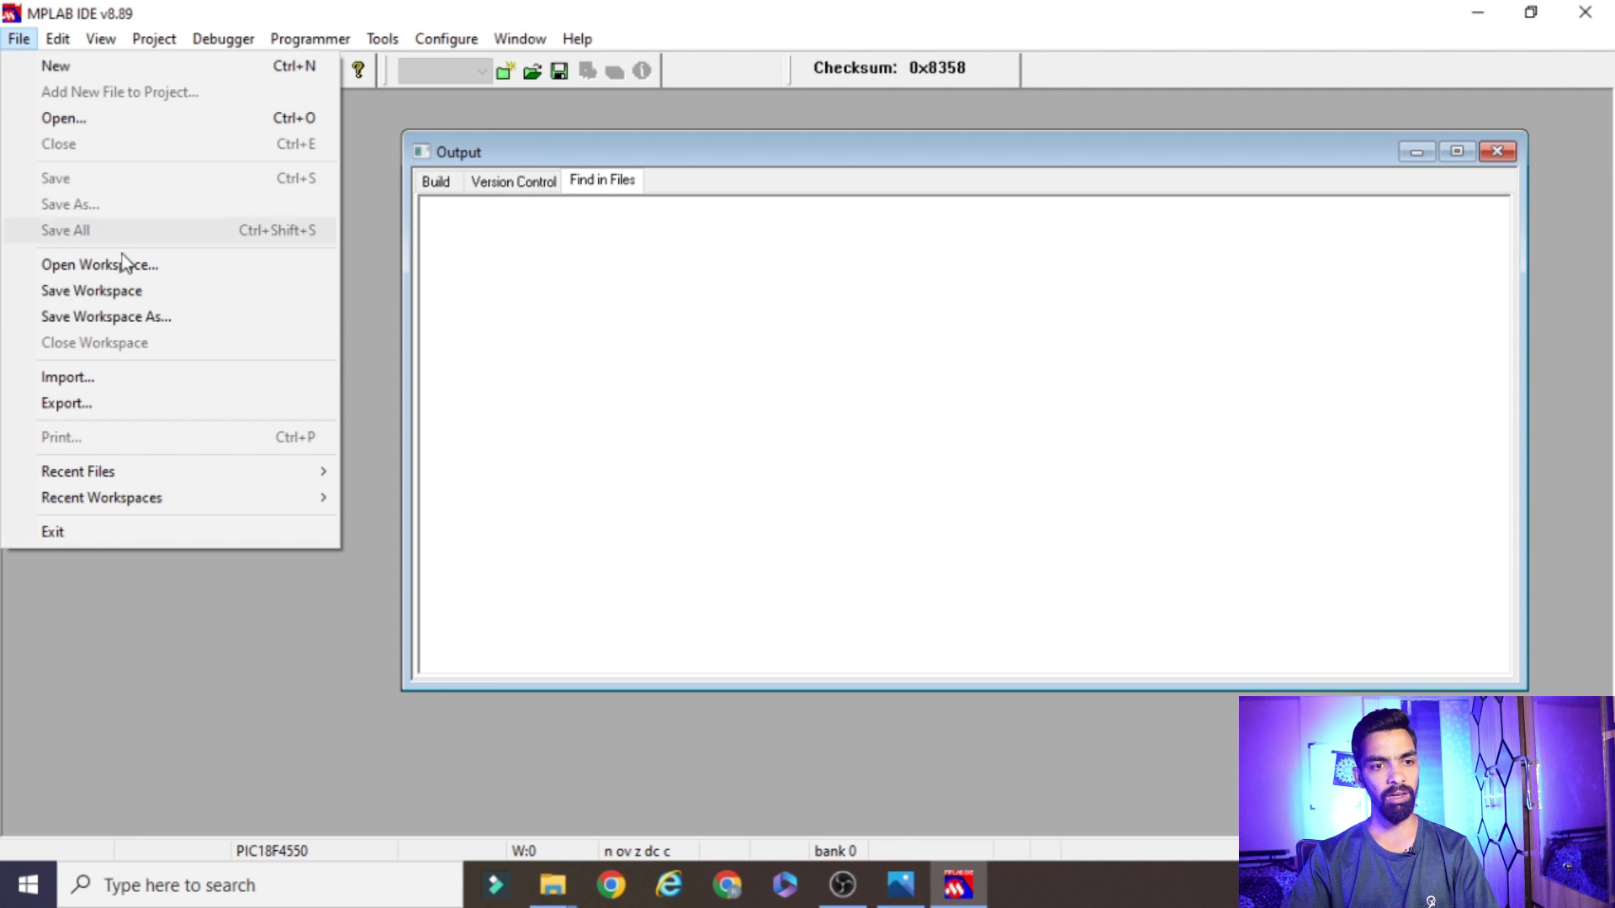
{"action": "left_click", "coordinate": [79, 266]}
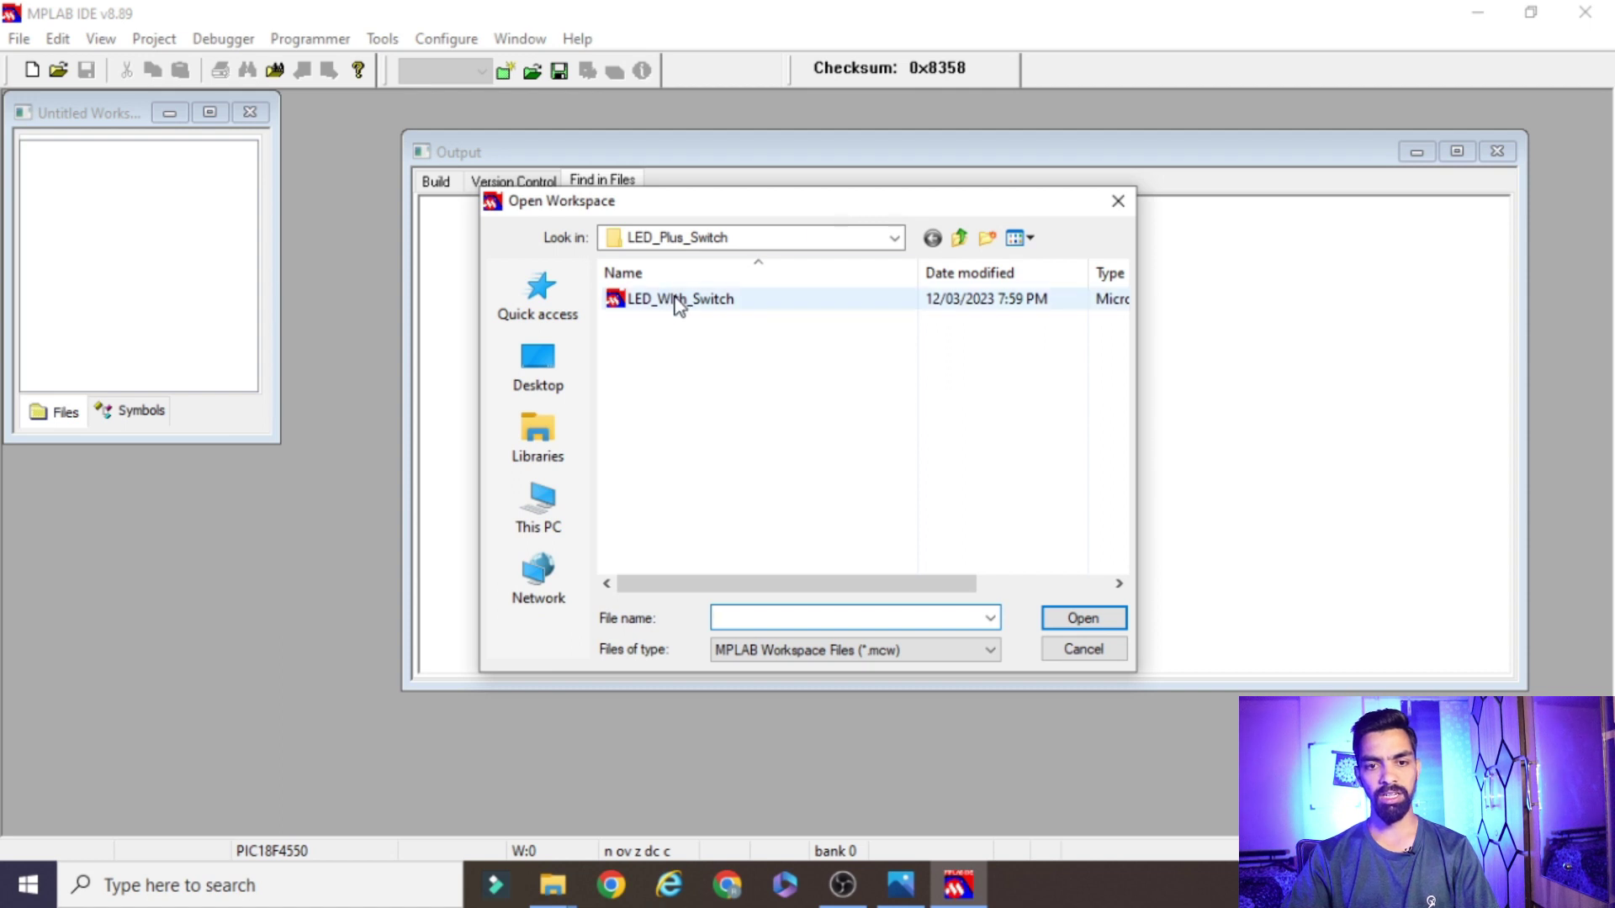
{"action": "left_click", "coordinate": [701, 305]}
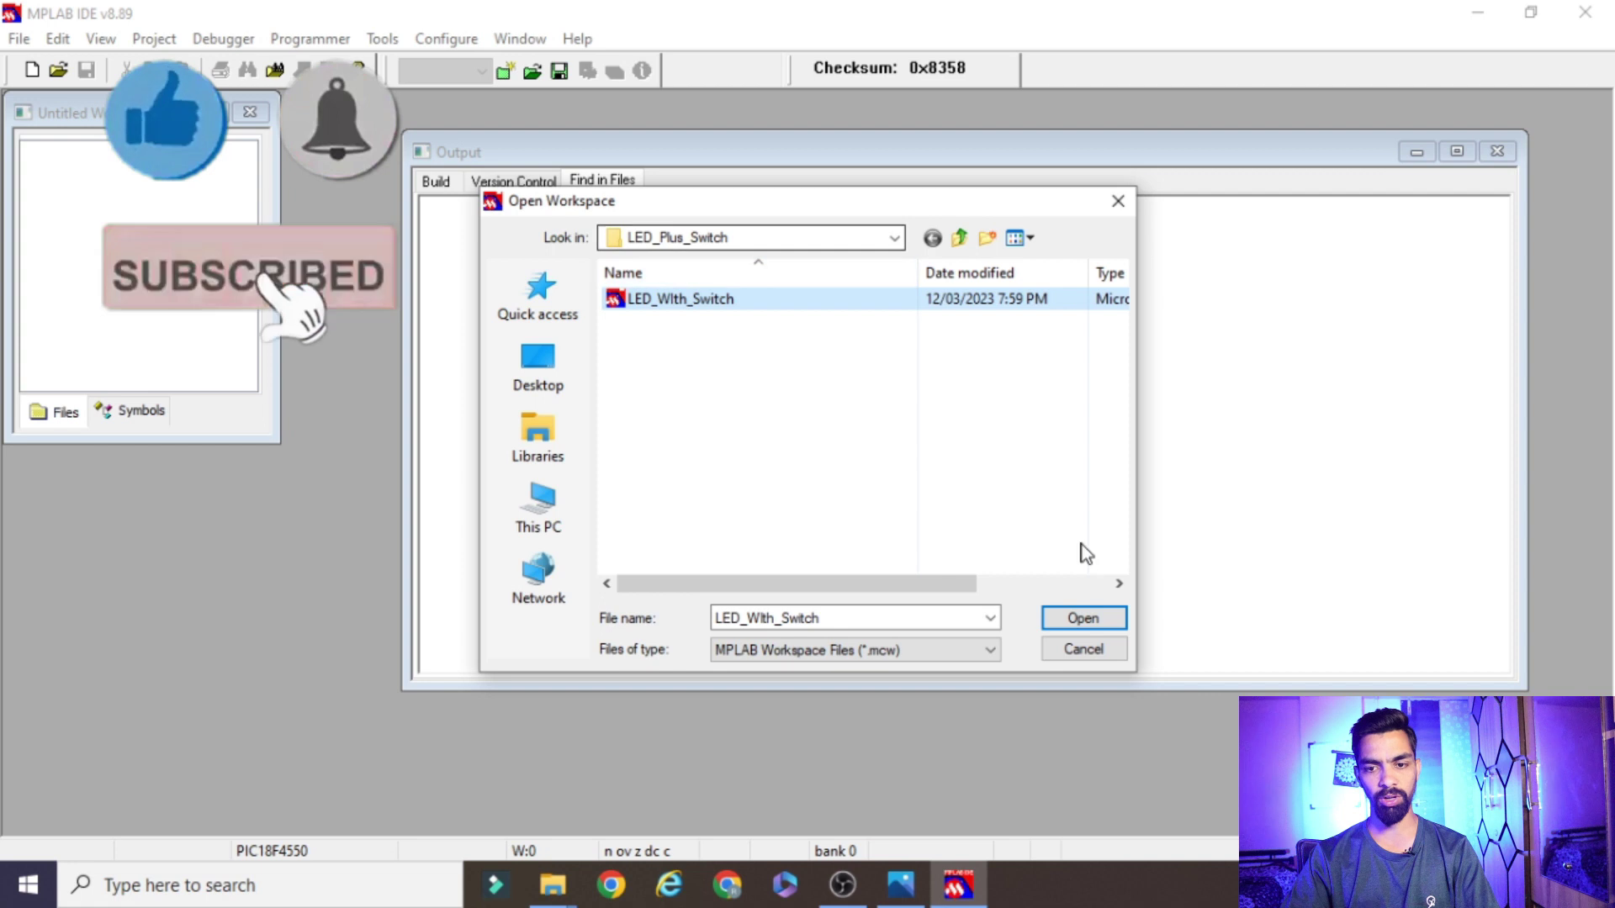
{"action": "left_click", "coordinate": [1084, 619]}
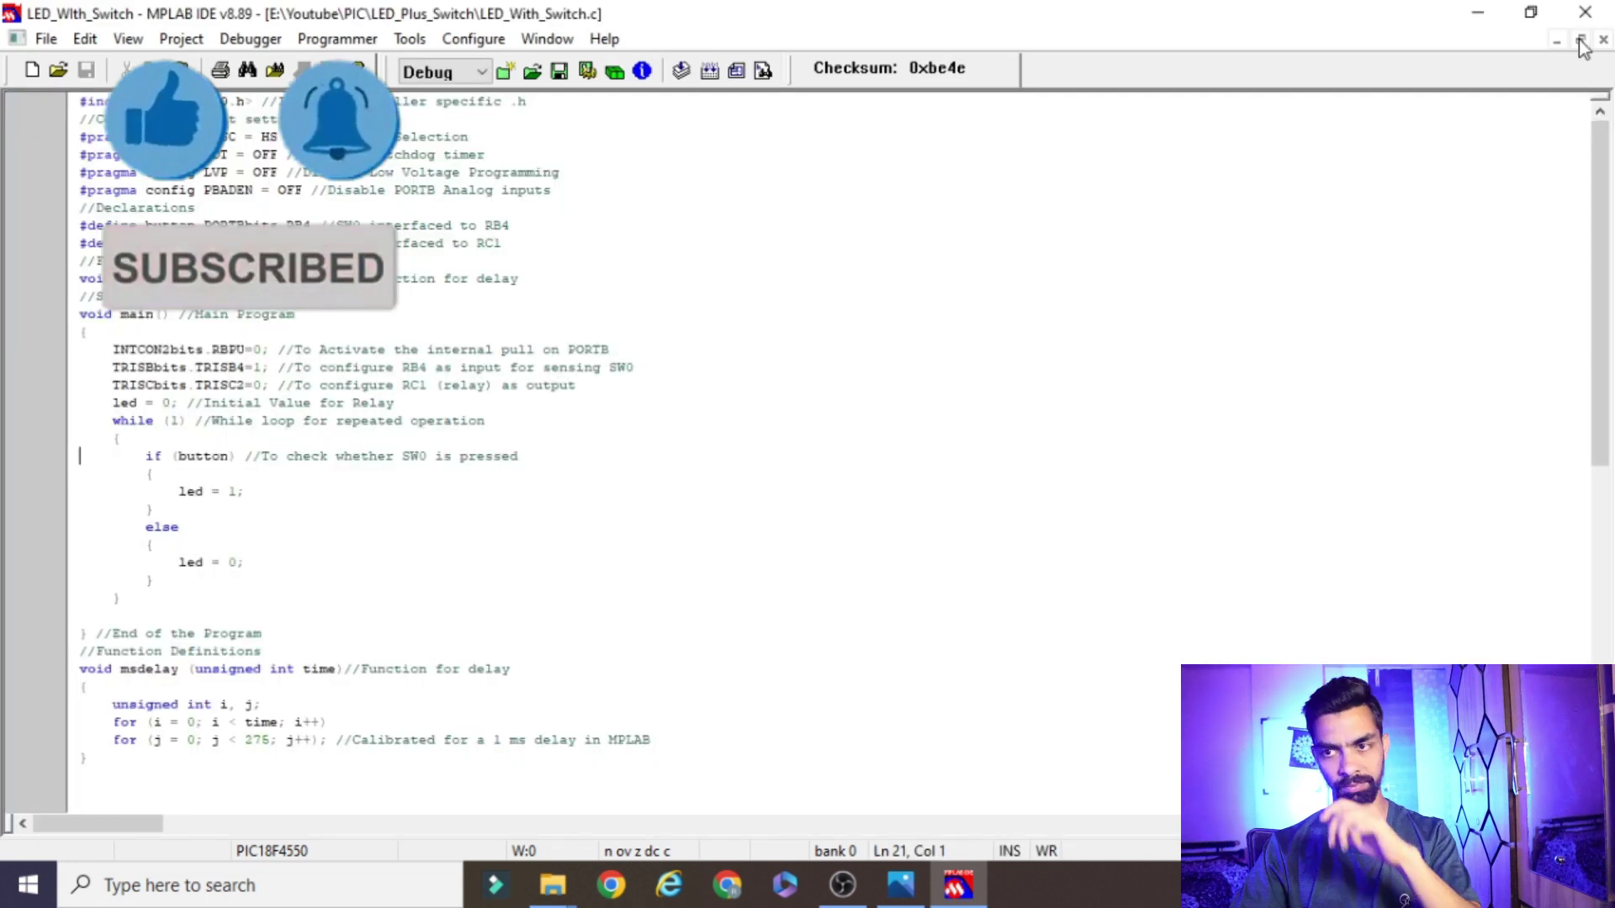
{"action": "left_click", "coordinate": [1582, 40]}
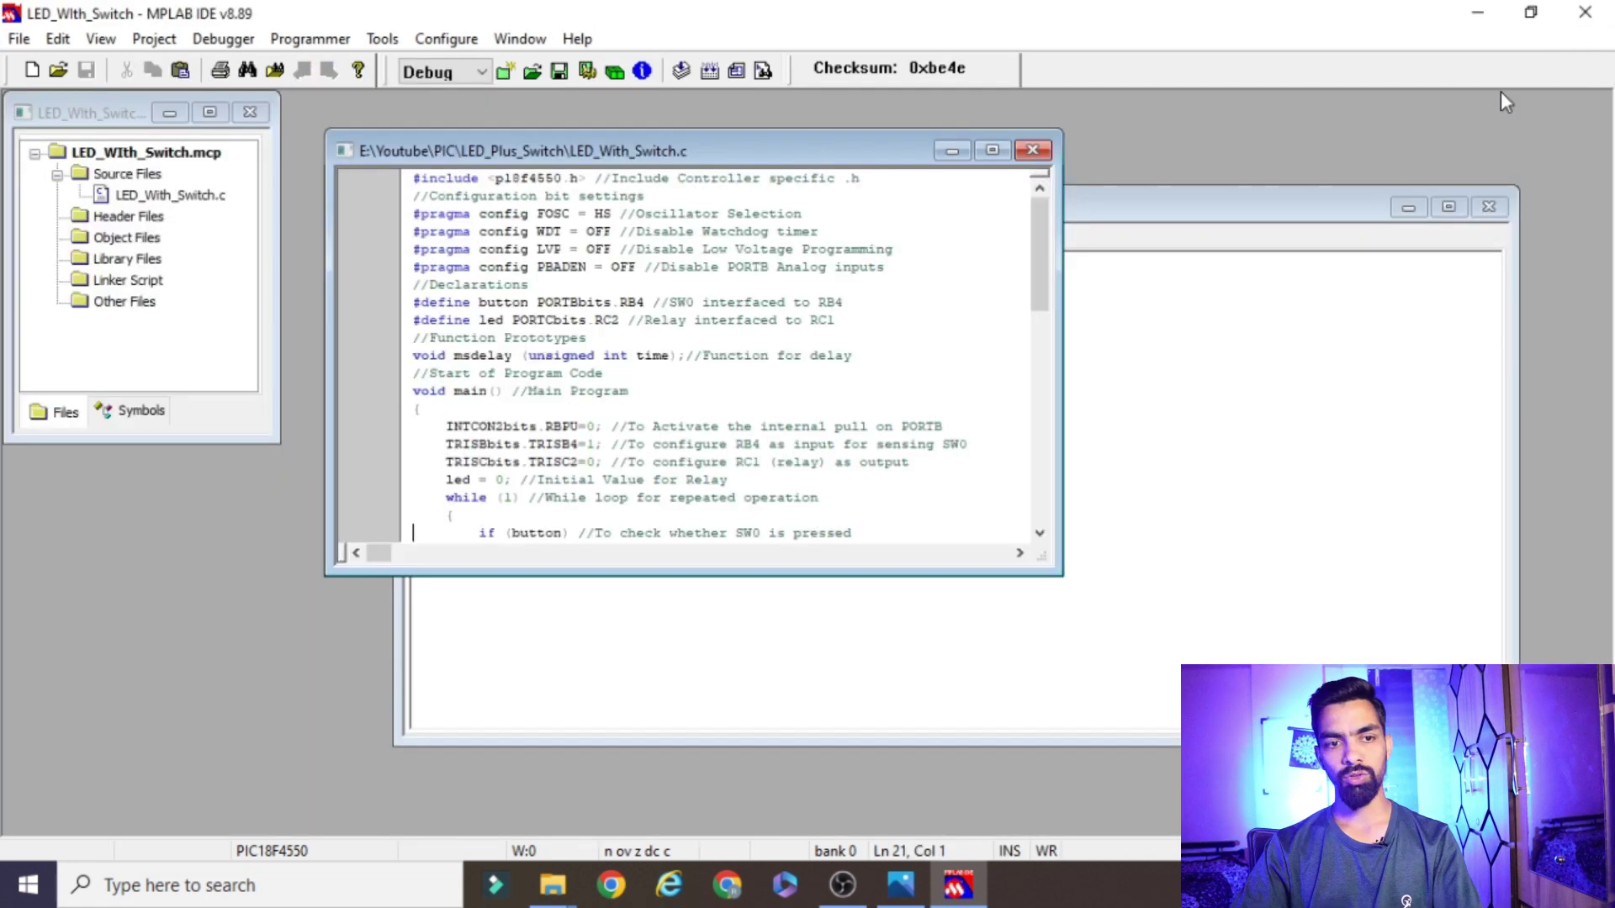
Show LED_With_Switch.c full-size and highlight the #include header line
{"action": "left_click", "coordinate": [148, 191]}
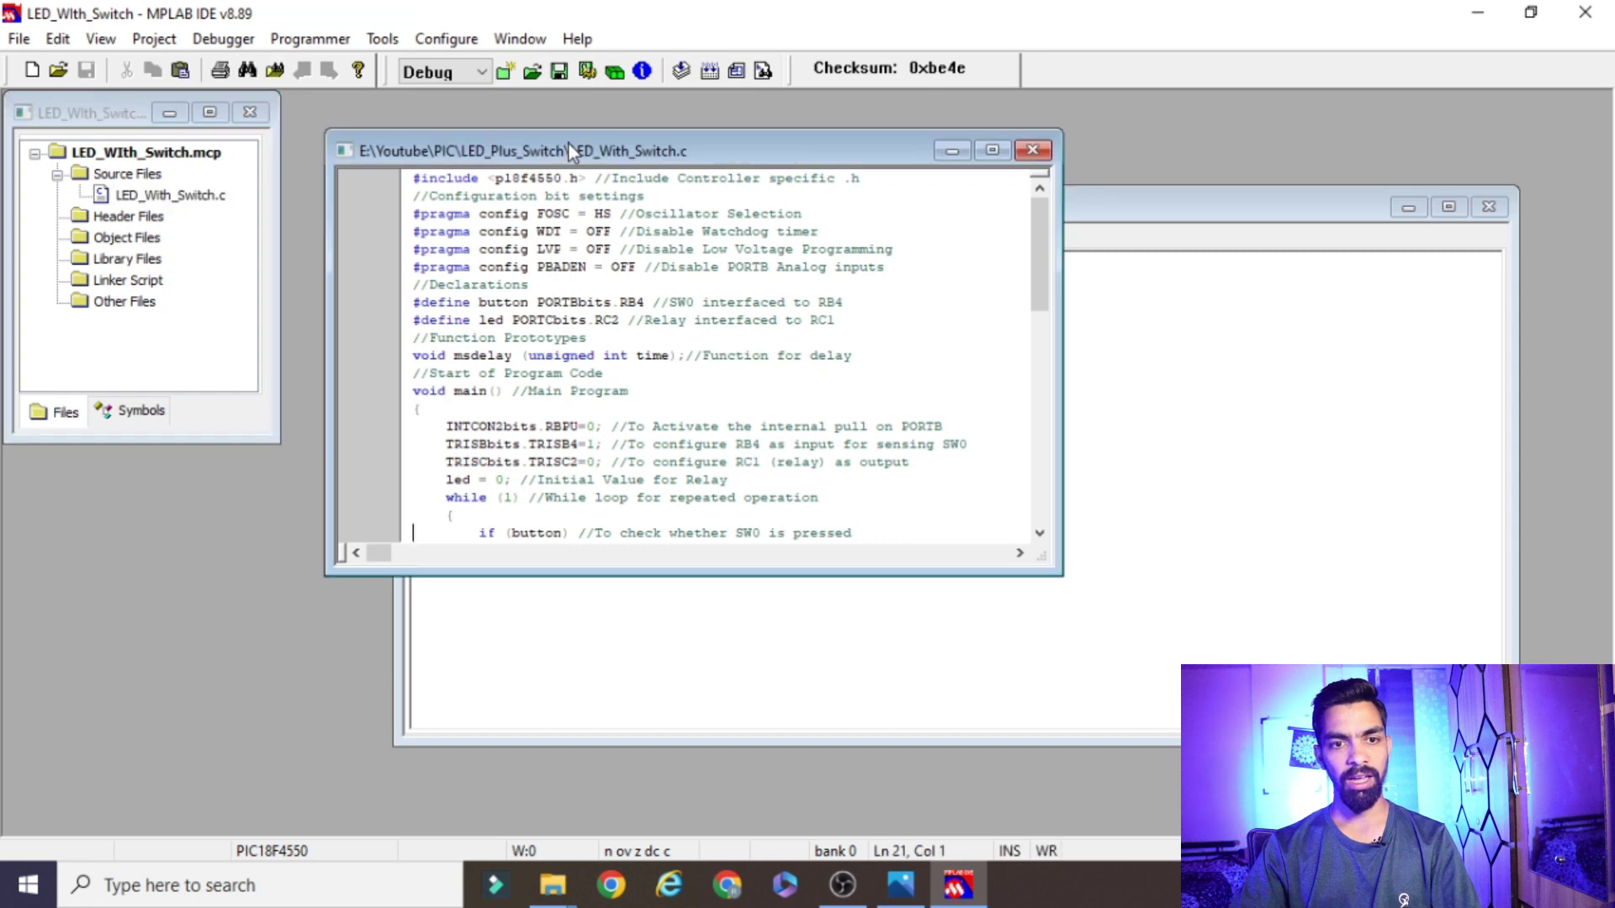
{"action": "double_click", "coordinate": [568, 143]}
{"action": "left_click_drag", "start_coordinate": [123, 118], "coordinate": [575, 349]}
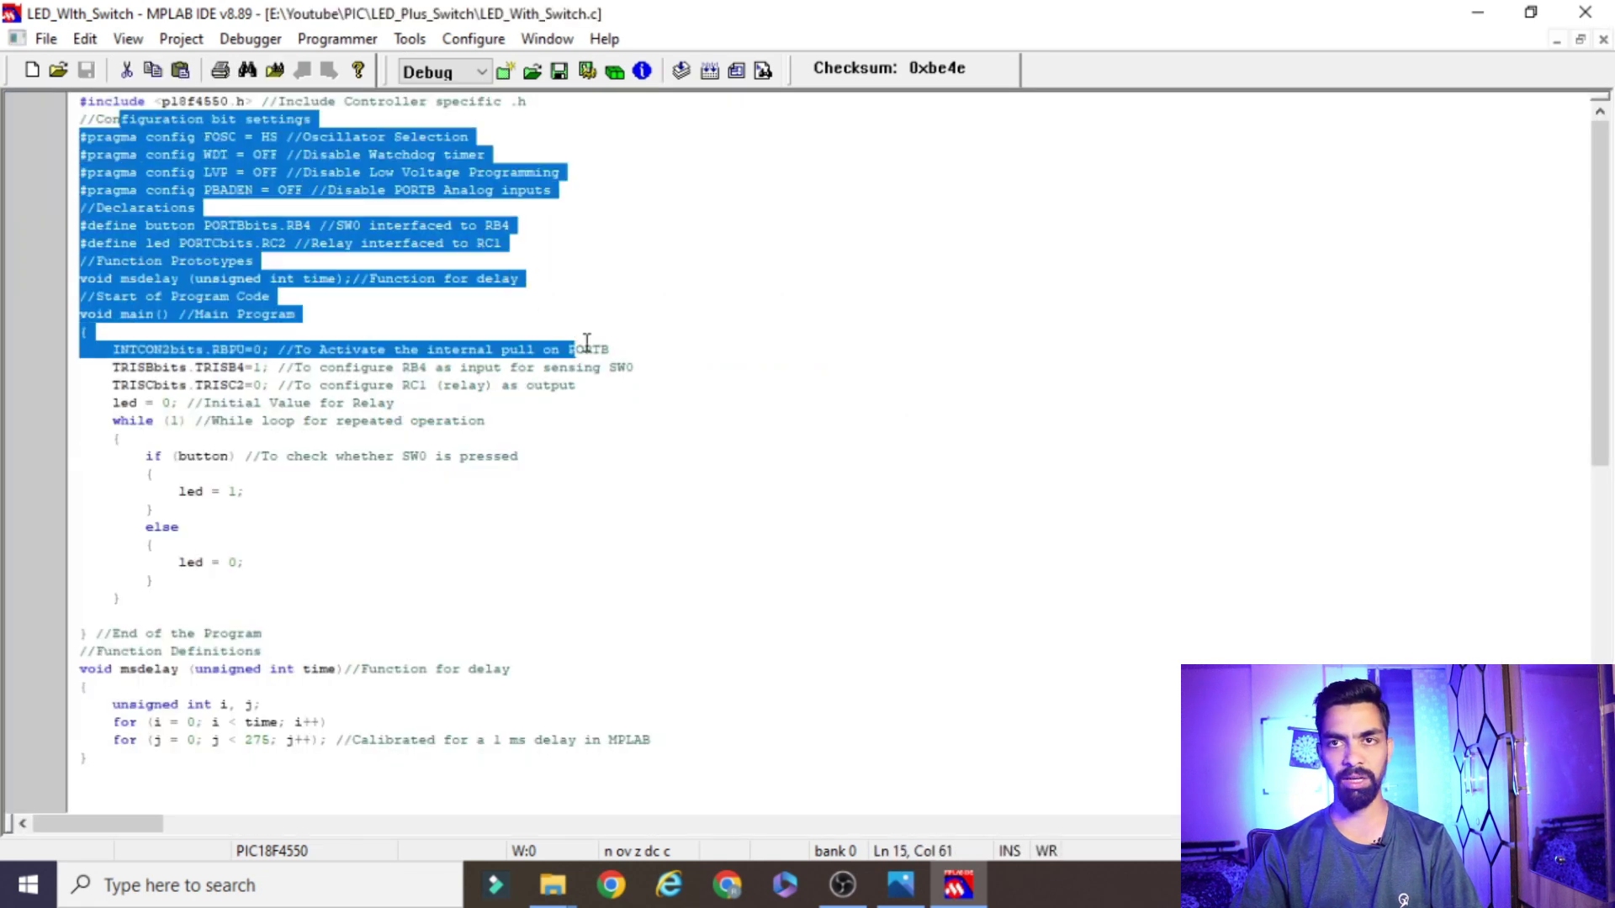
{"action": "left_click", "coordinate": [617, 352]}
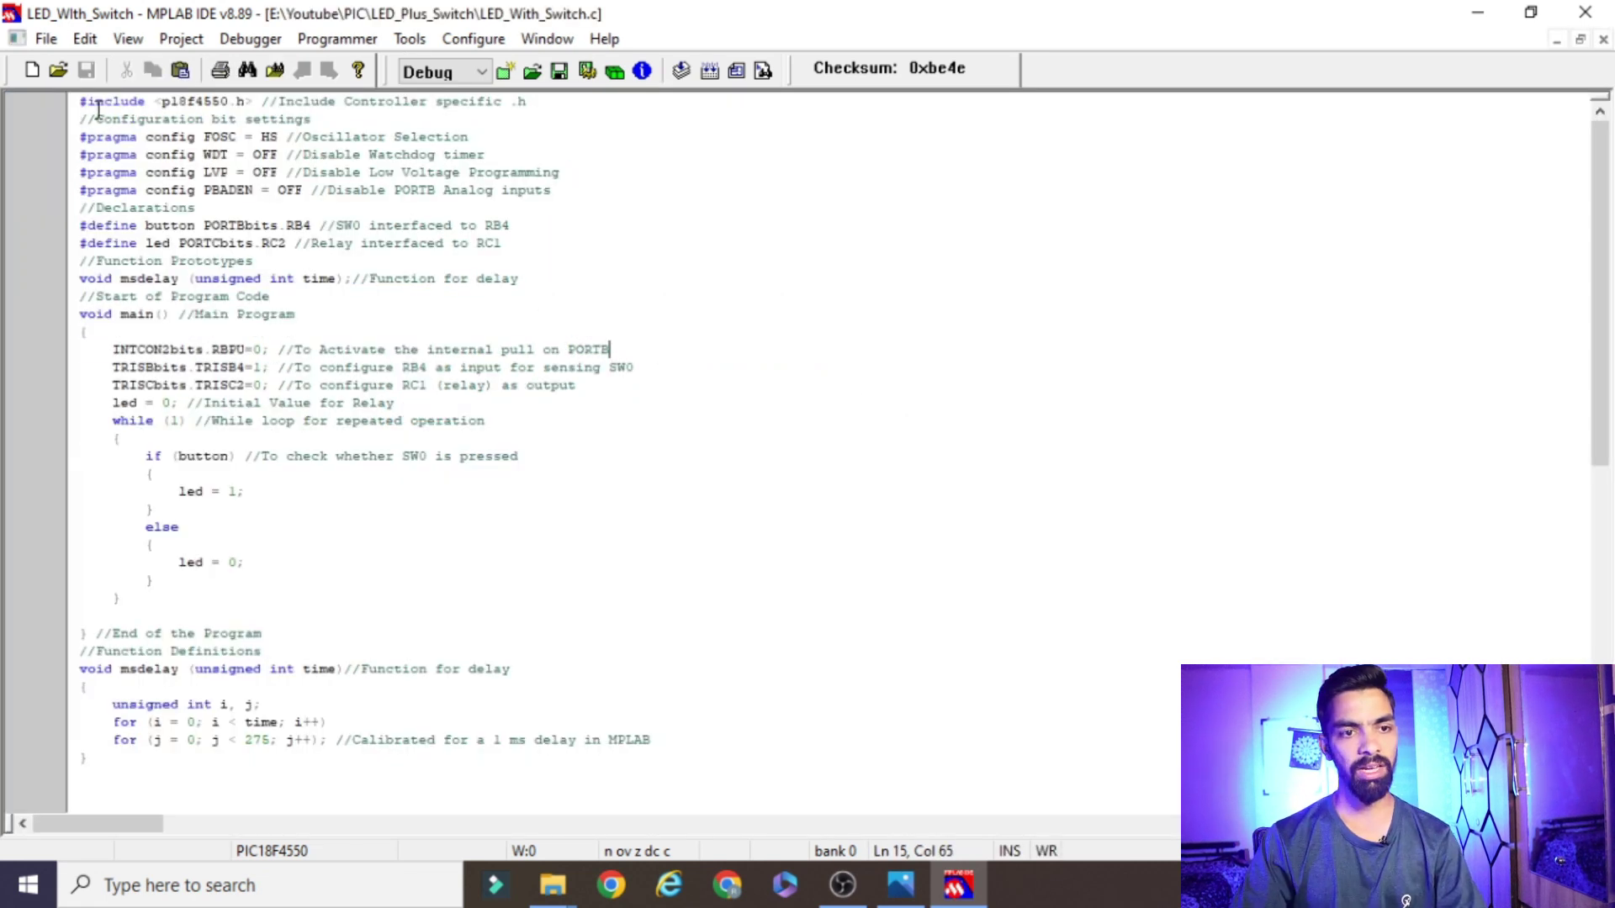
{"action": "left_click_drag", "start_coordinate": [88, 102], "coordinate": [229, 103]}
{"action": "left_click", "coordinate": [204, 103]}
{"action": "left_click_drag", "start_coordinate": [555, 99], "coordinate": [60, 95]}
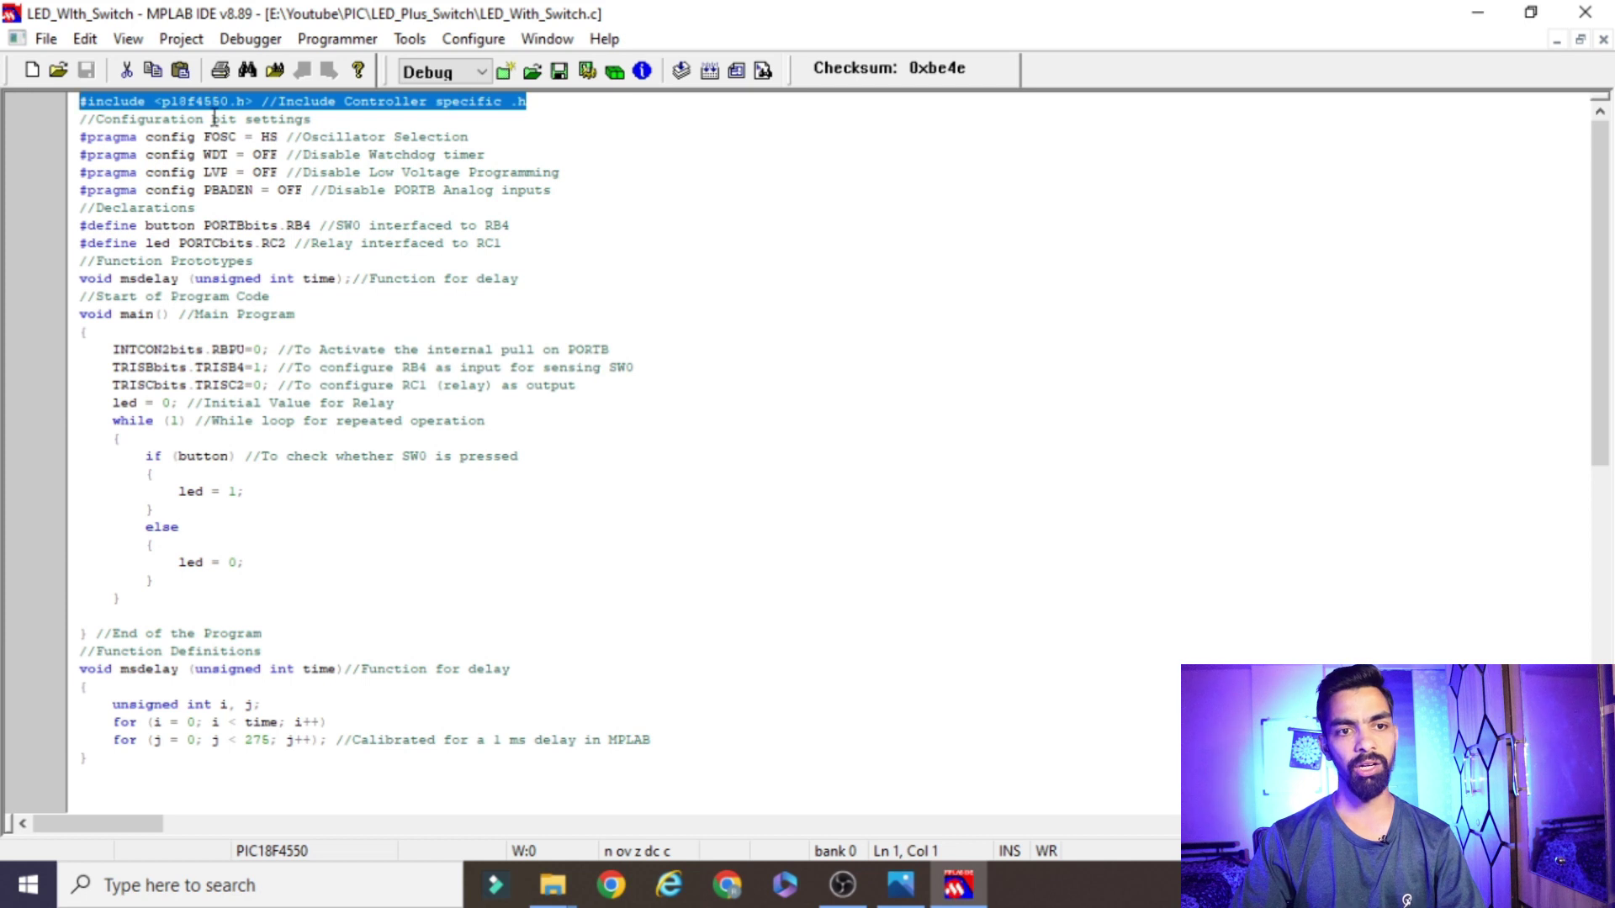
{"action": "left_click", "coordinate": [235, 101]}
{"action": "left_click_drag", "start_coordinate": [245, 102], "coordinate": [237, 102]}
{"action": "left_click", "coordinate": [247, 137]}
Highlight the #pragma config lines and the button = PORTBbits.RB4 definition
{"action": "left_click_drag", "start_coordinate": [579, 196], "coordinate": [51, 141]}
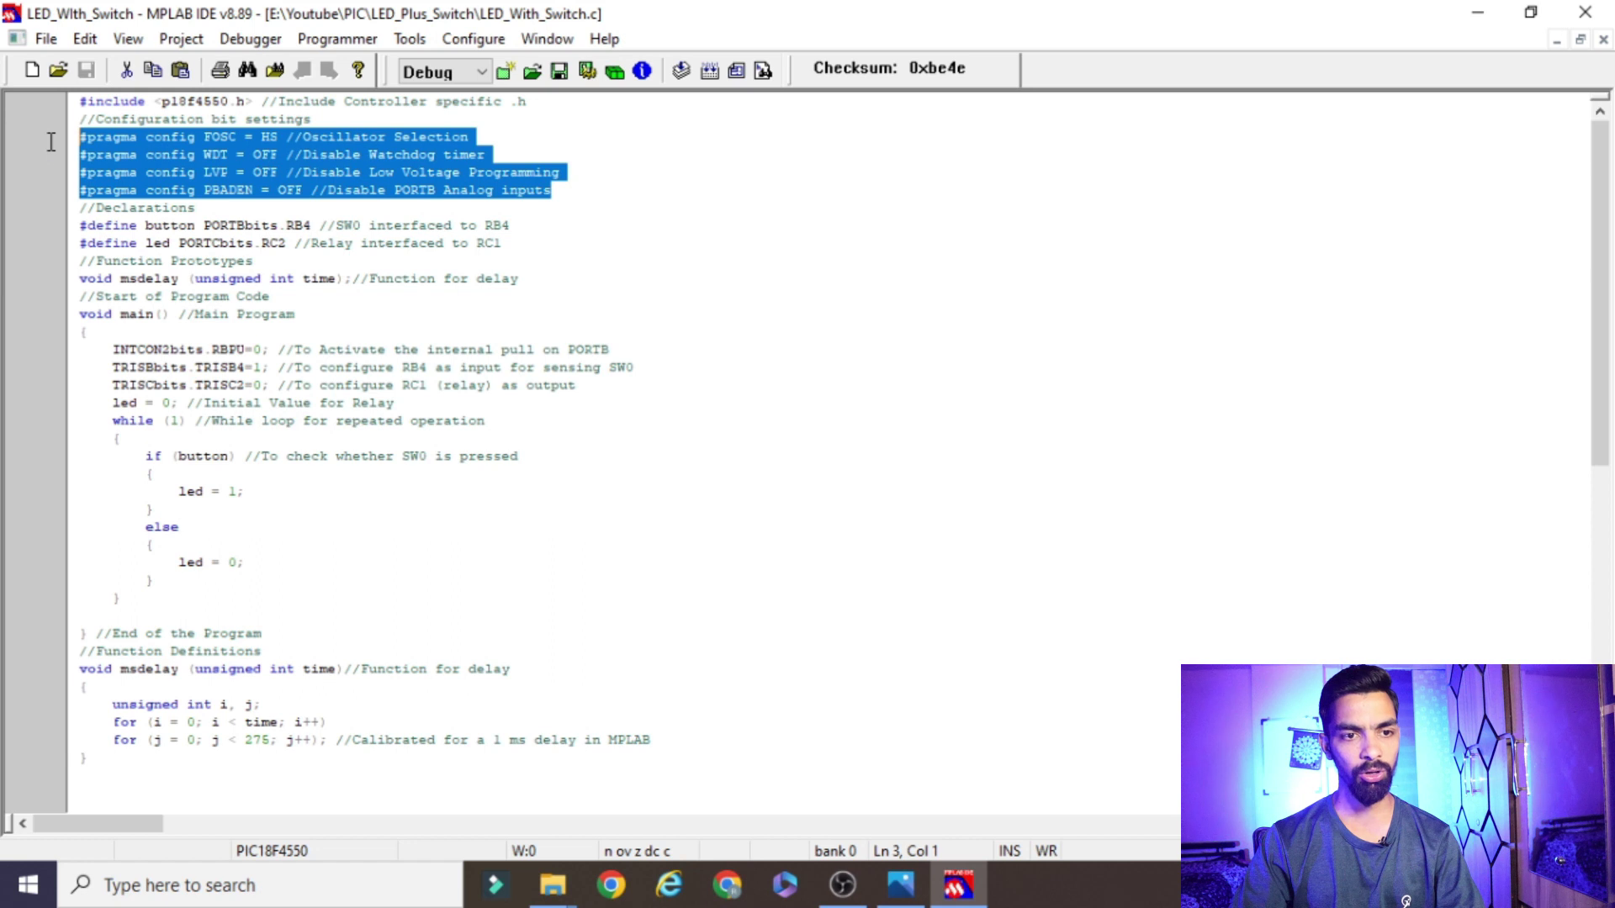
{"action": "double_click", "coordinate": [226, 227]}
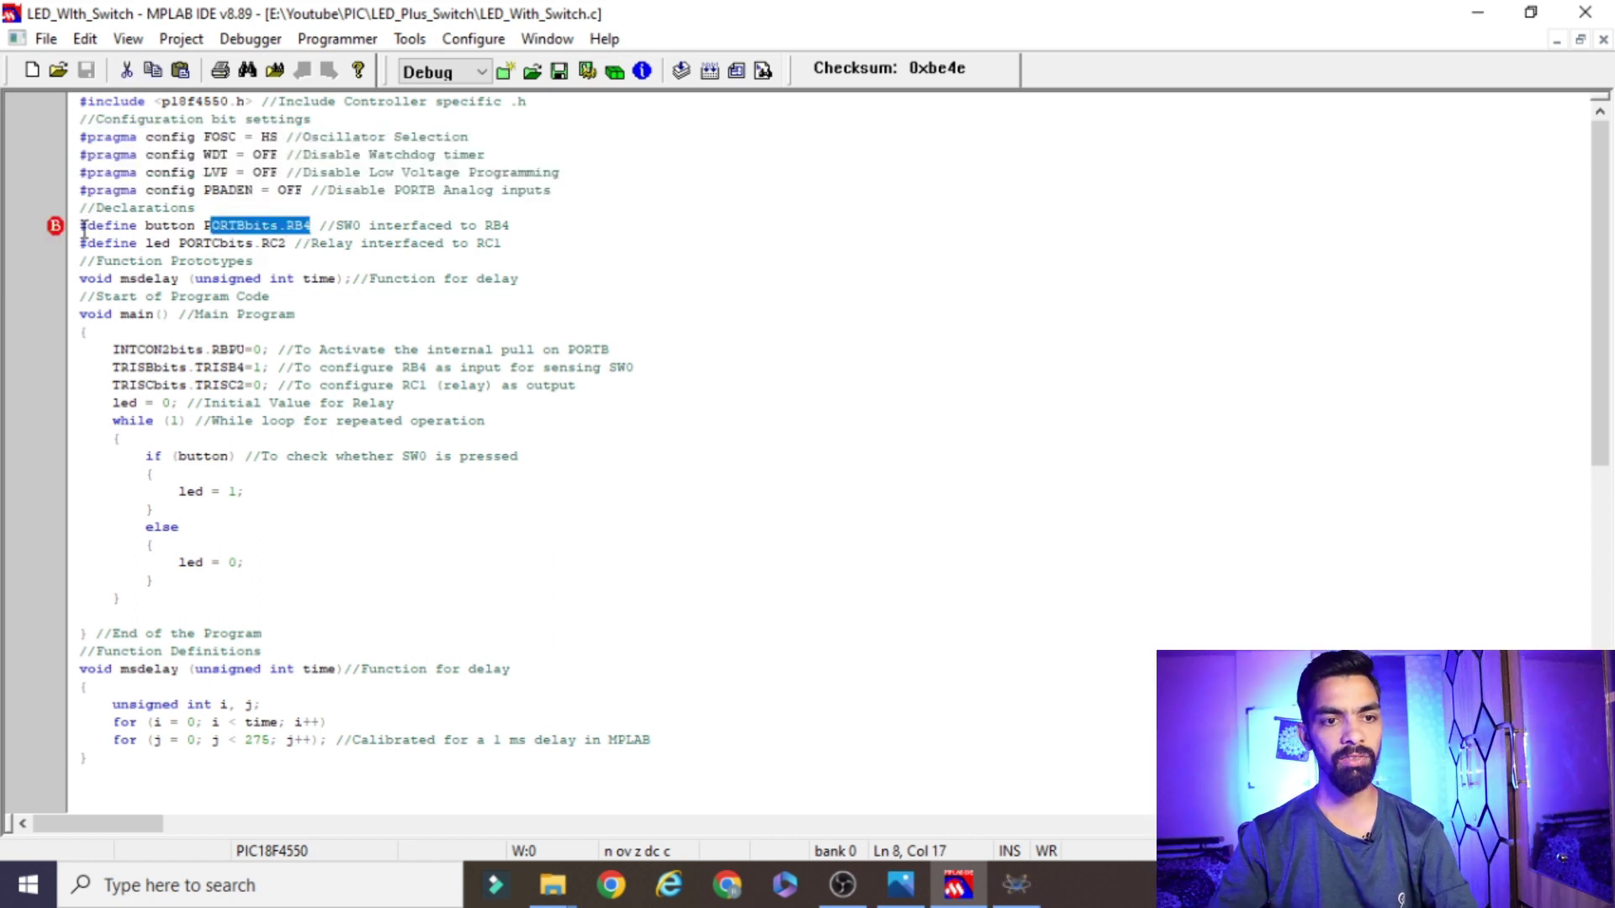
{"action": "left_click", "coordinate": [168, 225]}
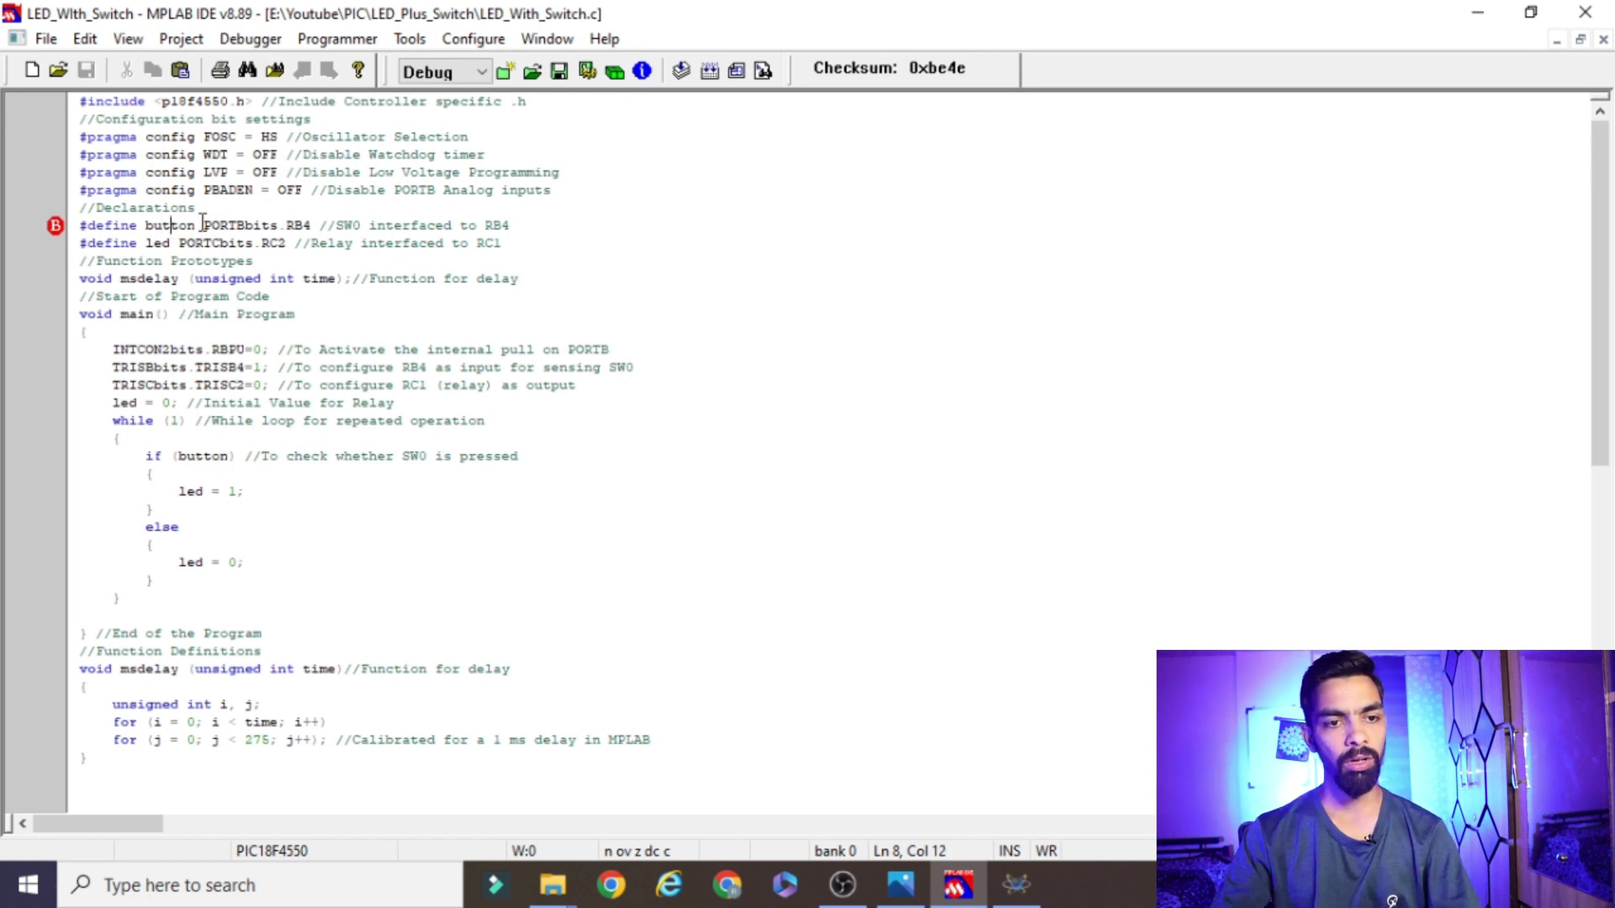
{"action": "double_click", "coordinate": [146, 225]}
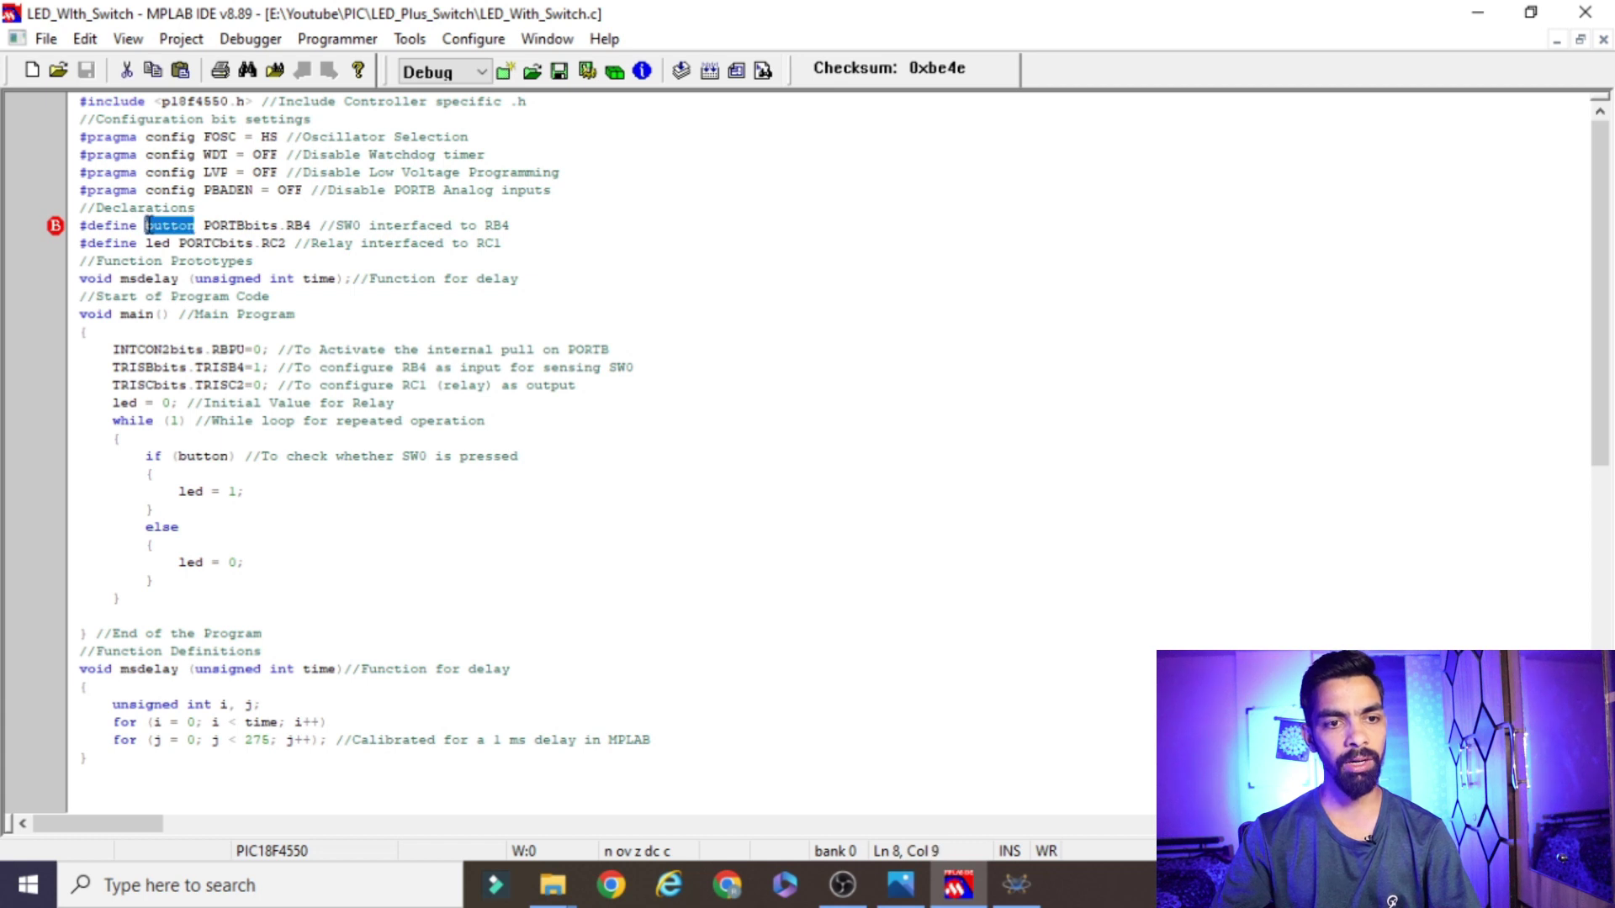
{"action": "left_click", "coordinate": [254, 242]}
{"action": "left_click_drag", "start_coordinate": [315, 226], "coordinate": [281, 226]}
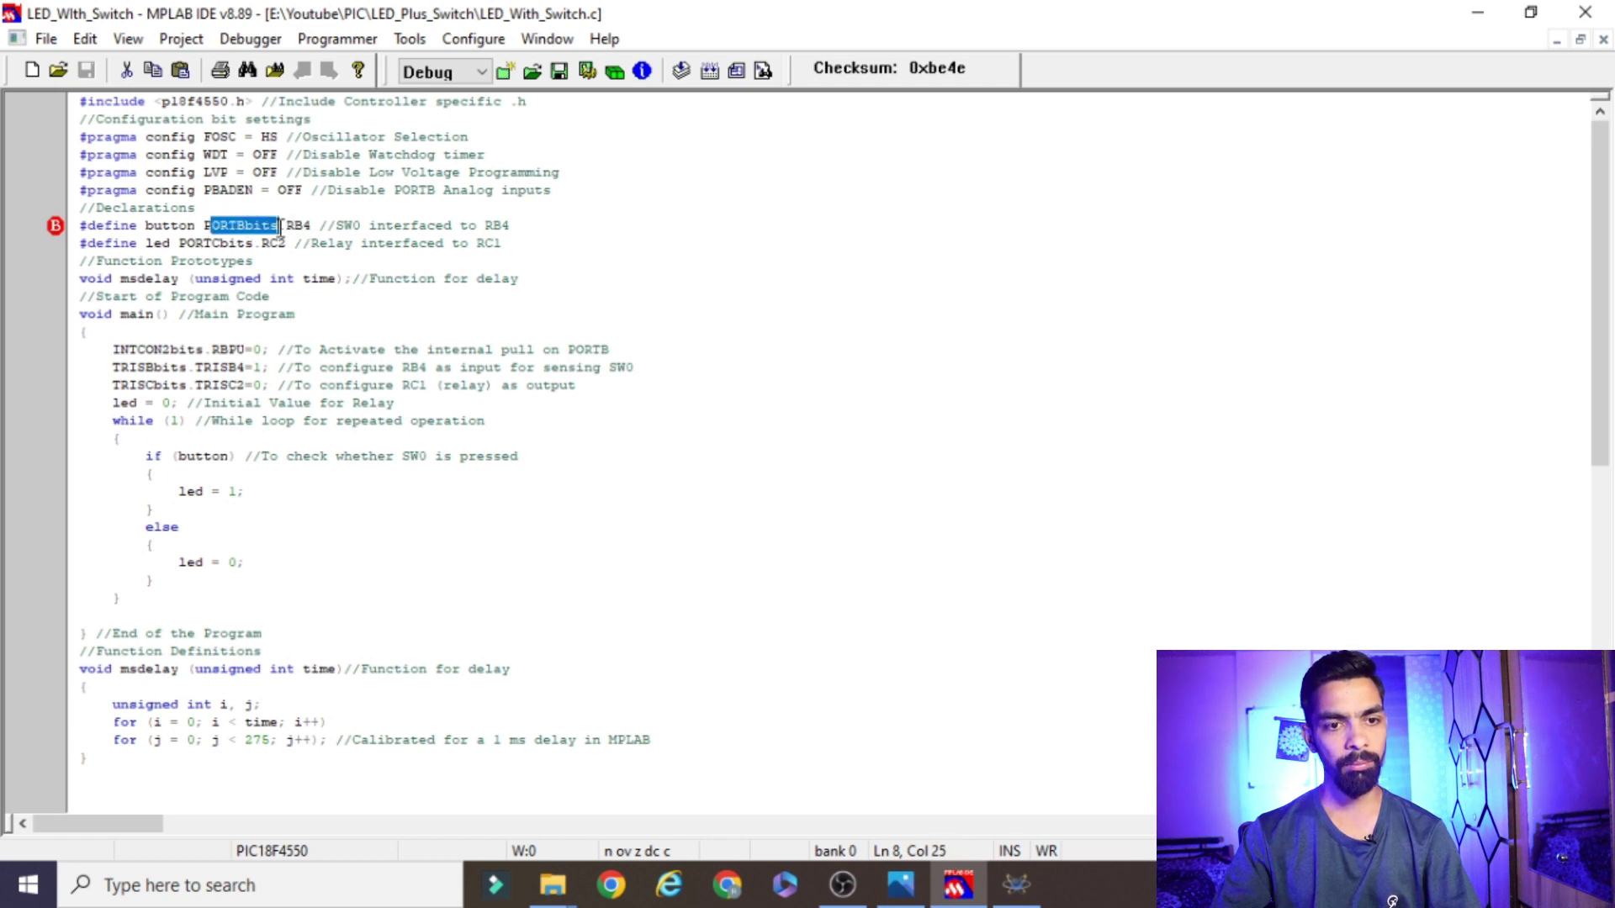
Compare the RB4 Button terminal in Proteus with PORTBbits.RB4 in the button definition
{"action": "left_click", "coordinate": [1016, 883]}
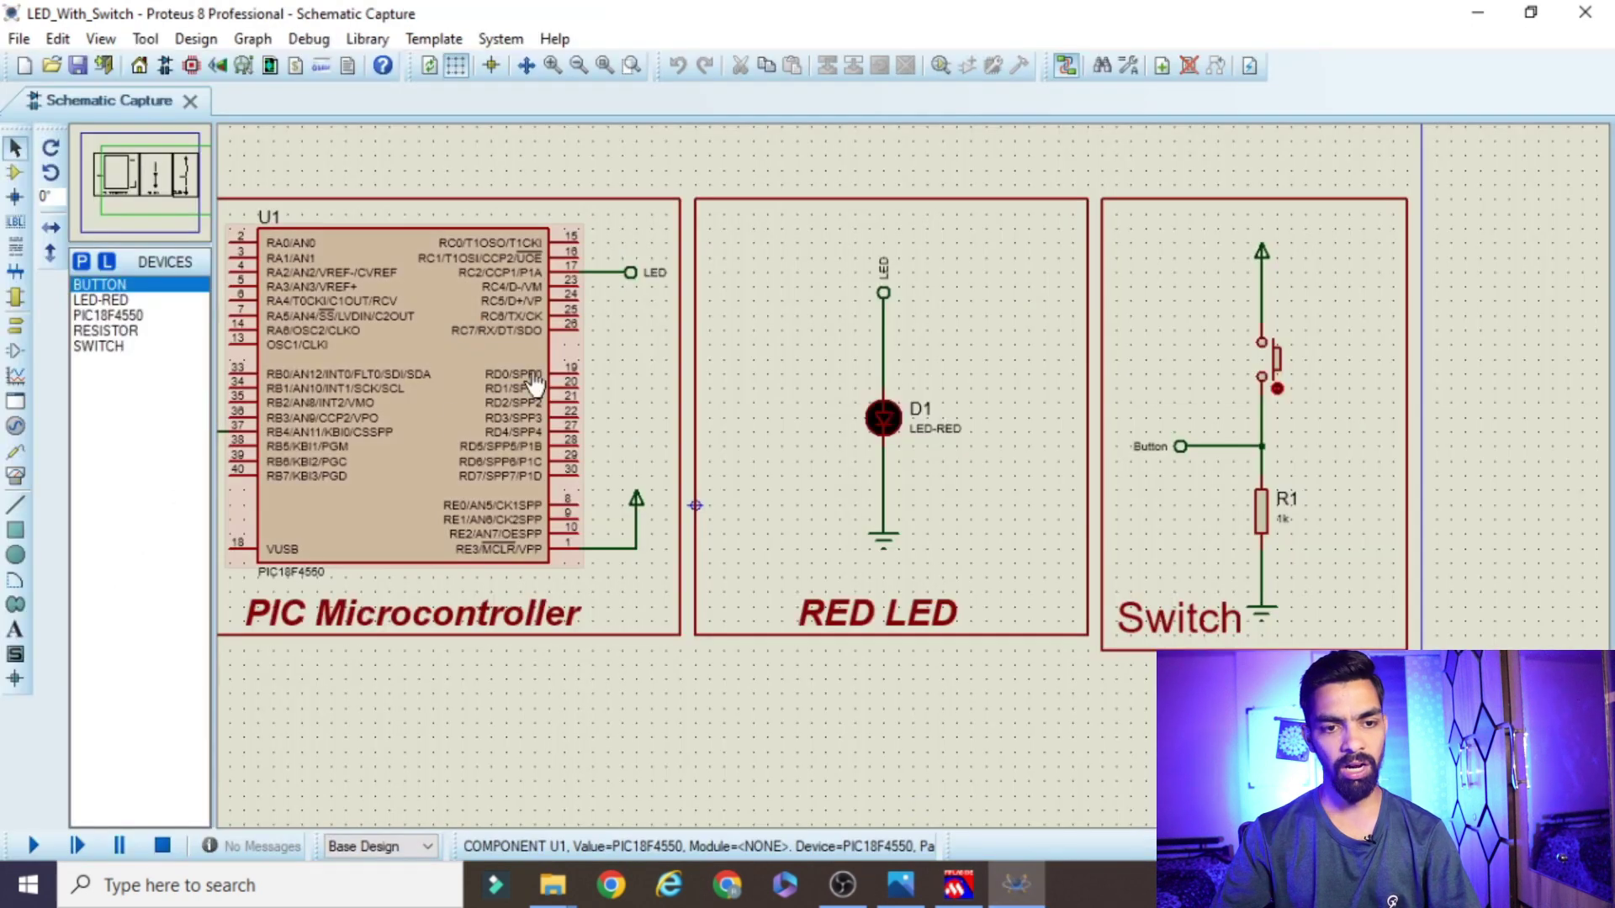
{"action": "scroll", "coordinate": [632, 472], "scroll_direction": "down", "scroll_amount": 2}
{"action": "scroll", "coordinate": [632, 471], "scroll_direction": "up", "scroll_amount": 4}
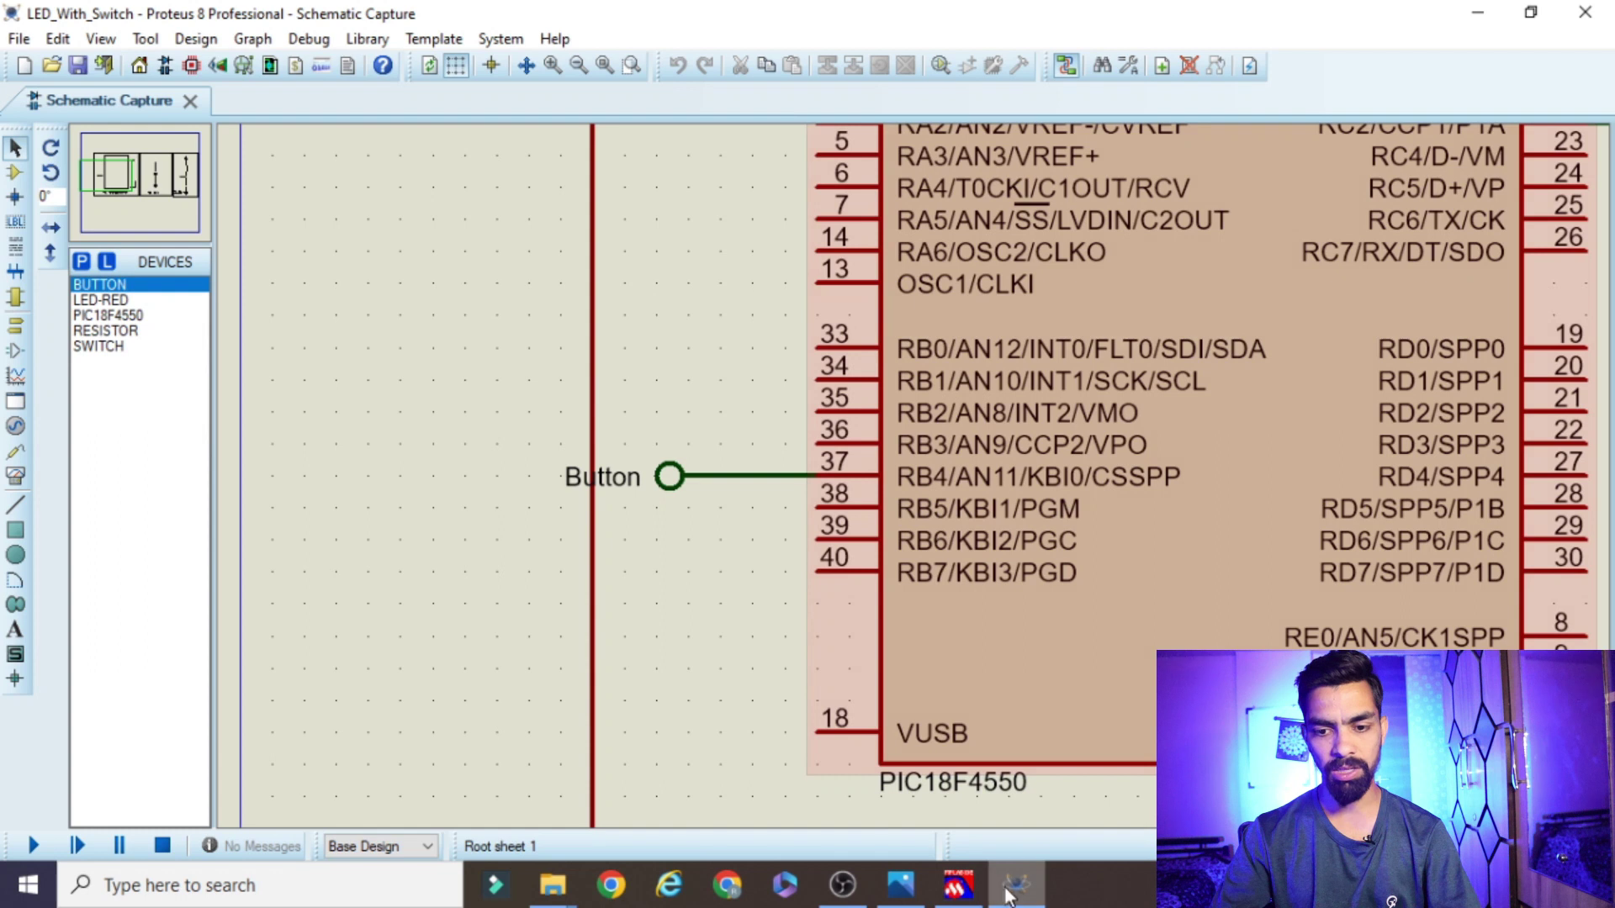
{"action": "left_click", "coordinate": [956, 884]}
{"action": "left_click", "coordinate": [198, 229]}
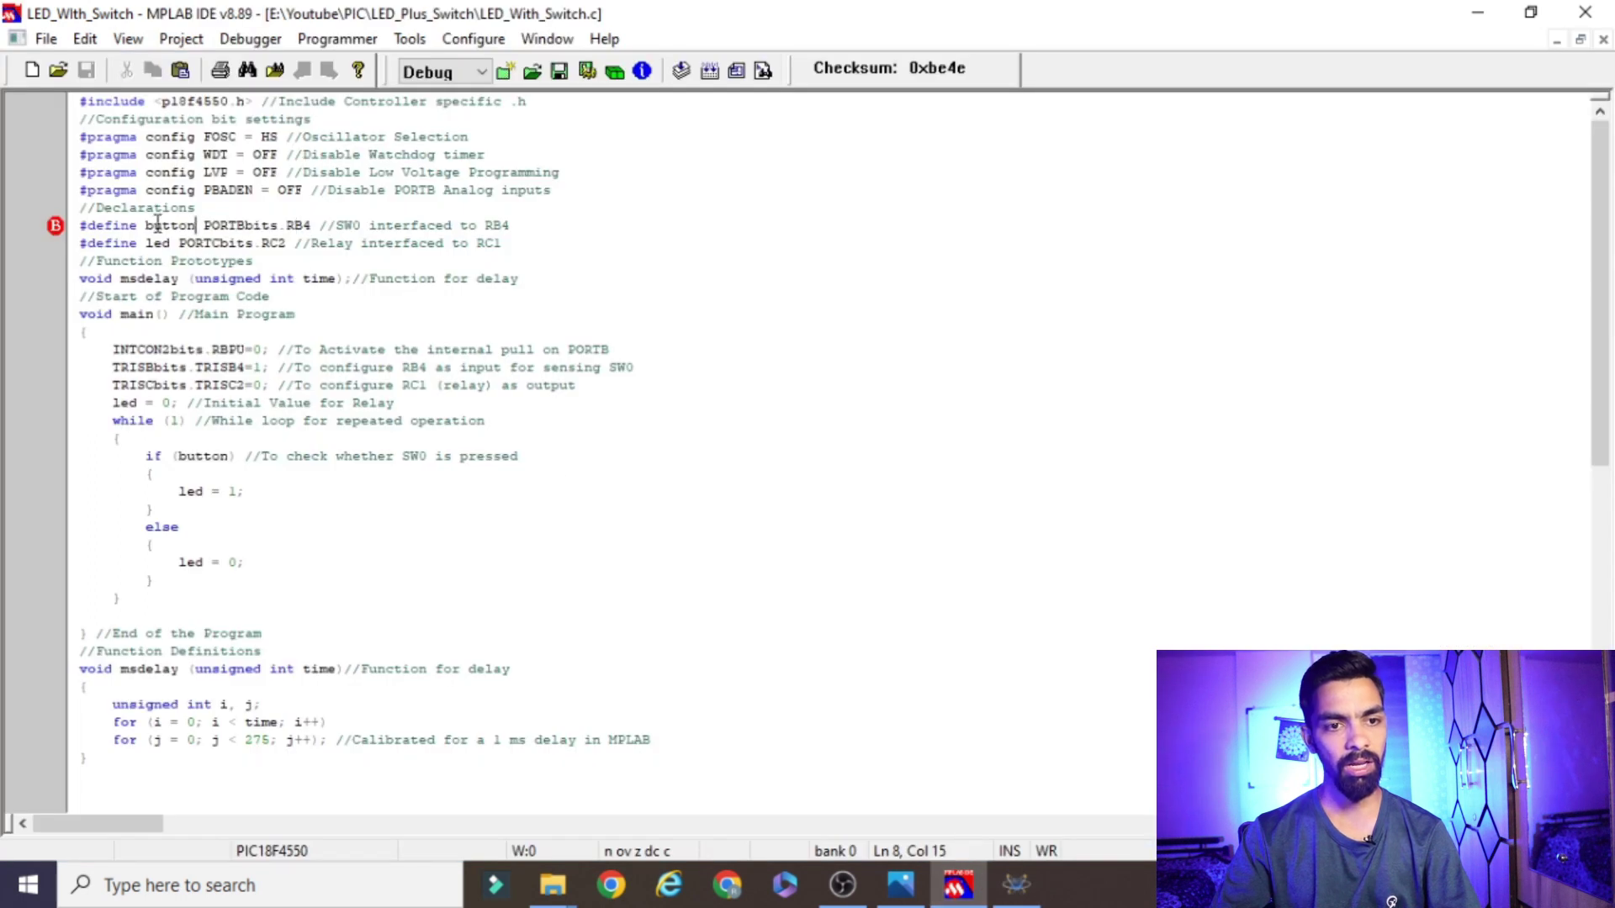
{"action": "left_click_drag", "start_coordinate": [203, 224], "coordinate": [333, 224]}
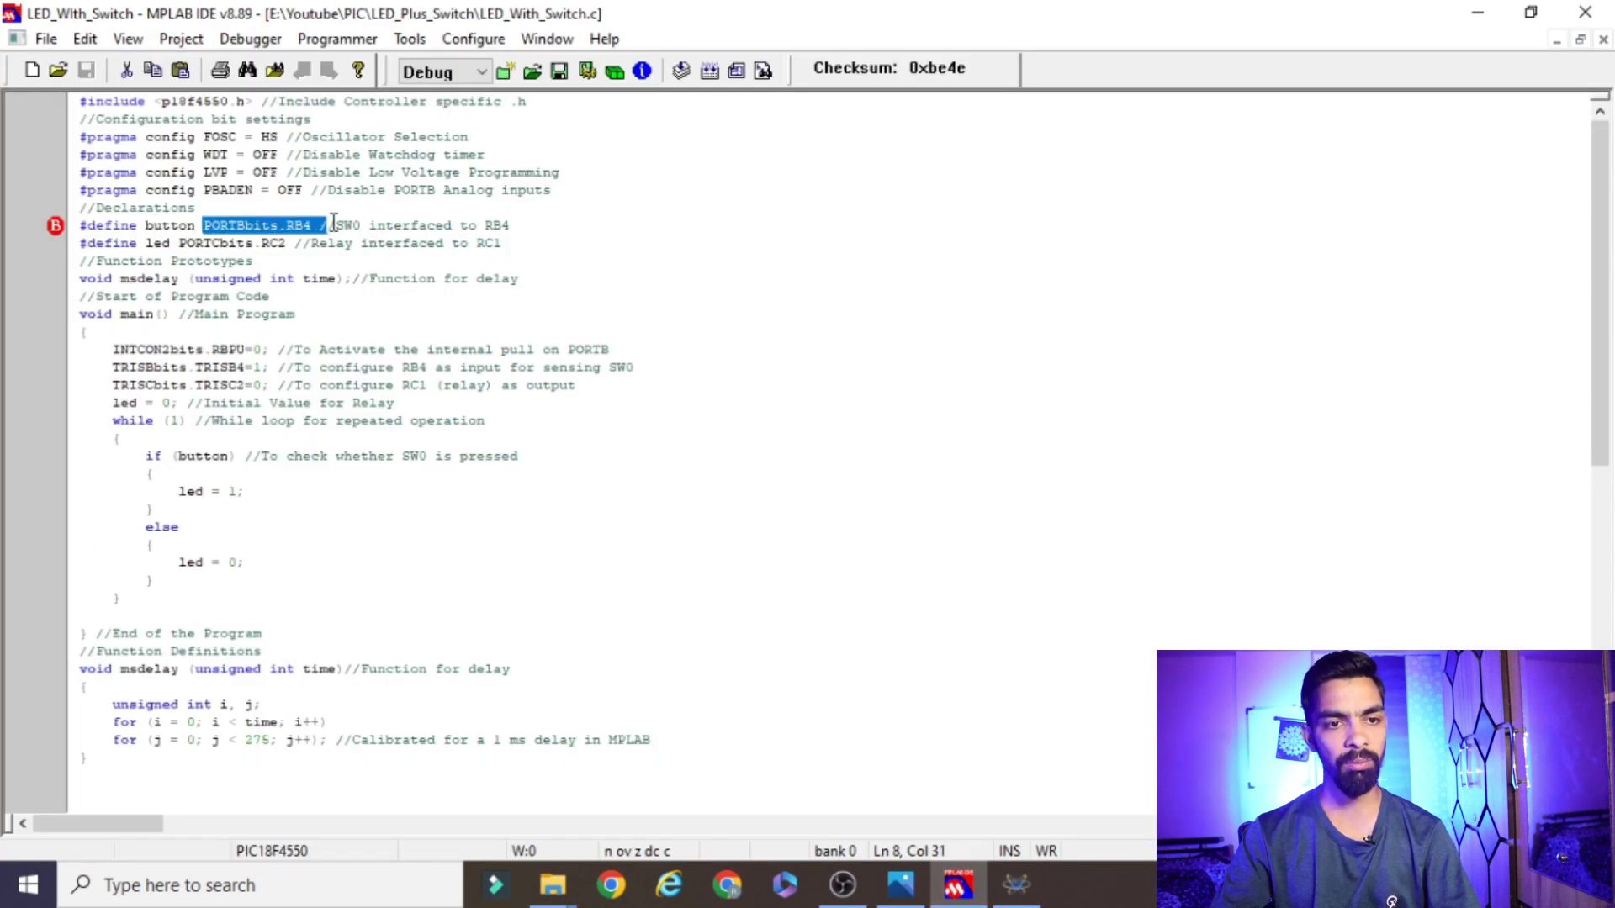
Compare PORTCbits.RC2 in the led definition with the LED terminal on pin 17
{"action": "left_click", "coordinate": [167, 244]}
{"action": "left_click_drag", "start_coordinate": [180, 243], "coordinate": [297, 243]}
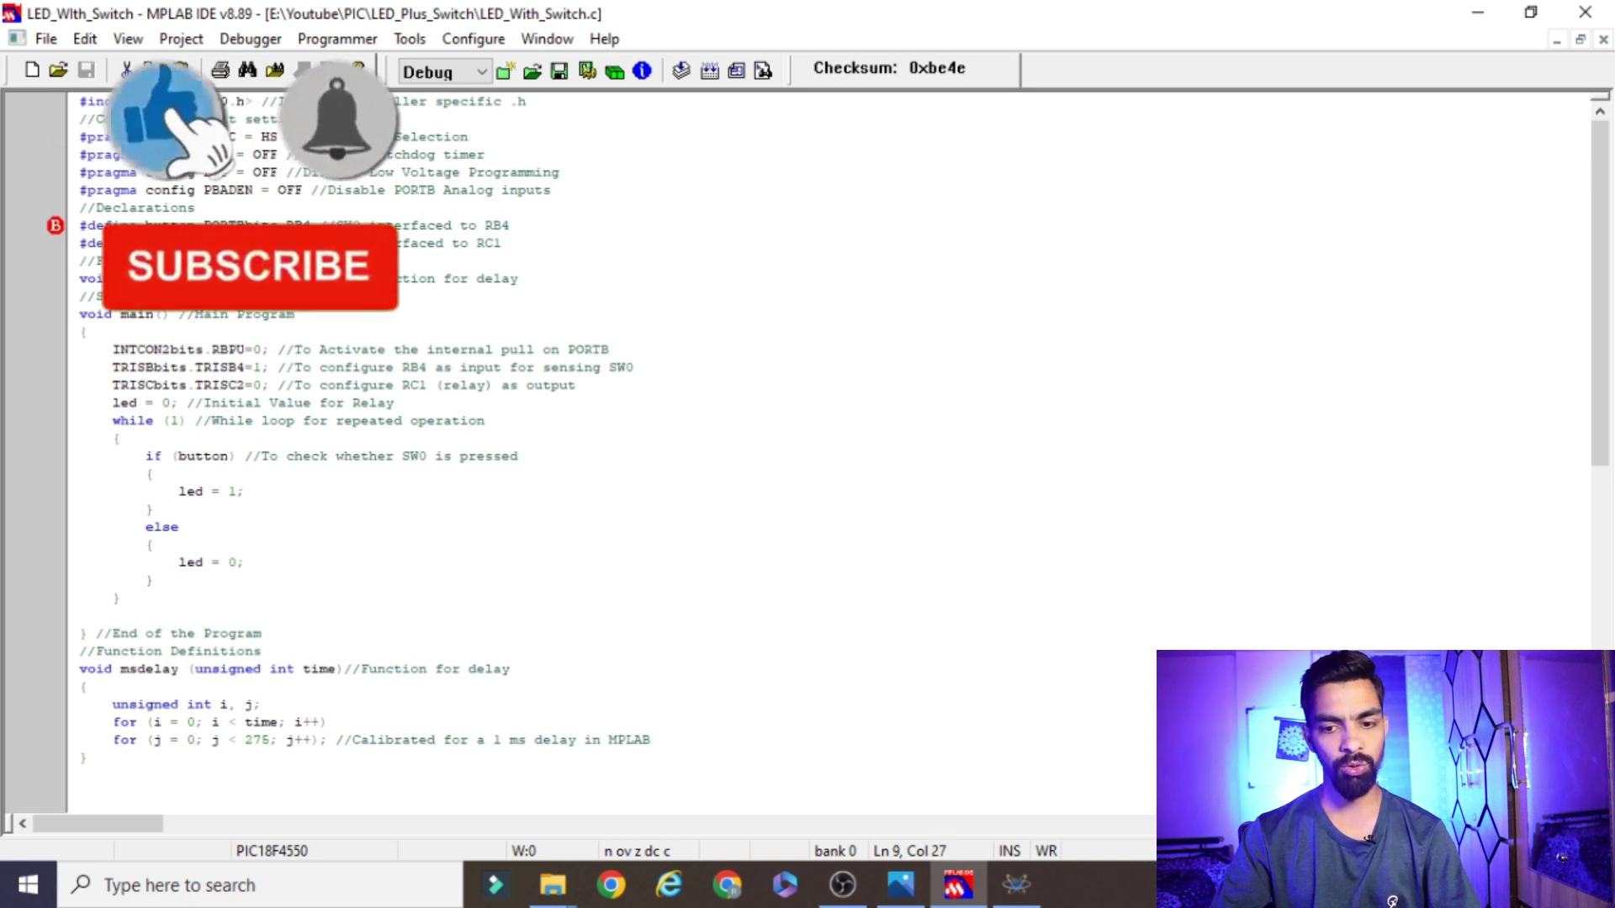
{"action": "left_click", "coordinate": [1016, 885]}
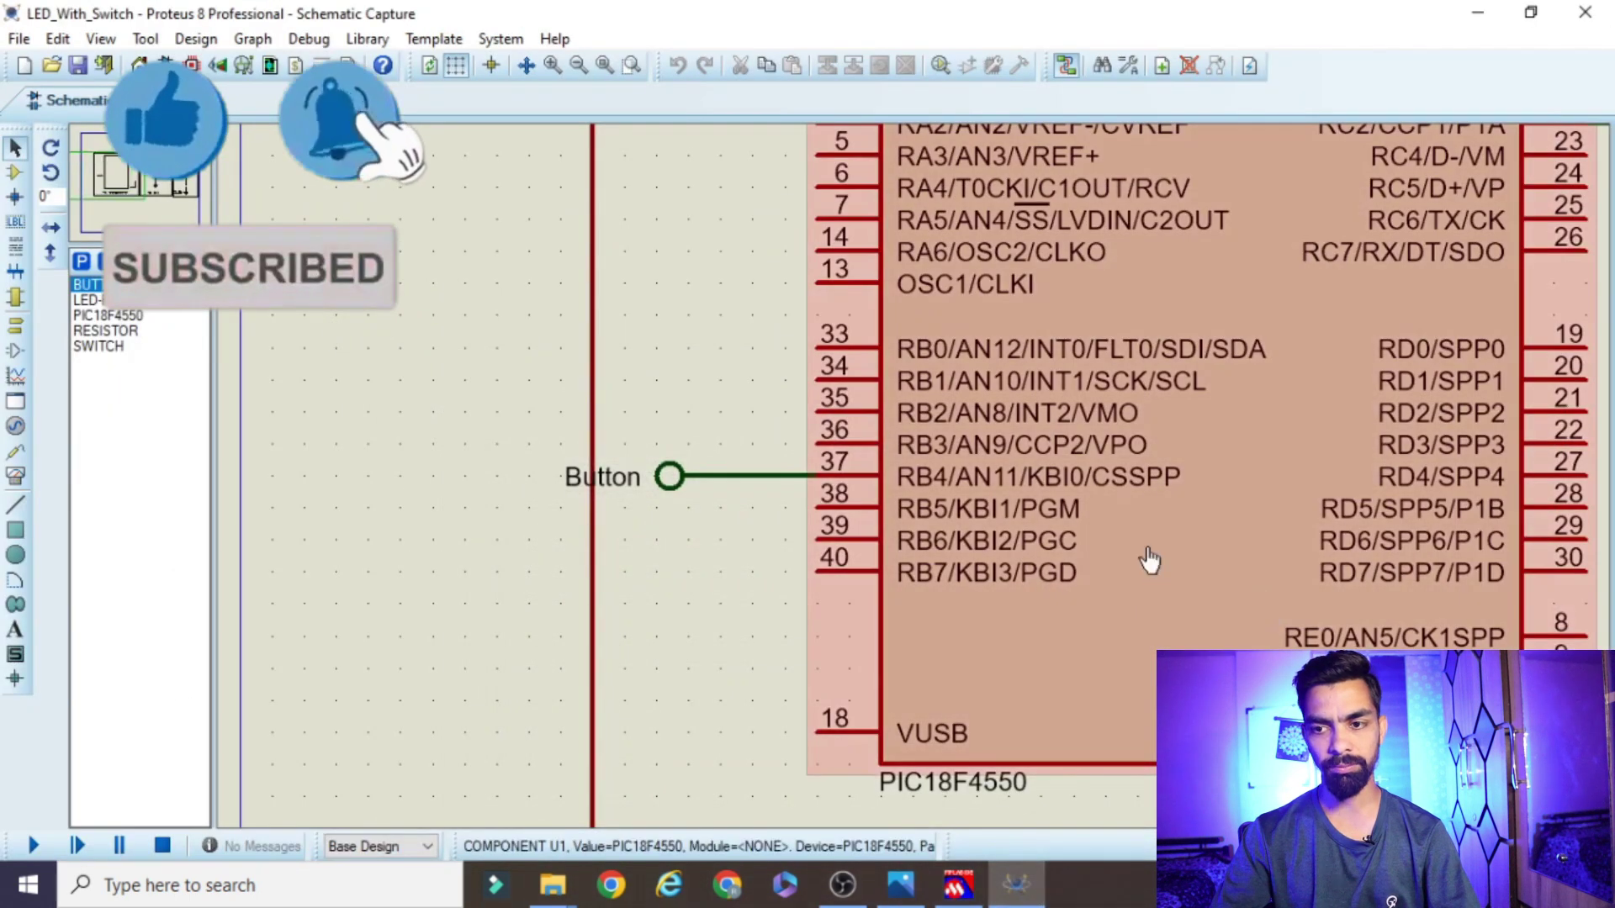
{"action": "scroll", "coordinate": [1310, 448], "scroll_direction": "down", "scroll_amount": 2}
{"action": "scroll", "coordinate": [955, 413], "scroll_direction": "up", "scroll_amount": 3}
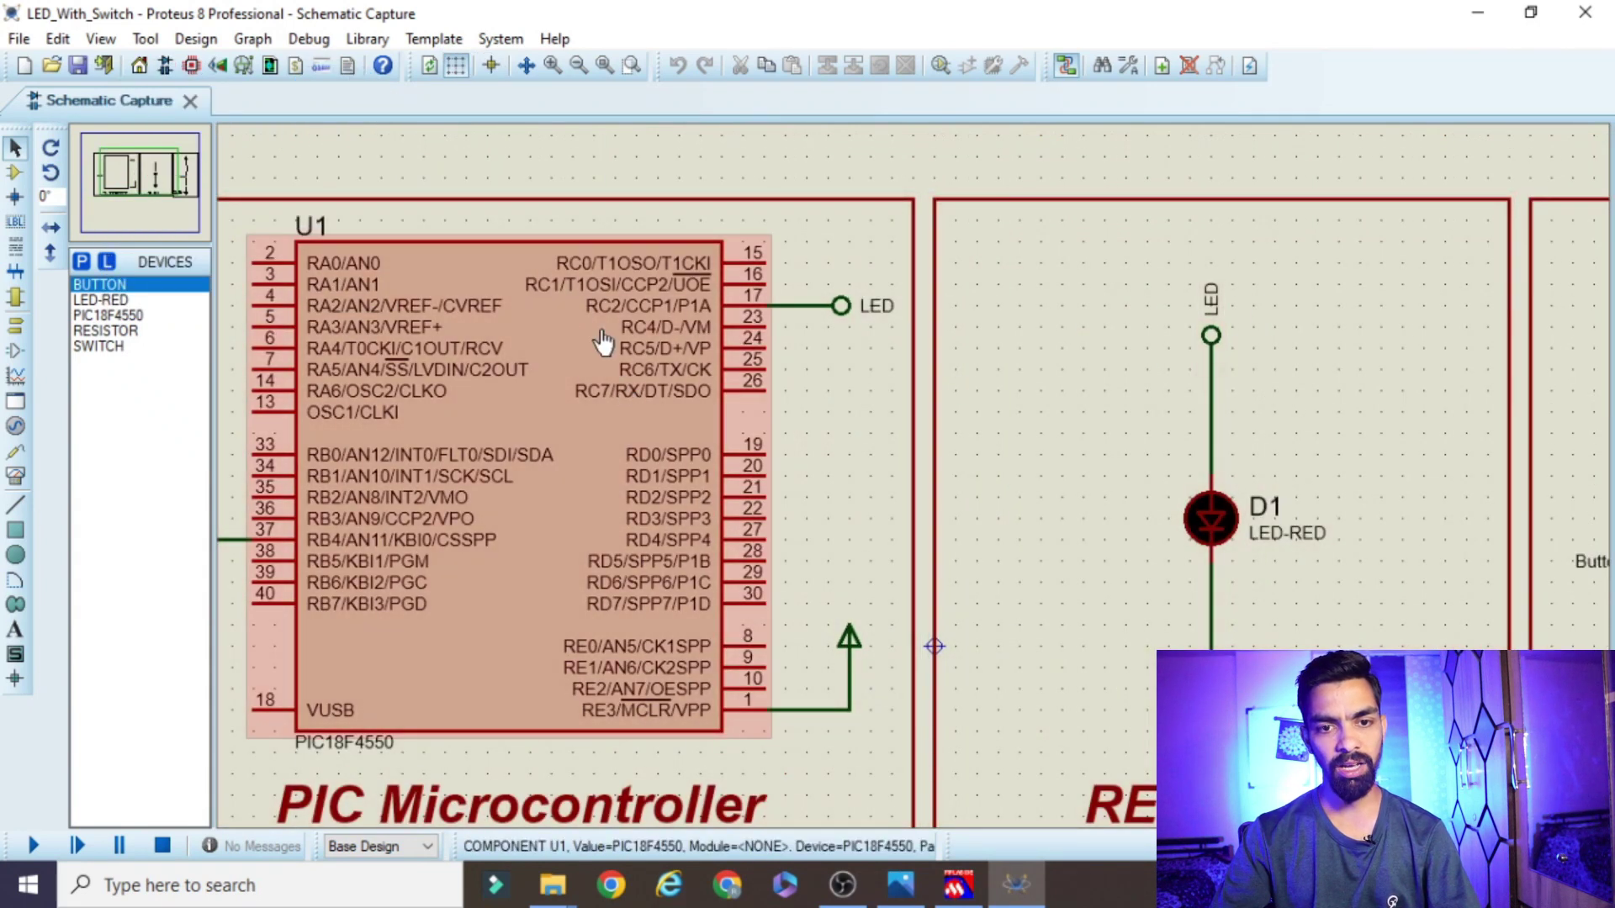
{"action": "left_click", "coordinate": [957, 885]}
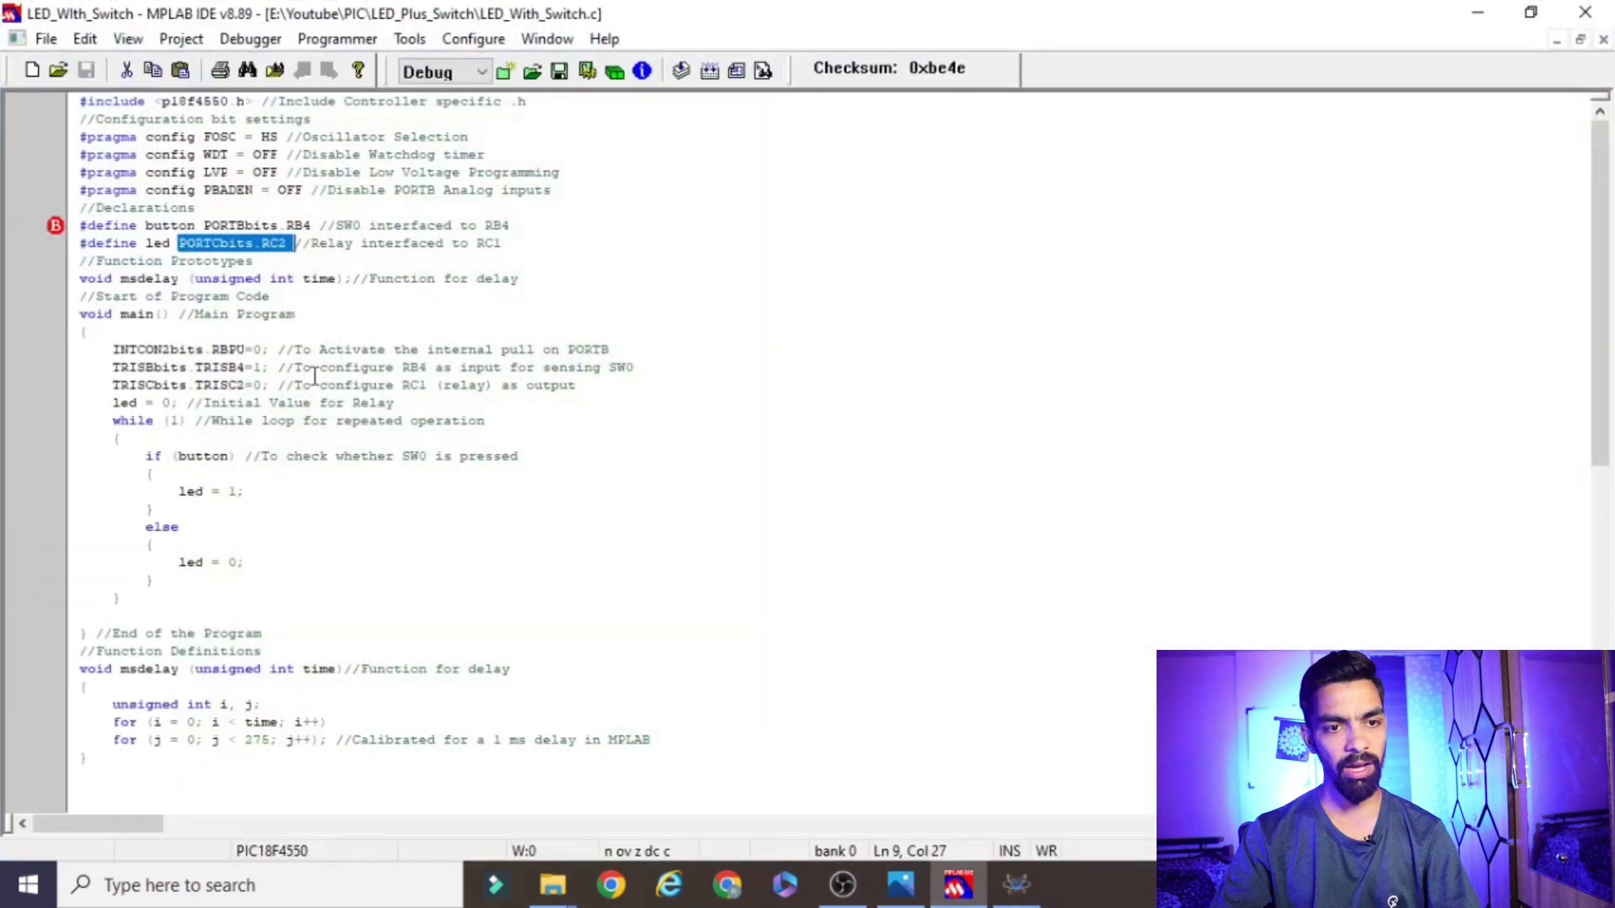
Highlight the button/led definitions and the msdelay function prototype
{"action": "double_click", "coordinate": [180, 229]}
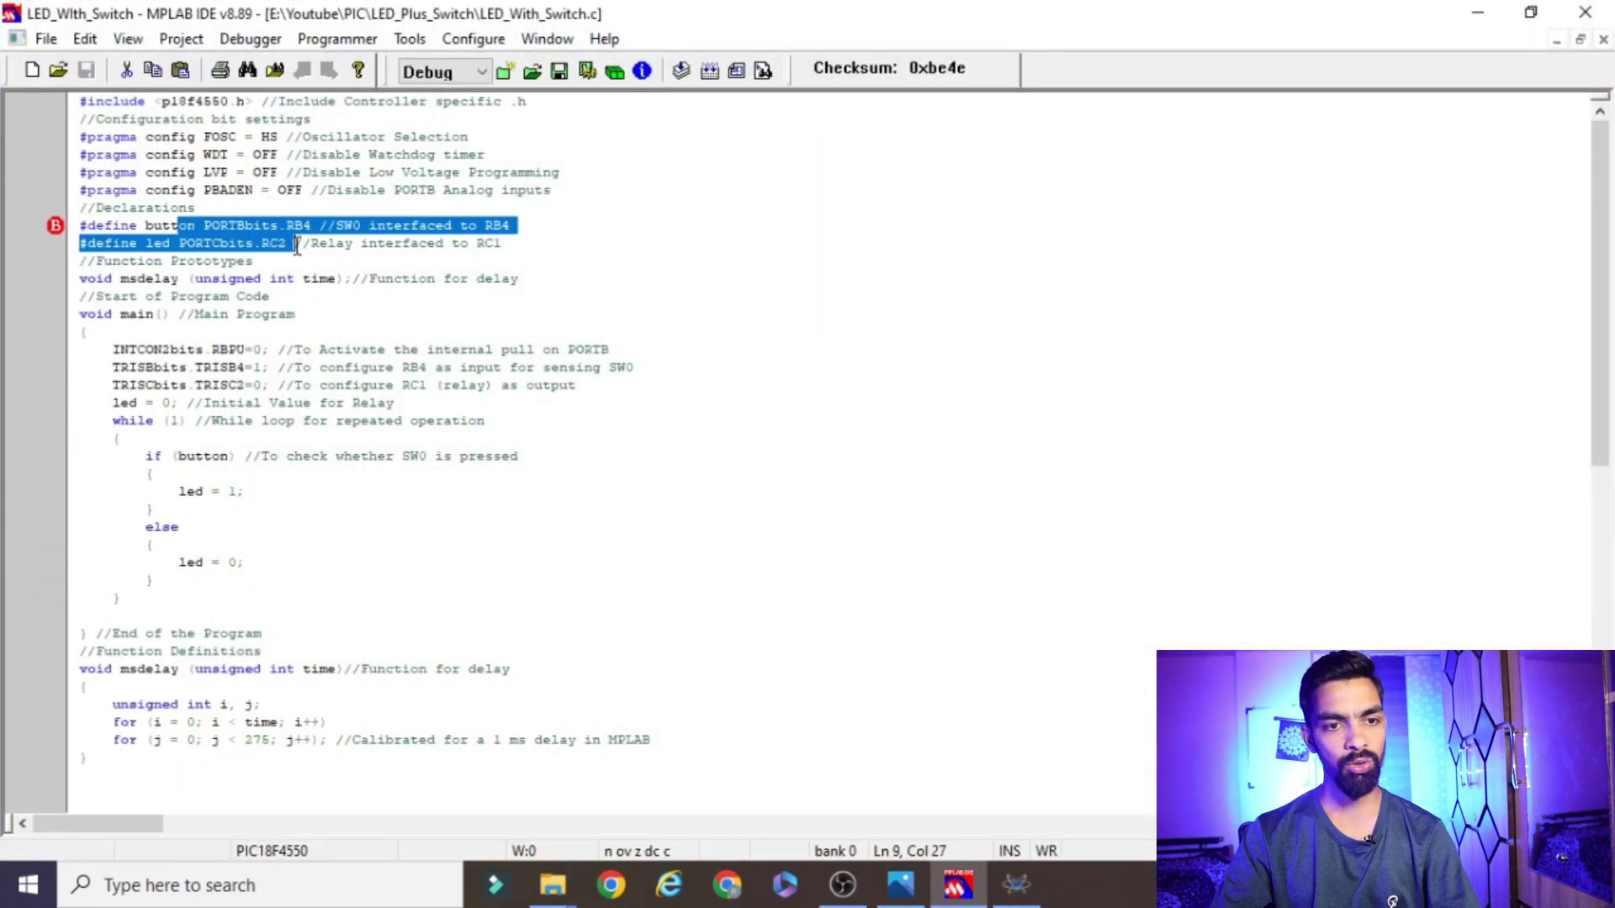
{"action": "left_click", "coordinate": [123, 279]}
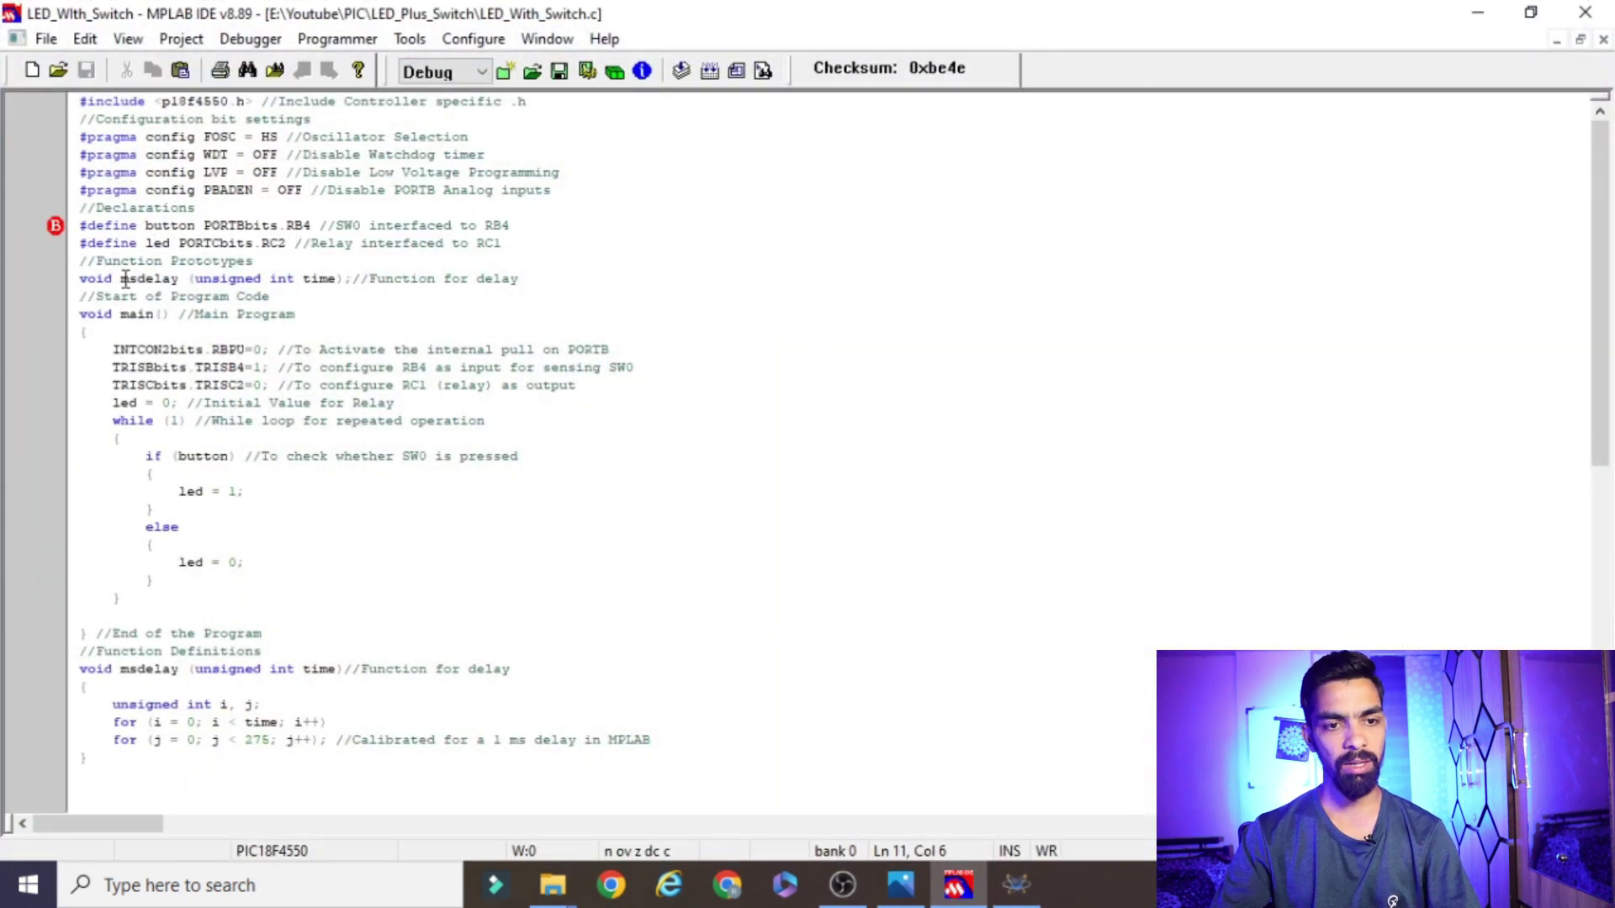
{"action": "left_click_drag", "start_coordinate": [110, 279], "coordinate": [415, 282]}
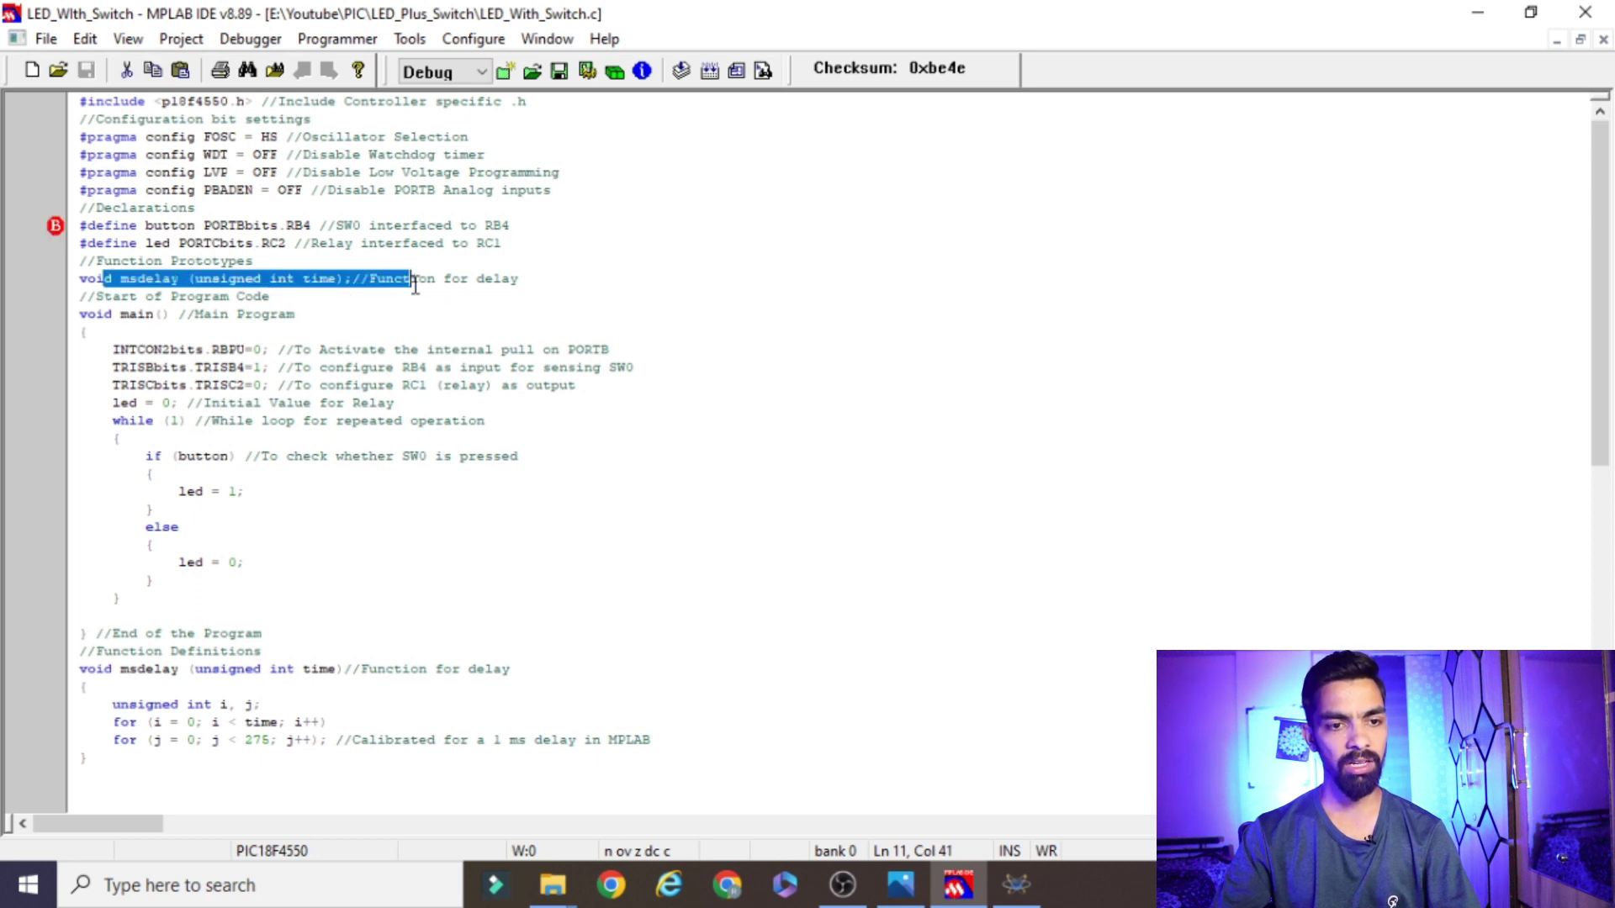
{"action": "left_click", "coordinate": [159, 314]}
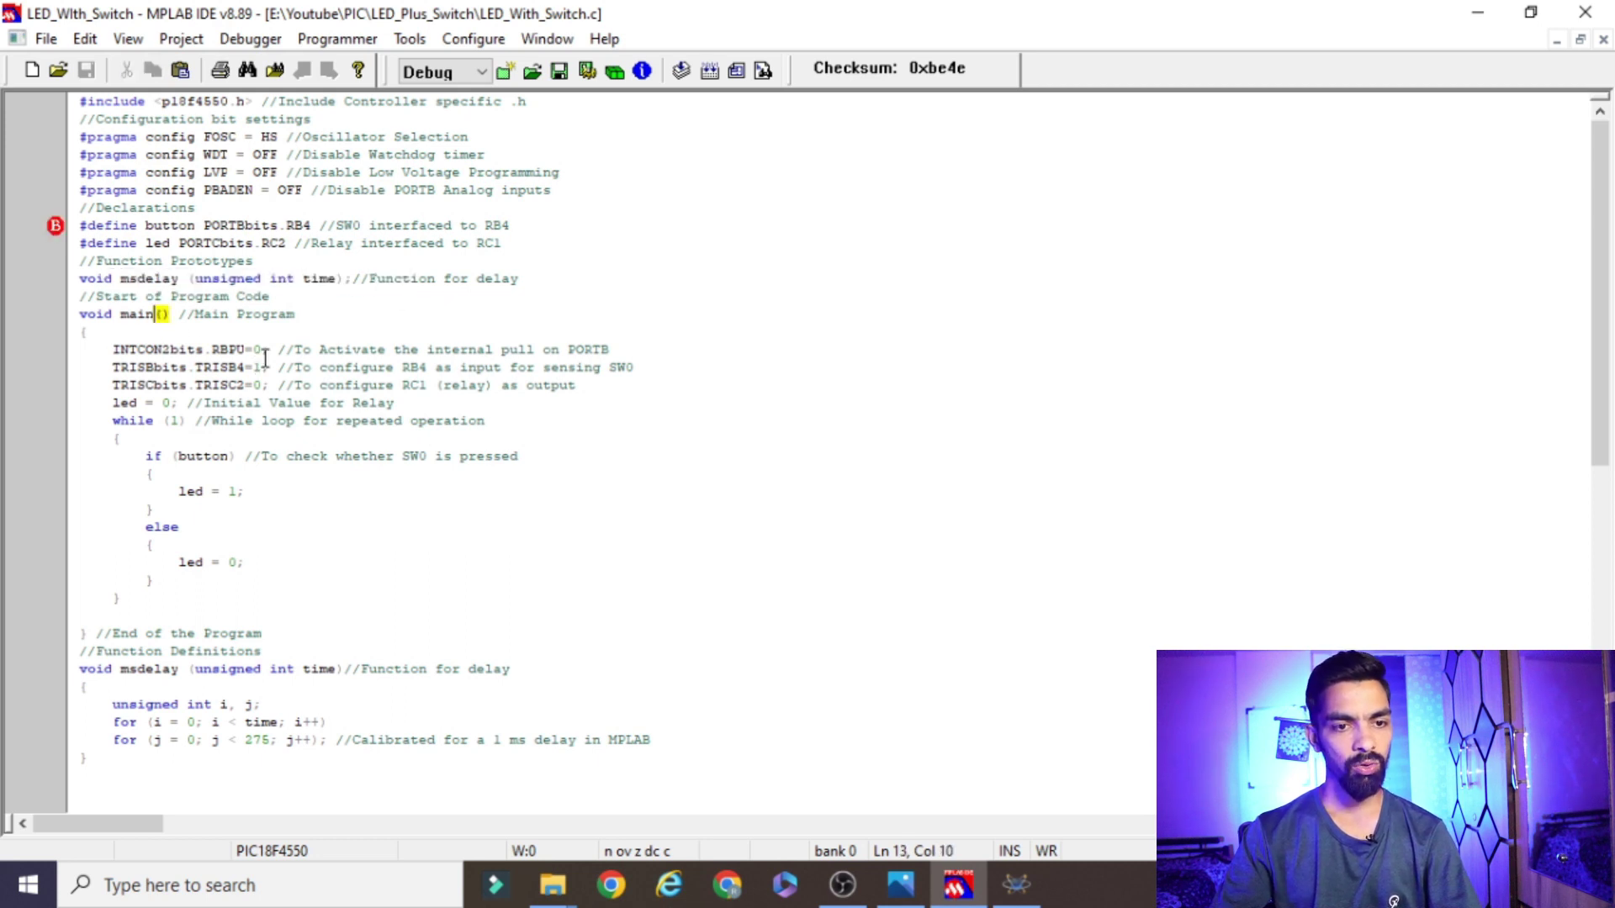
Highlight the INTCON2bits pull-up line and its comment, then view the Proteus schematic
{"action": "left_click_drag", "start_coordinate": [80, 350], "coordinate": [175, 357]}
{"action": "left_click", "coordinate": [141, 349]}
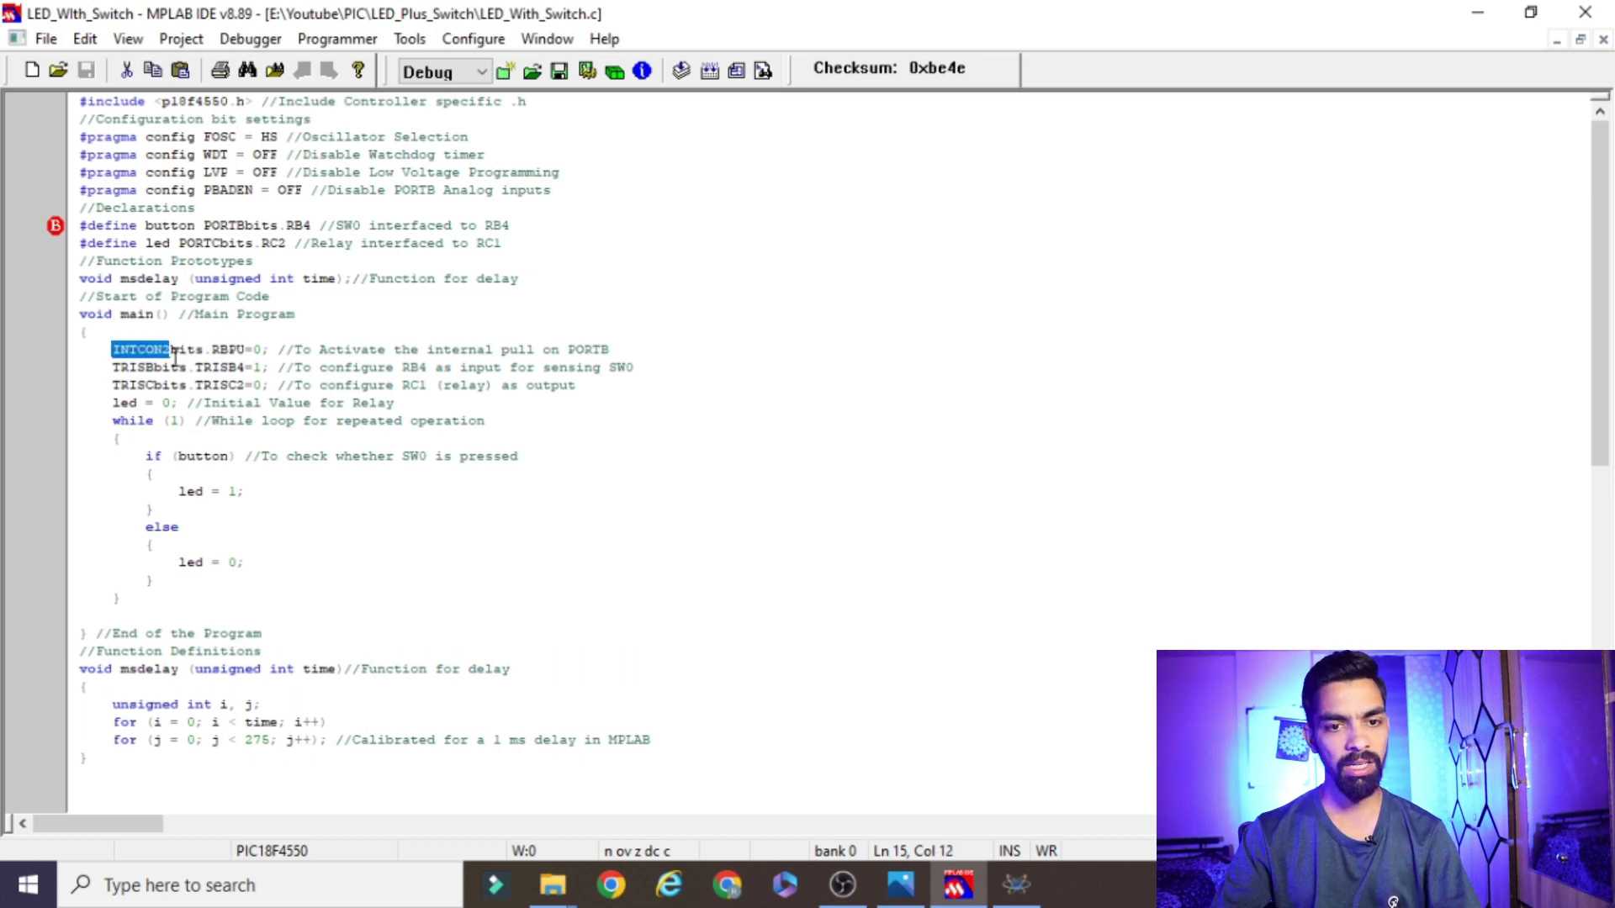
{"action": "left_click", "coordinate": [345, 352]}
{"action": "left_click_drag", "start_coordinate": [632, 350], "coordinate": [308, 347]}
{"action": "left_click", "coordinate": [625, 351]}
{"action": "left_click_drag", "start_coordinate": [625, 352], "coordinate": [105, 352]}
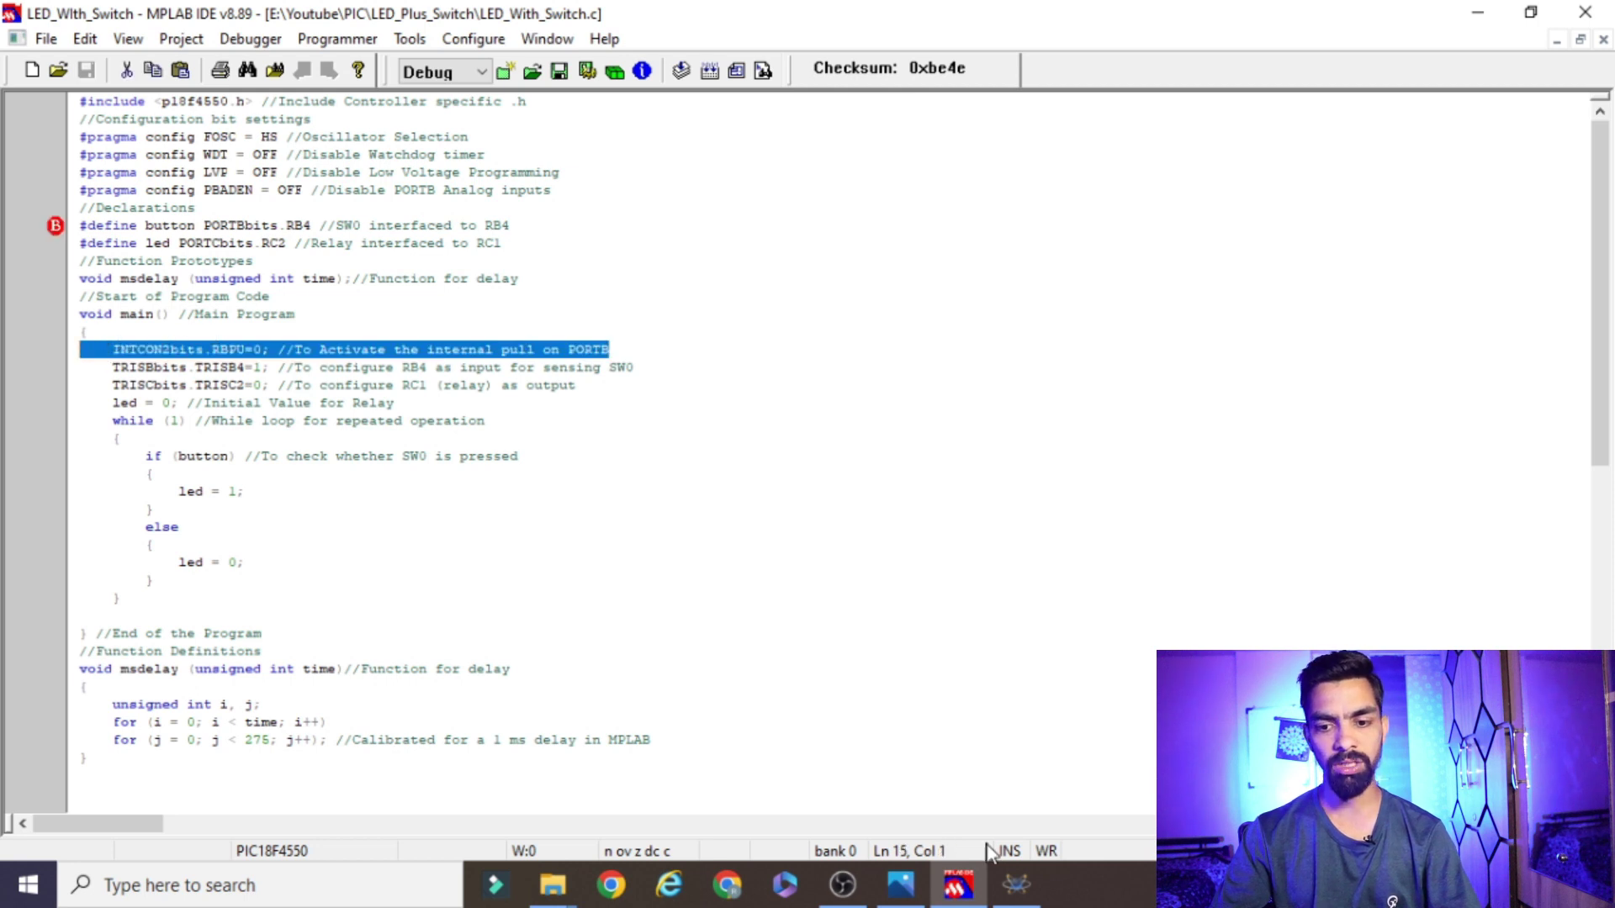
{"action": "left_click", "coordinate": [1016, 885]}
{"action": "scroll", "coordinate": [1104, 596], "scroll_direction": "down", "scroll_amount": 1}
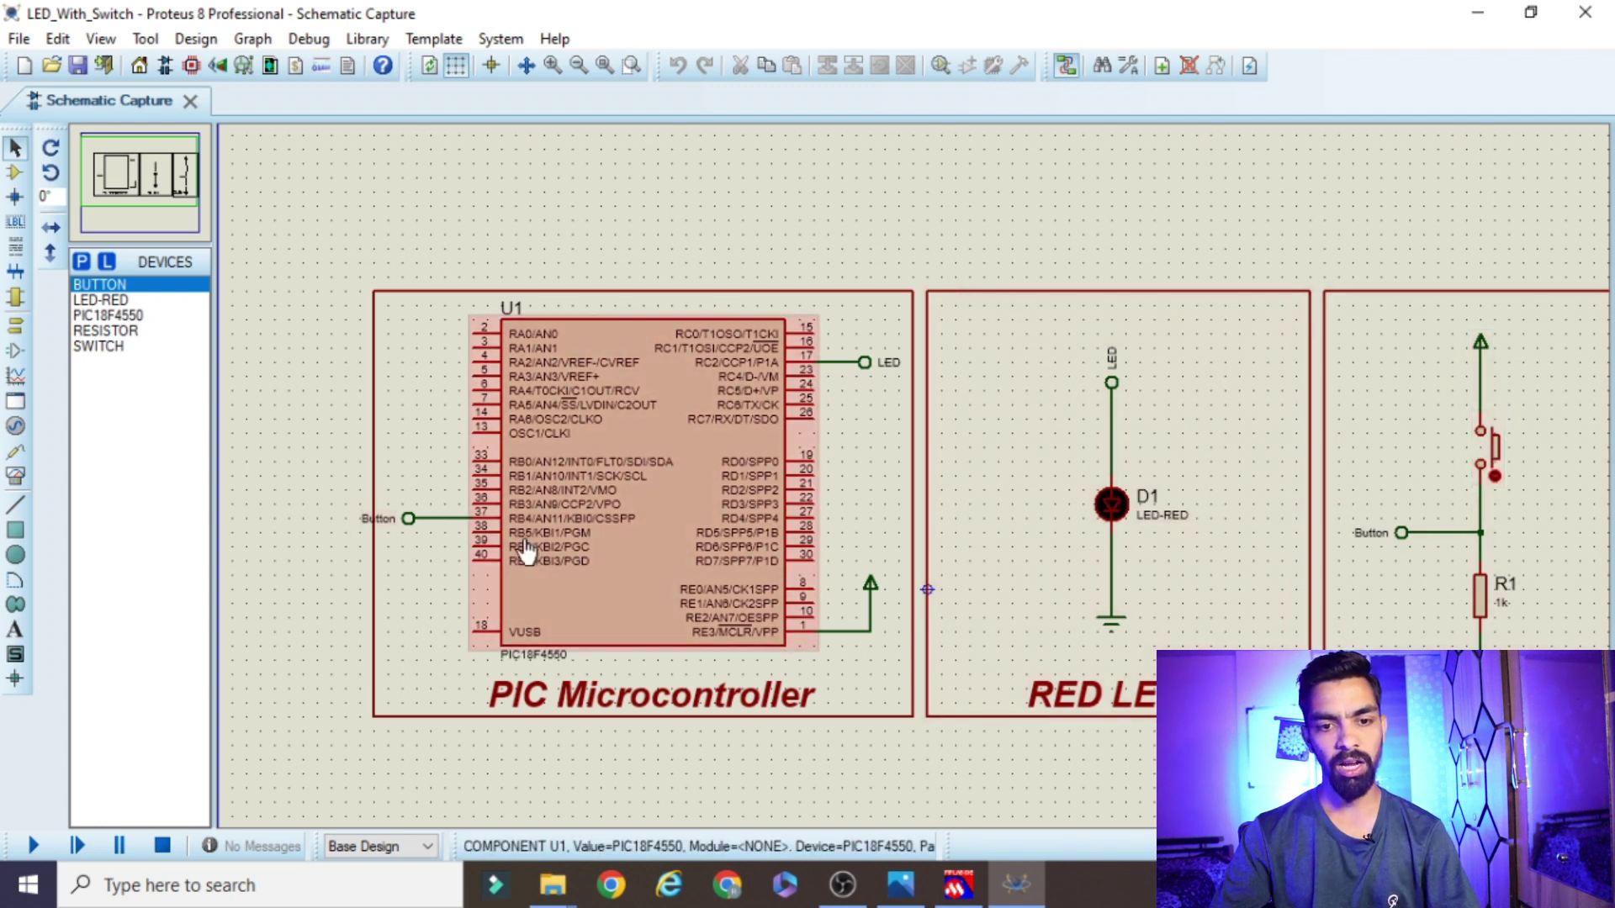
{"action": "left_click", "coordinate": [957, 885]}
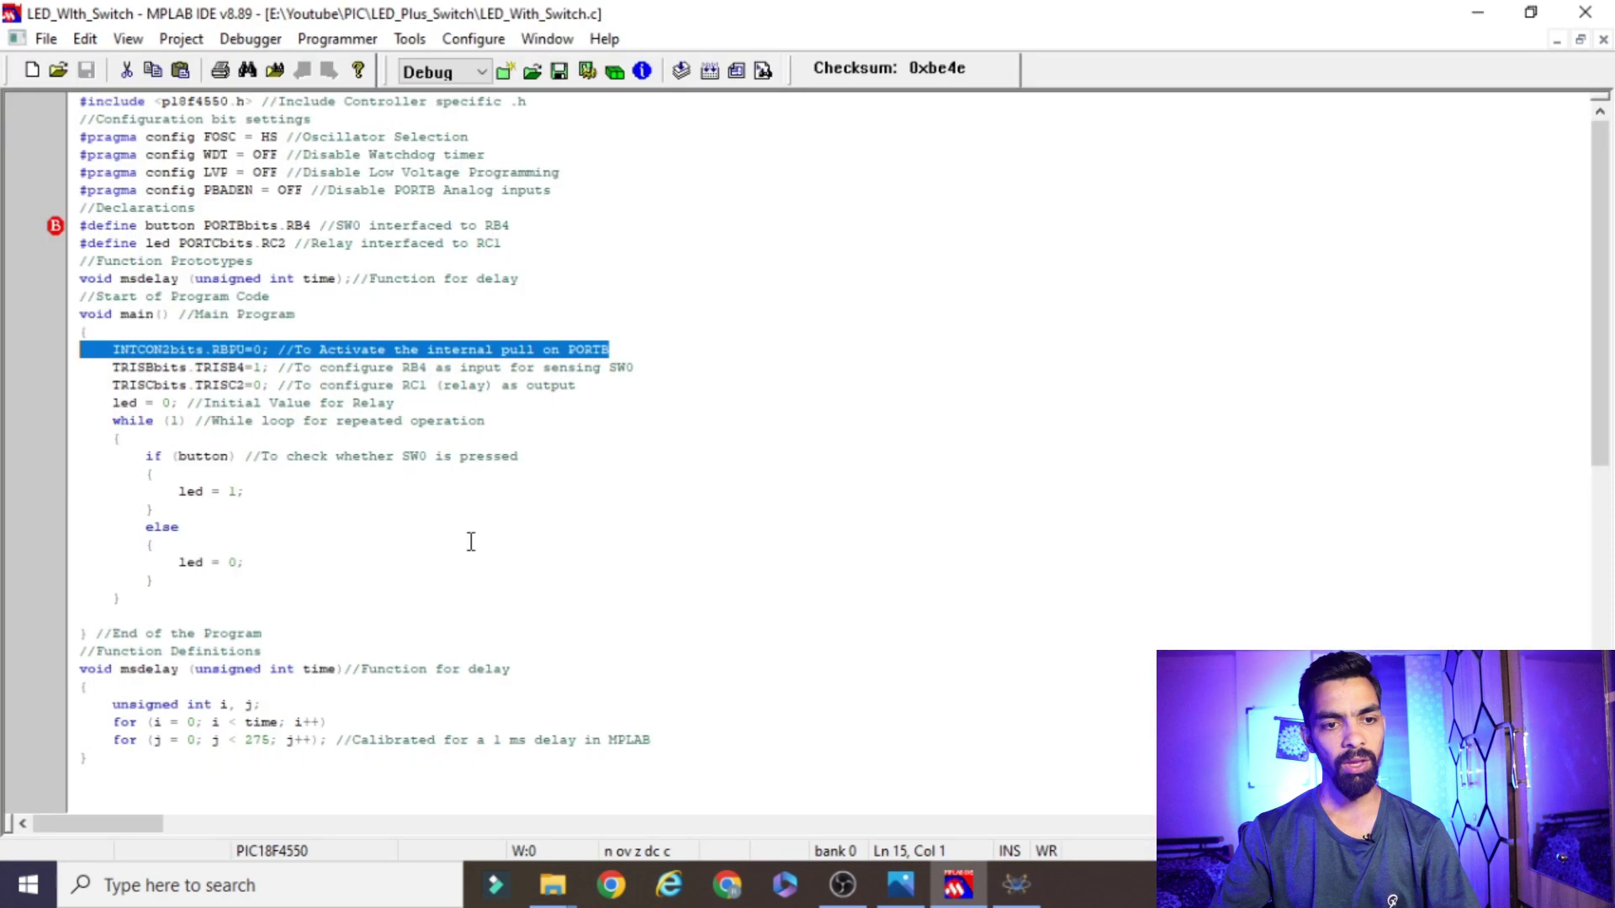
{"action": "left_click", "coordinate": [271, 368]}
{"action": "left_click_drag", "start_coordinate": [265, 353], "coordinate": [80, 350]}
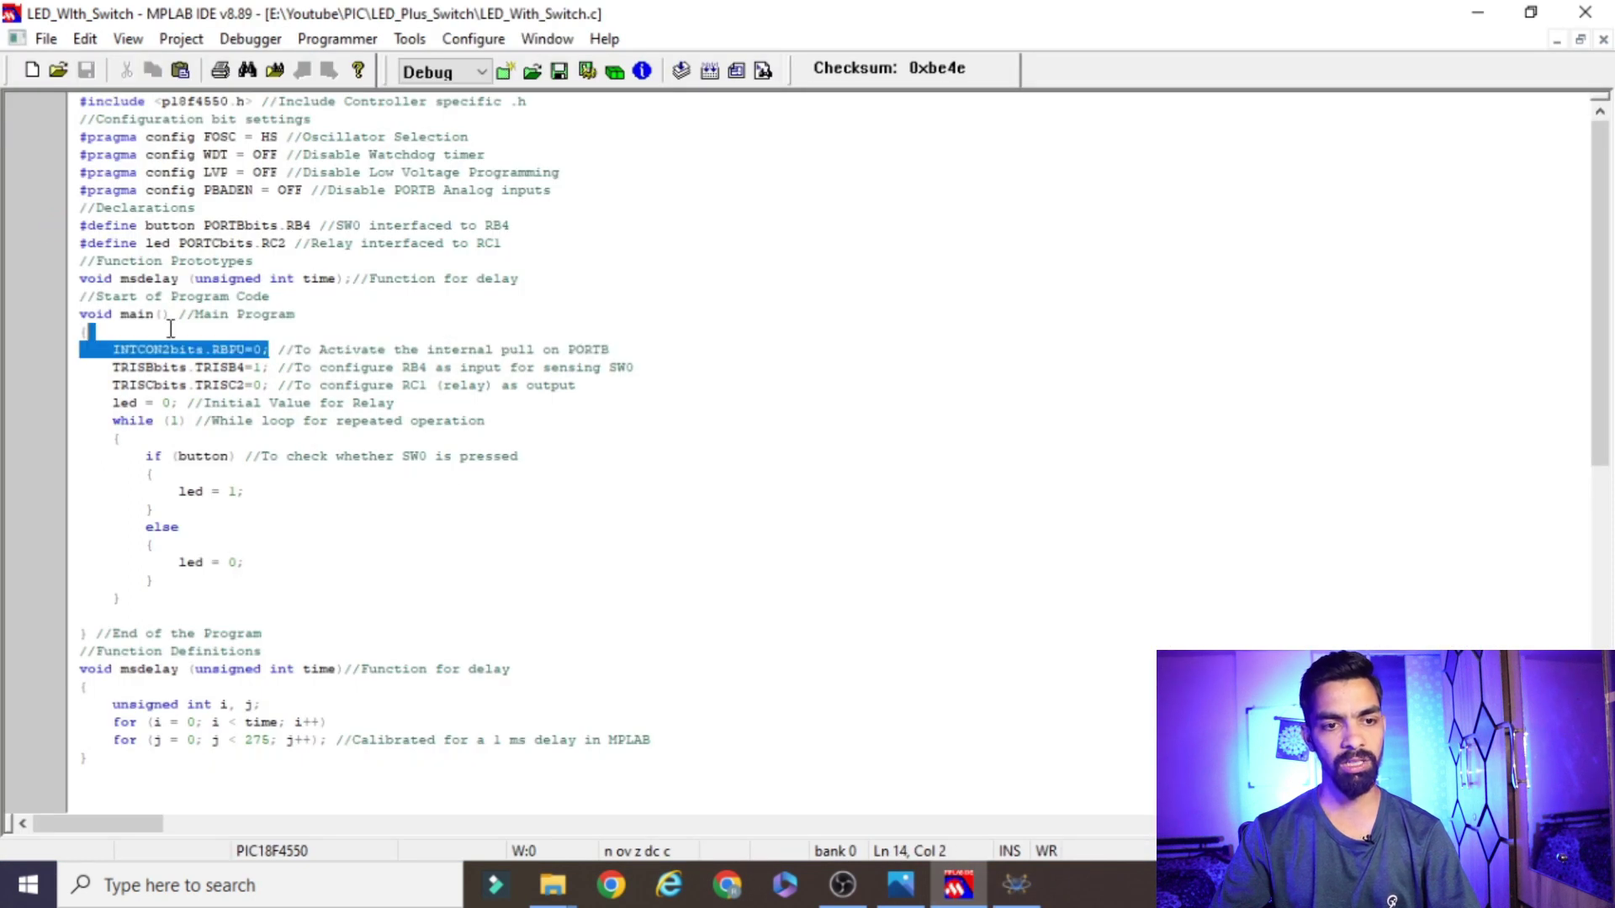
{"action": "left_click", "coordinate": [241, 386]}
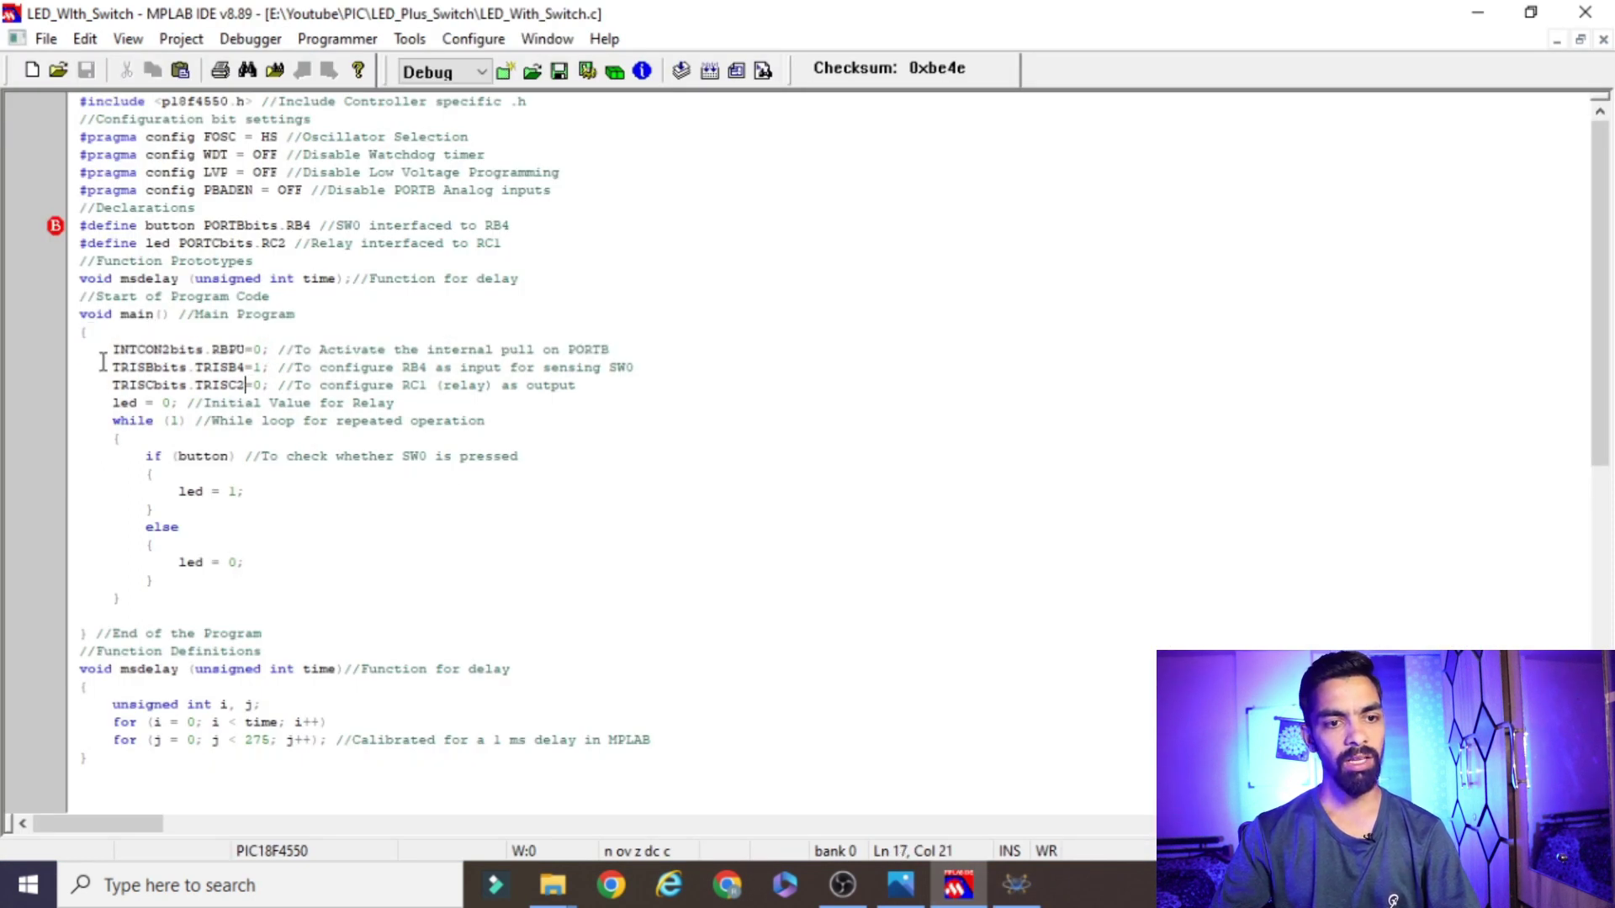
{"action": "left_click_drag", "start_coordinate": [114, 370], "coordinate": [156, 371]}
{"action": "left_click", "coordinate": [165, 374]}
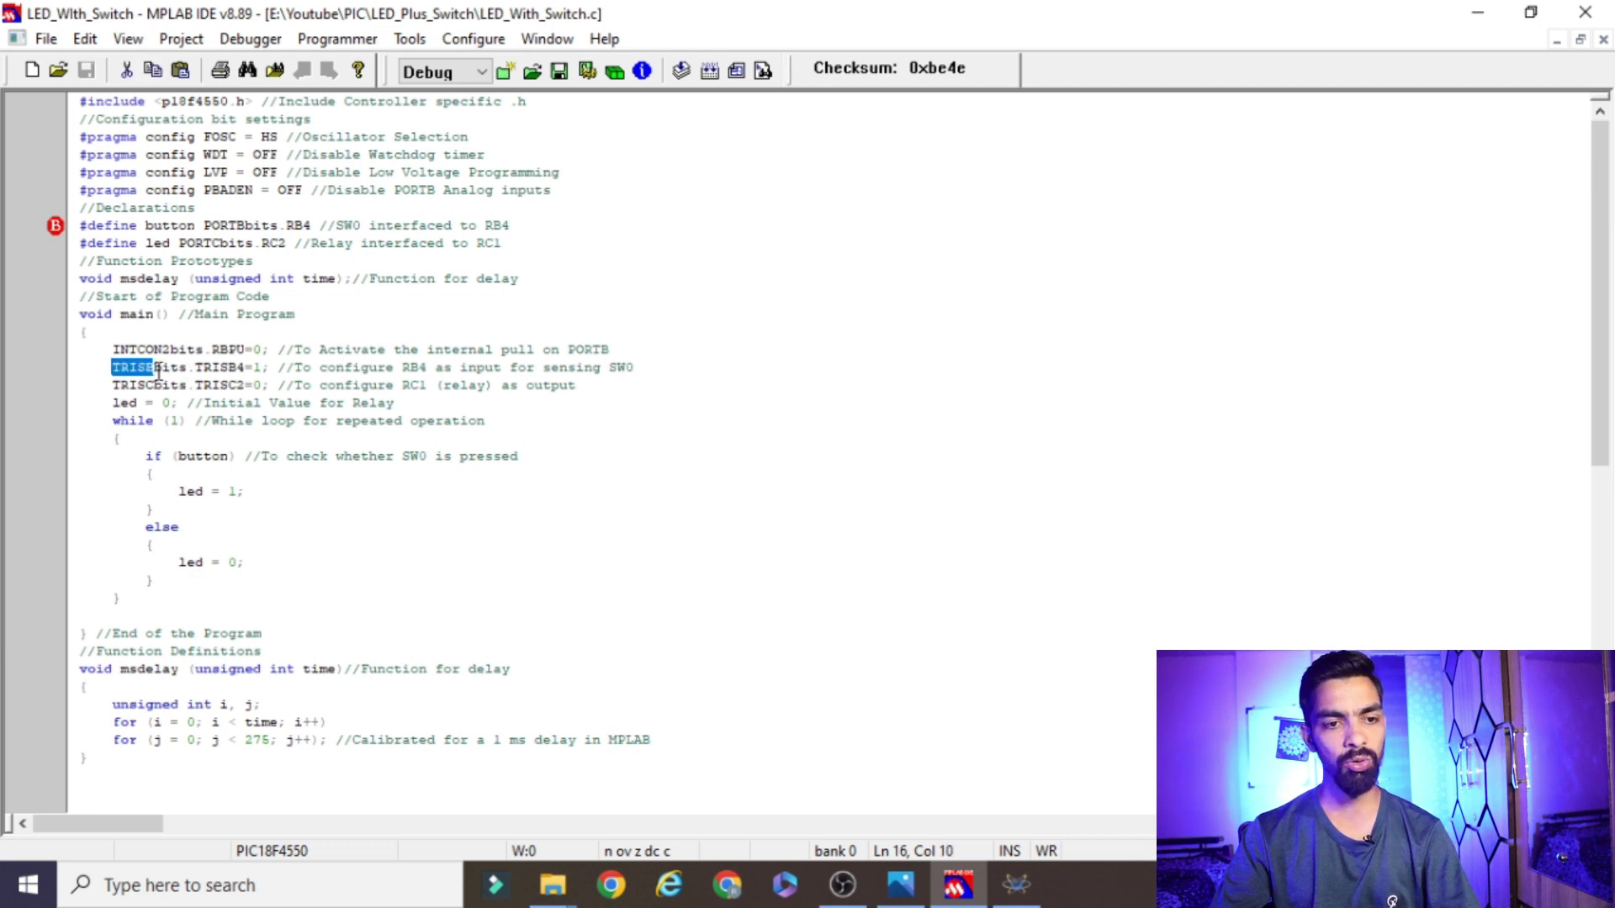
{"action": "left_click", "coordinate": [283, 367]}
{"action": "left_click", "coordinate": [1017, 884]}
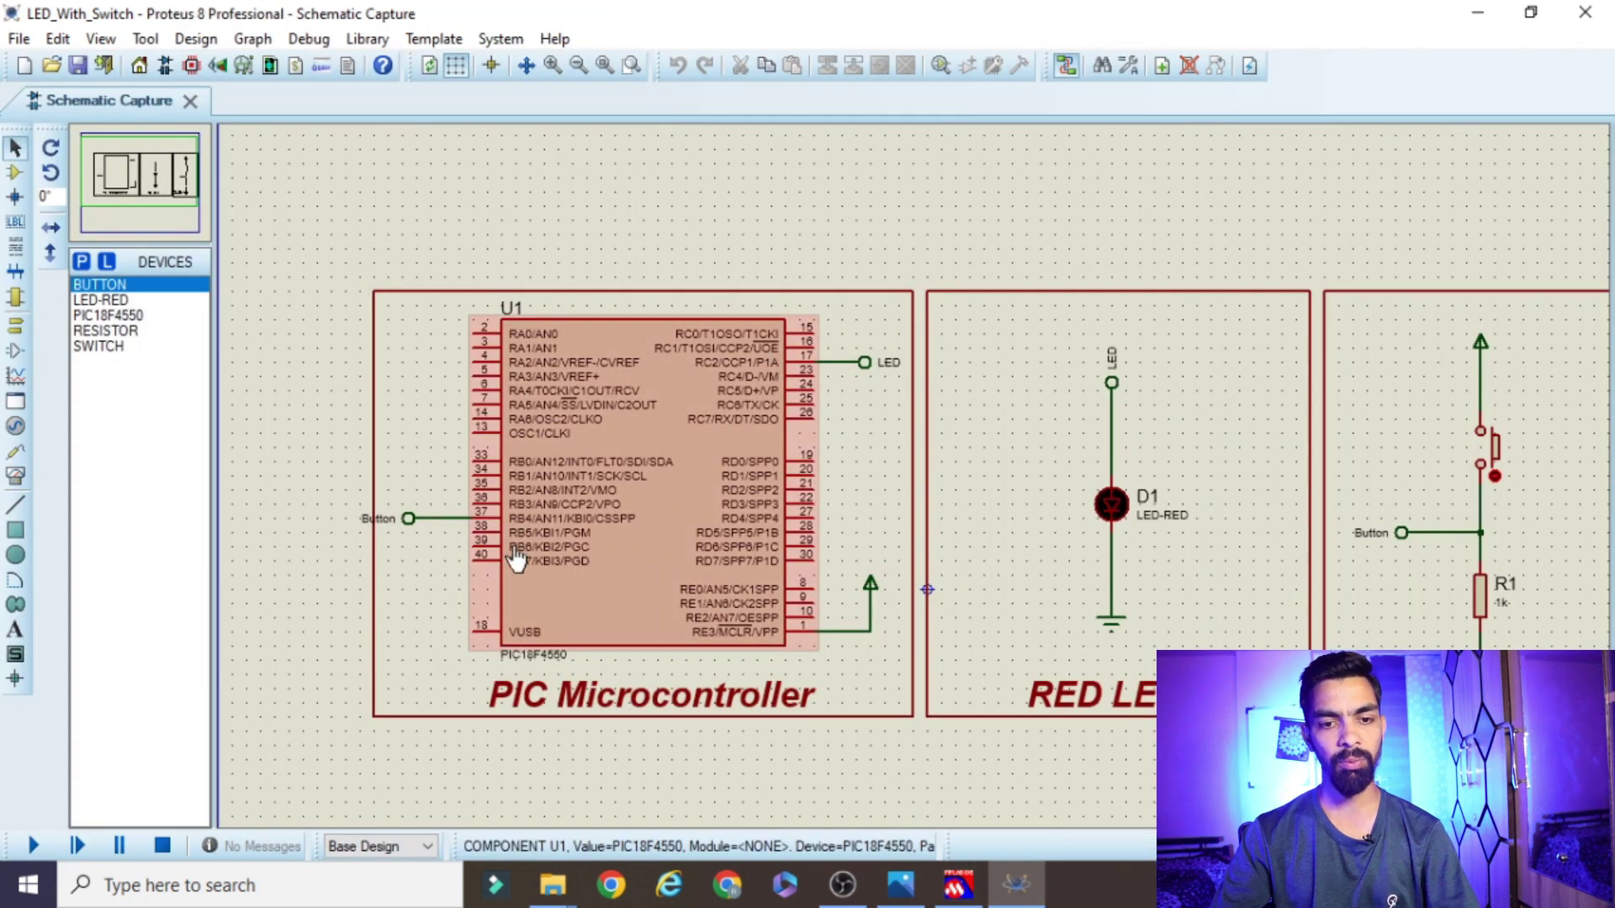
{"action": "left_click", "coordinate": [1478, 12]}
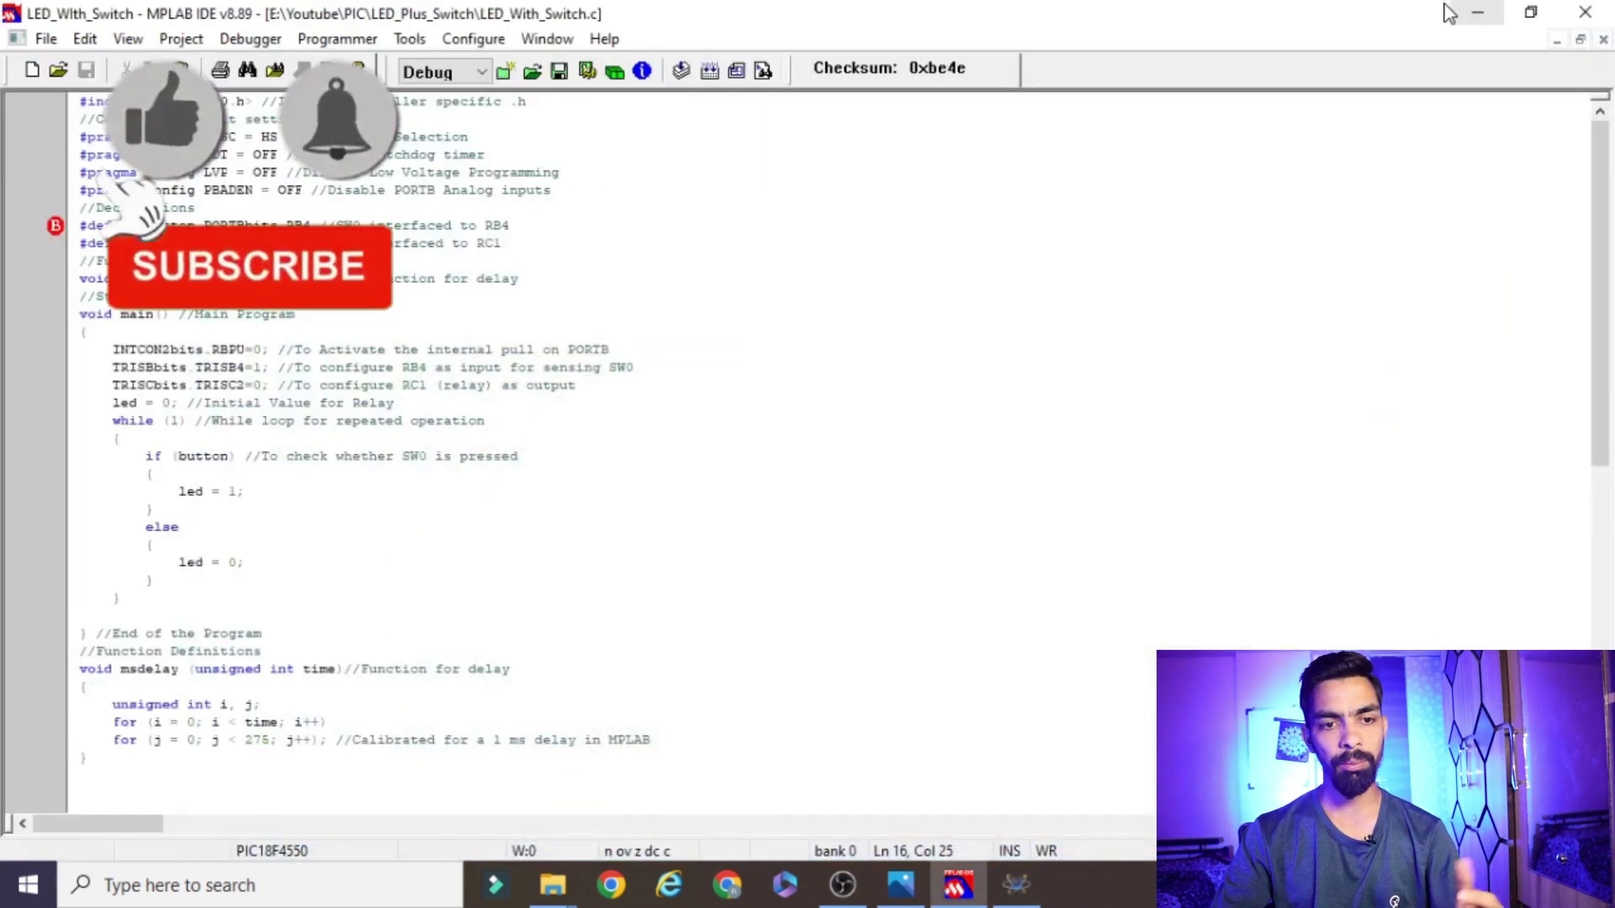
{"action": "left_click", "coordinate": [1015, 890]}
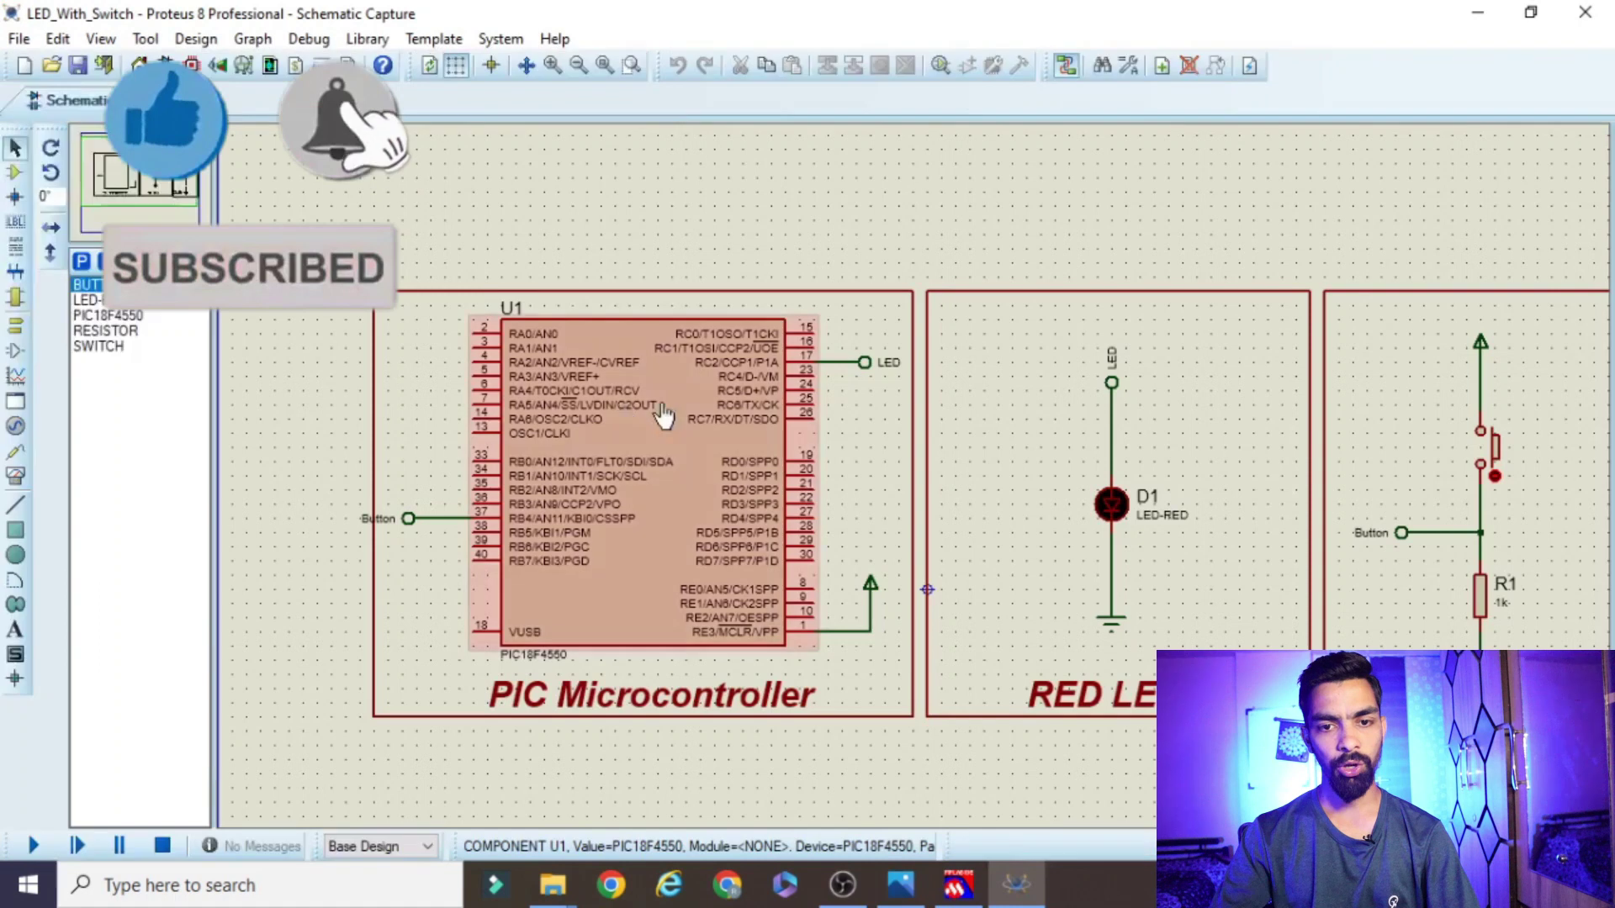
{"action": "scroll", "coordinate": [912, 476], "scroll_direction": "up", "scroll_amount": 3}
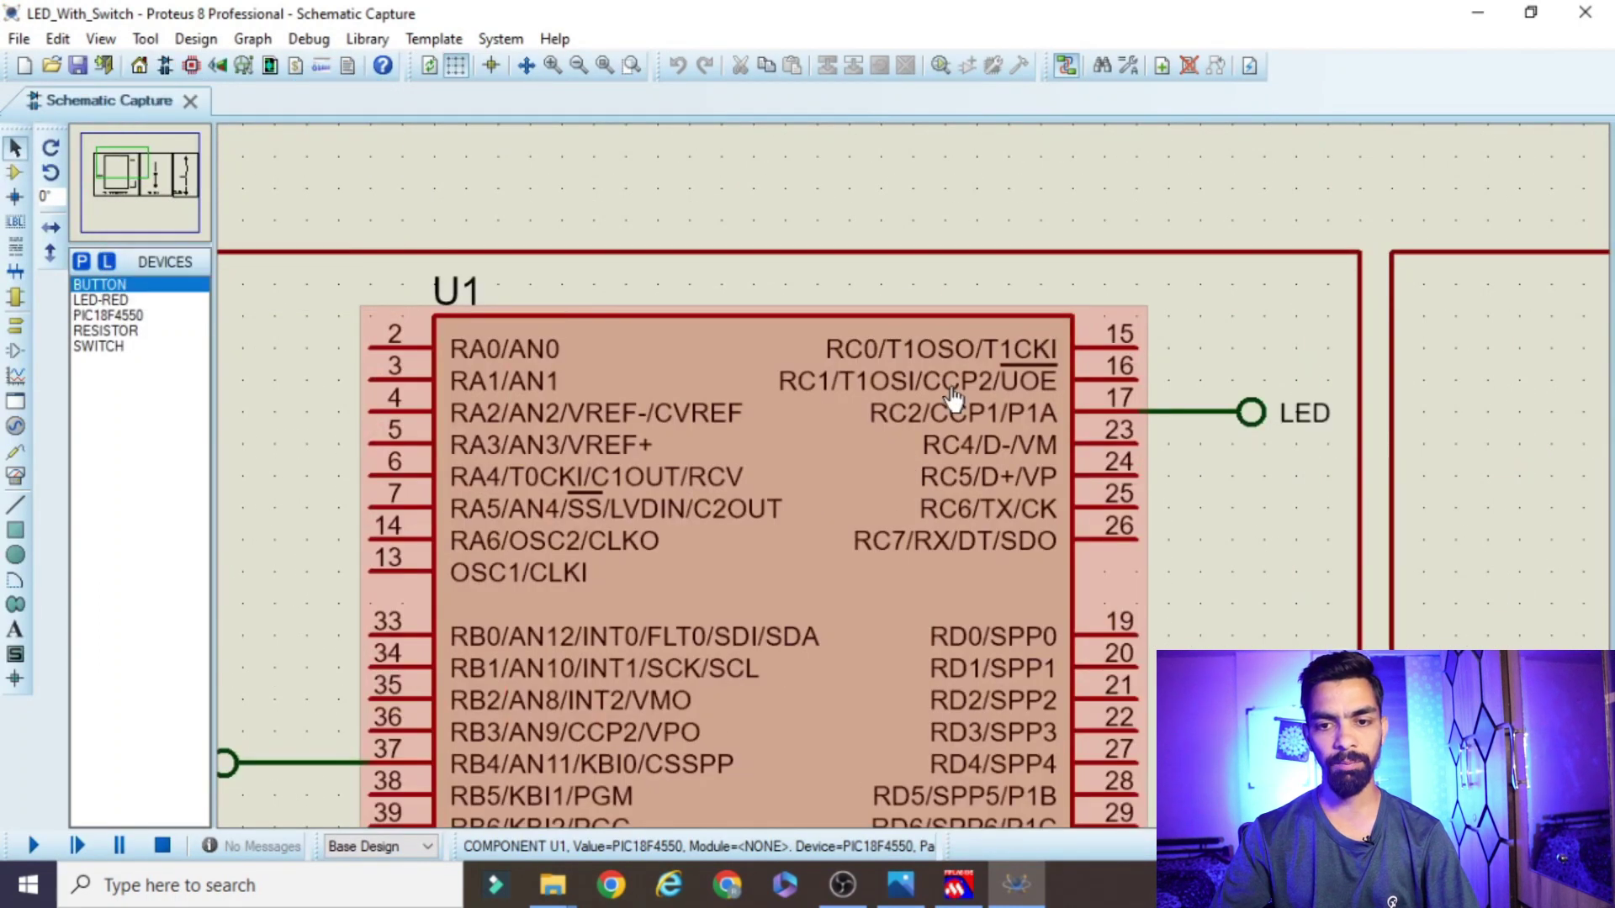